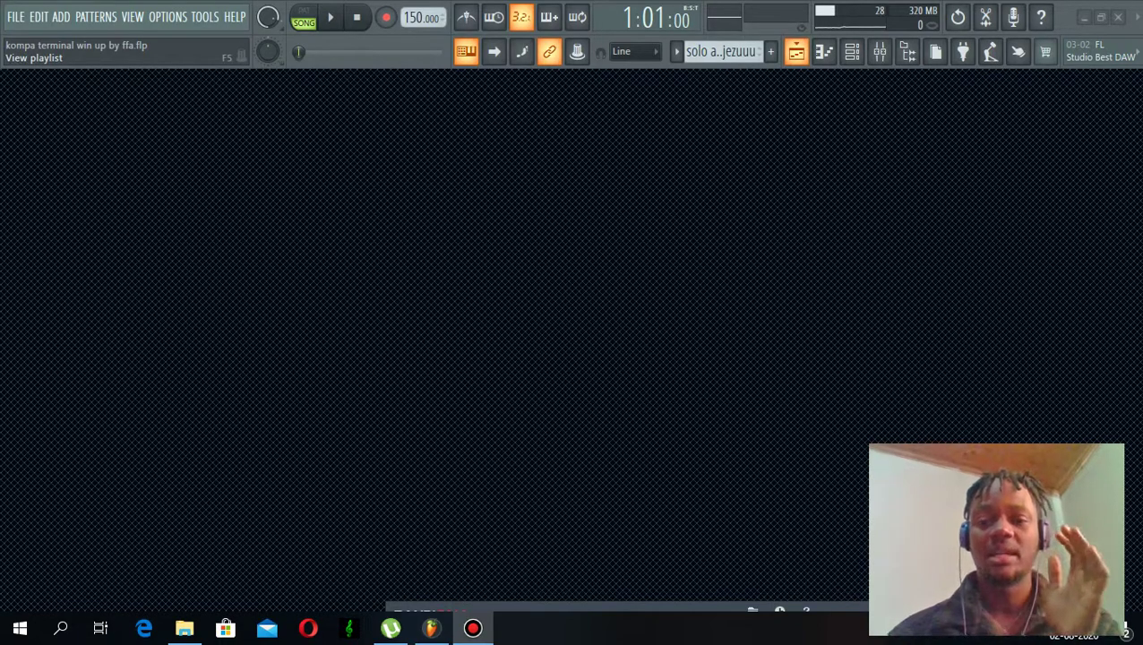
Open the playlist and play the full song arrangement.
{"action": "left_click", "coordinate": [795, 51]}
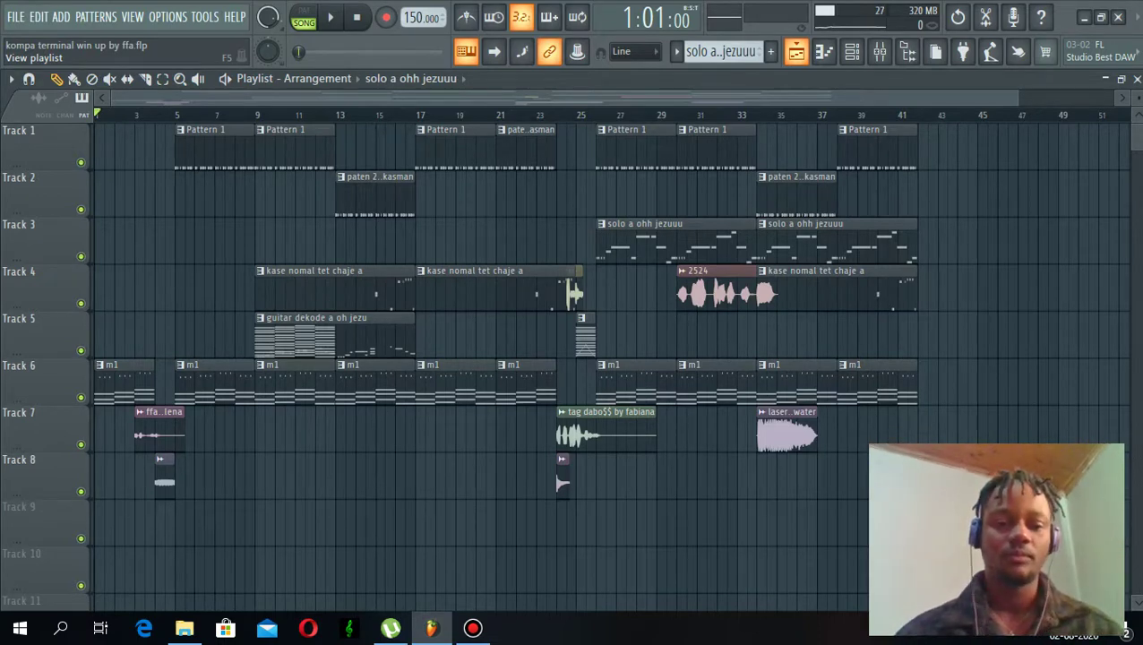
{"action": "key", "text": "space"}
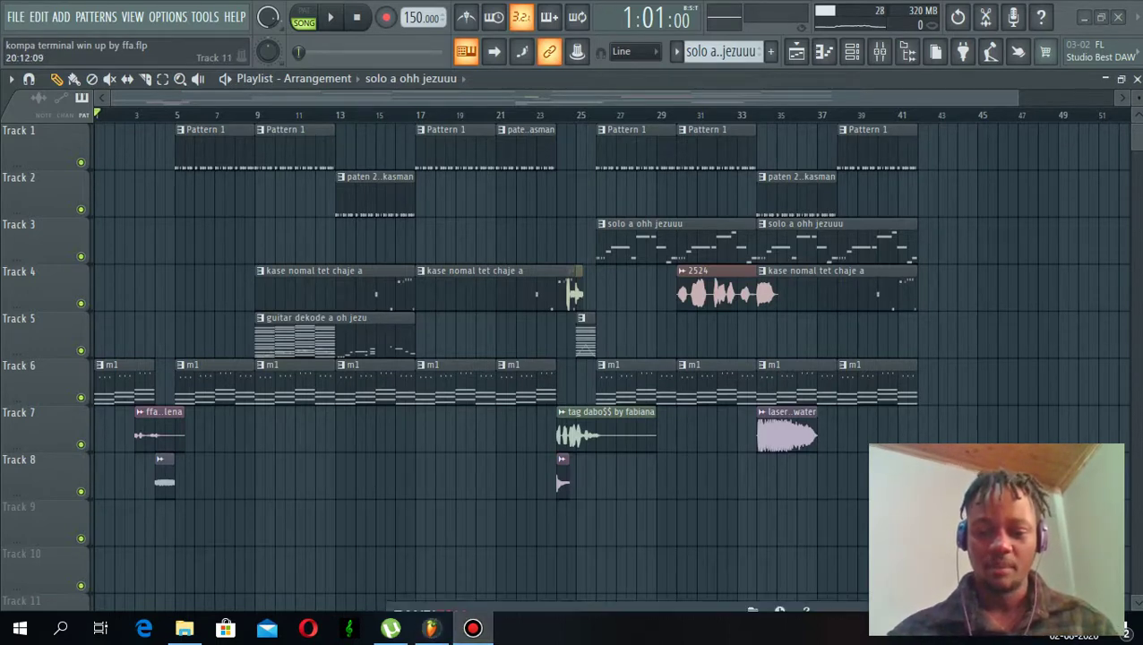
{"action": "left_click_drag", "start_coordinate": [681, 608], "coordinate": [695, 637]}
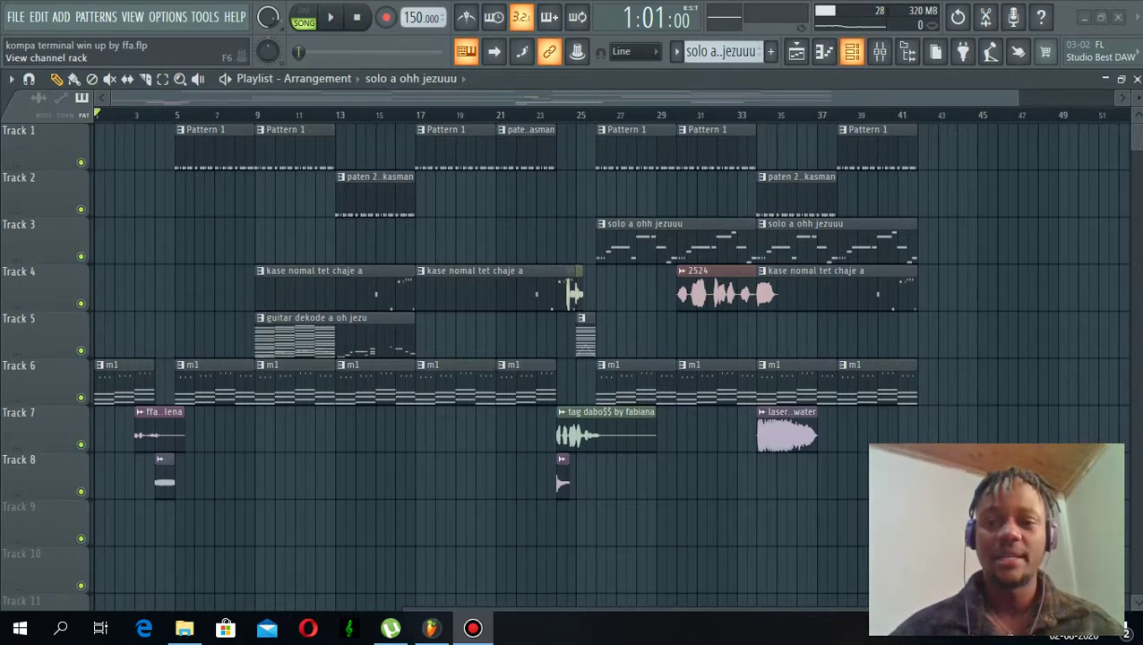
Open the channel rack, select Pattern 1 and switch playback to pattern mode.
{"action": "left_click", "coordinate": [851, 51]}
{"action": "left_click", "coordinate": [678, 52]}
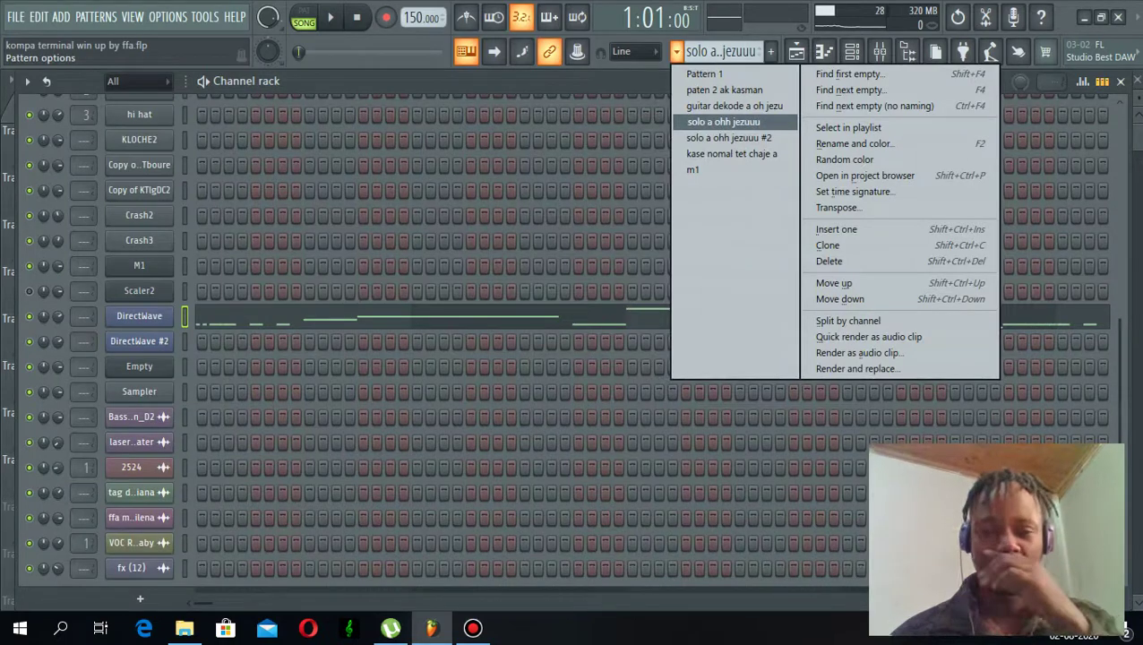
{"action": "left_click", "coordinate": [705, 74]}
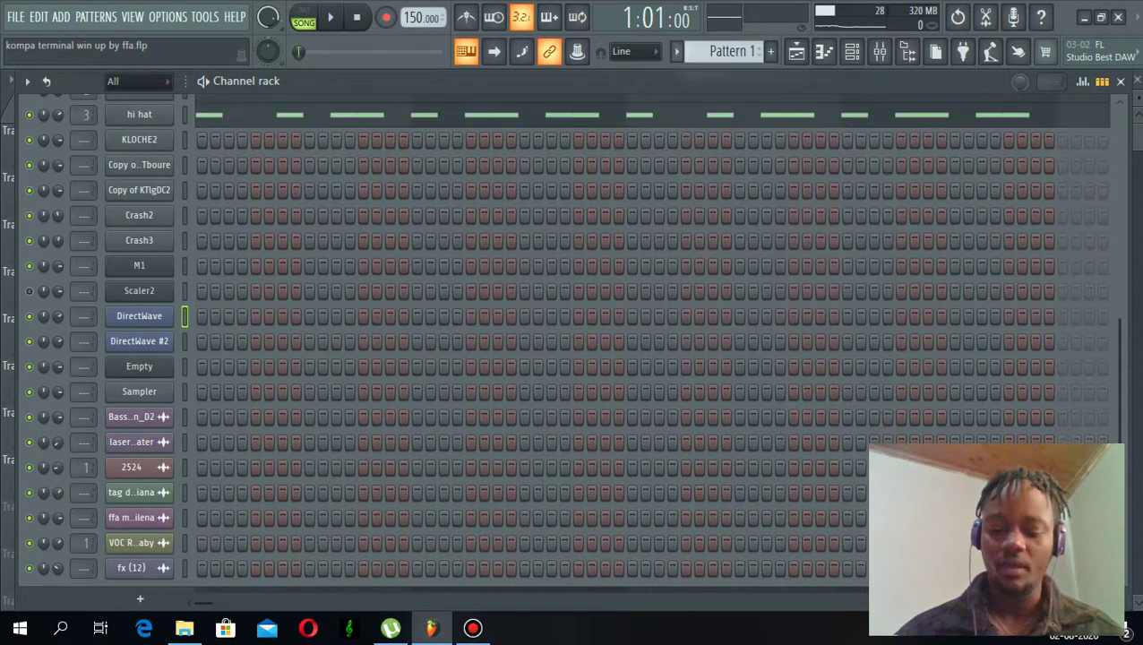
{"action": "key", "text": "l"}
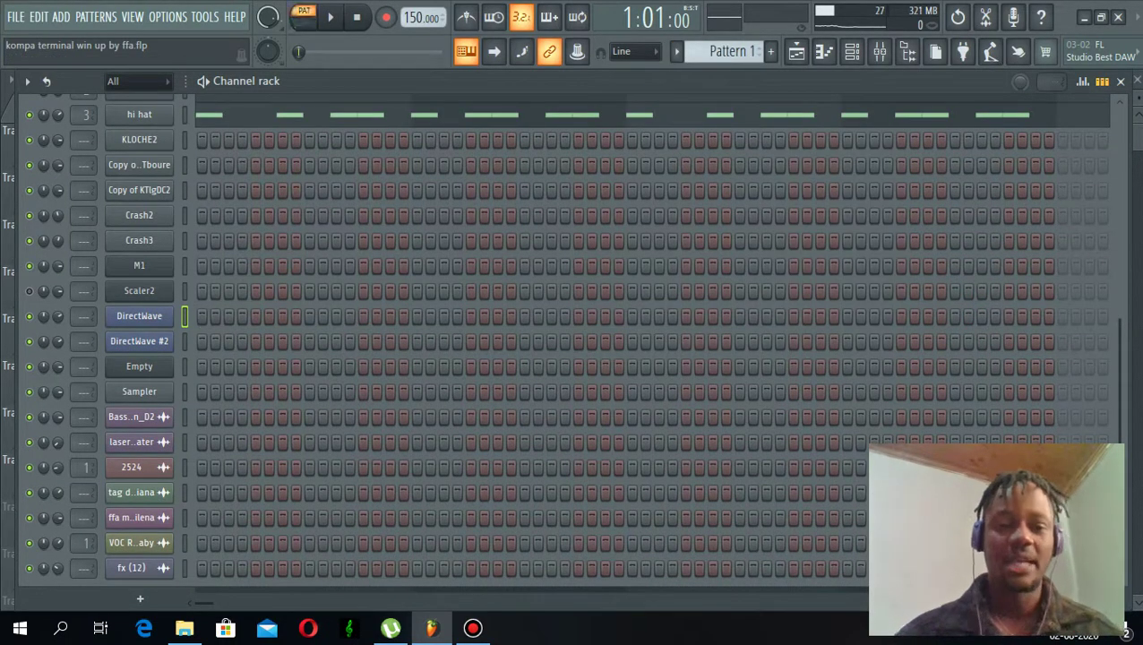
Review the drum and percussion channels of Pattern 1 from NSM KICKS 7 to hi hat and play the pattern through.
{"action": "key", "text": "Up"}
{"action": "key", "text": "Up"}
{"action": "key", "text": "Up"}
{"action": "key", "text": "Up"}
{"action": "key", "text": "Up"}
{"action": "key", "text": "Up"}
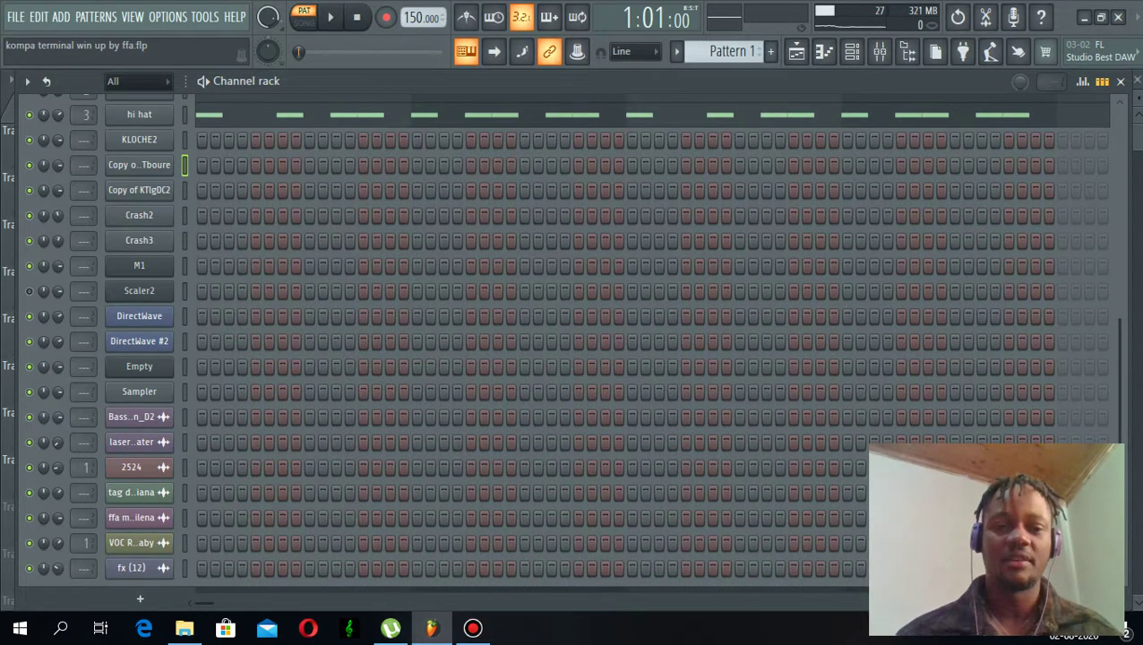
{"action": "scroll", "coordinate": [652, 340], "scroll_direction": "up", "scroll_amount": 1}
{"action": "scroll", "coordinate": [652, 340], "scroll_direction": "down", "scroll_amount": 1}
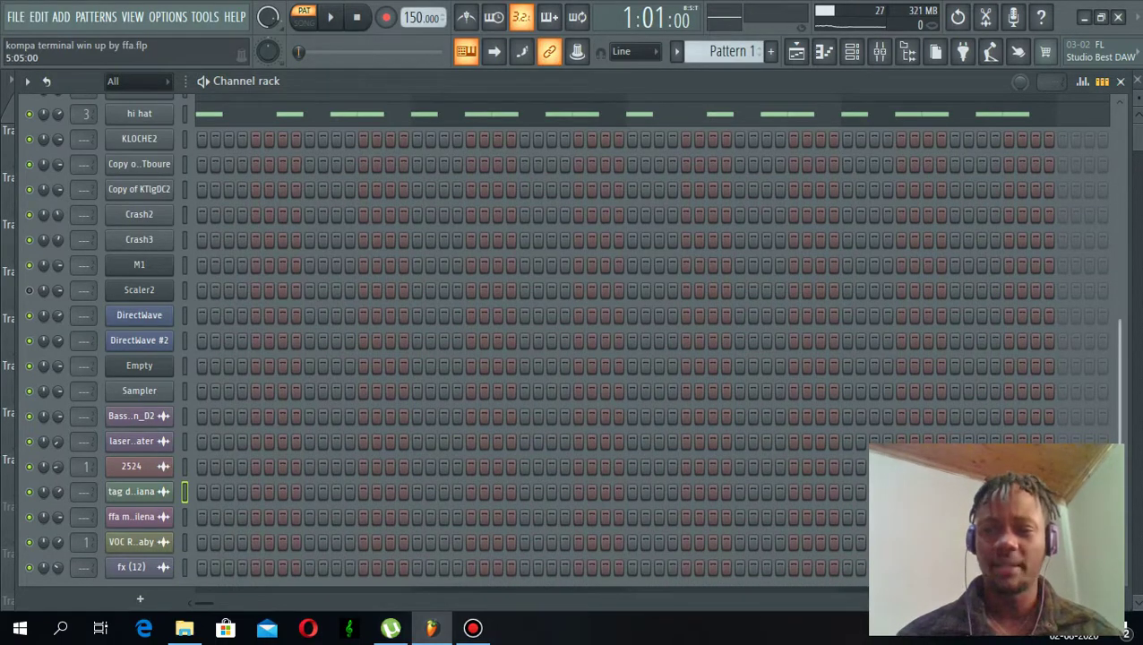
{"action": "scroll", "coordinate": [652, 340], "scroll_direction": "up", "scroll_amount": 8}
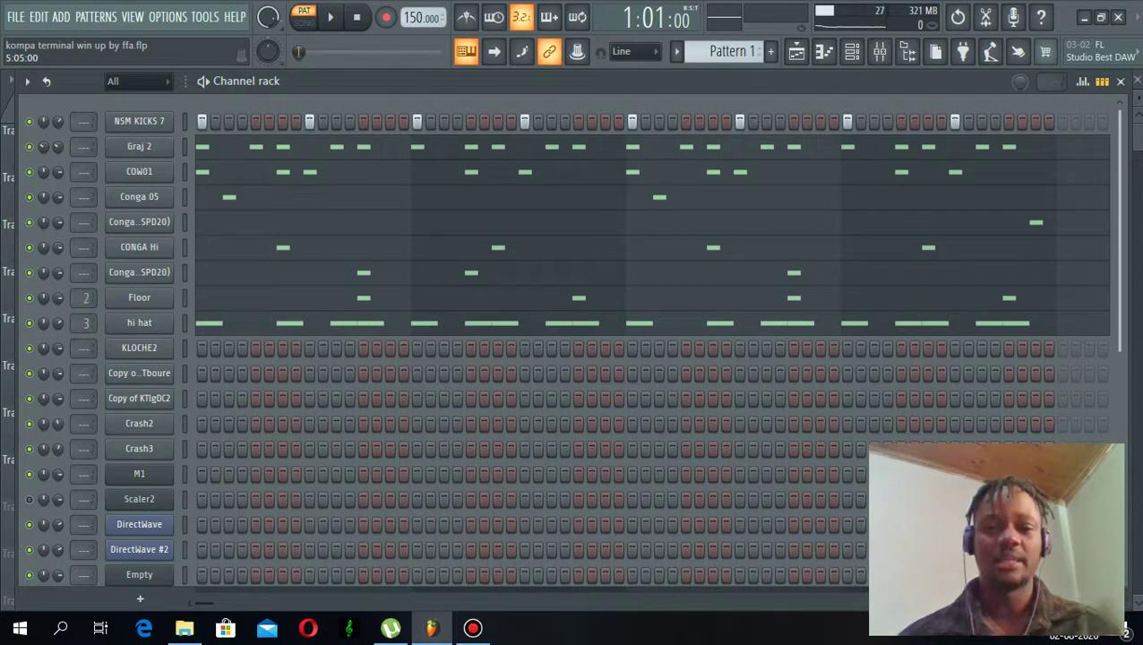
{"action": "key", "text": "space"}
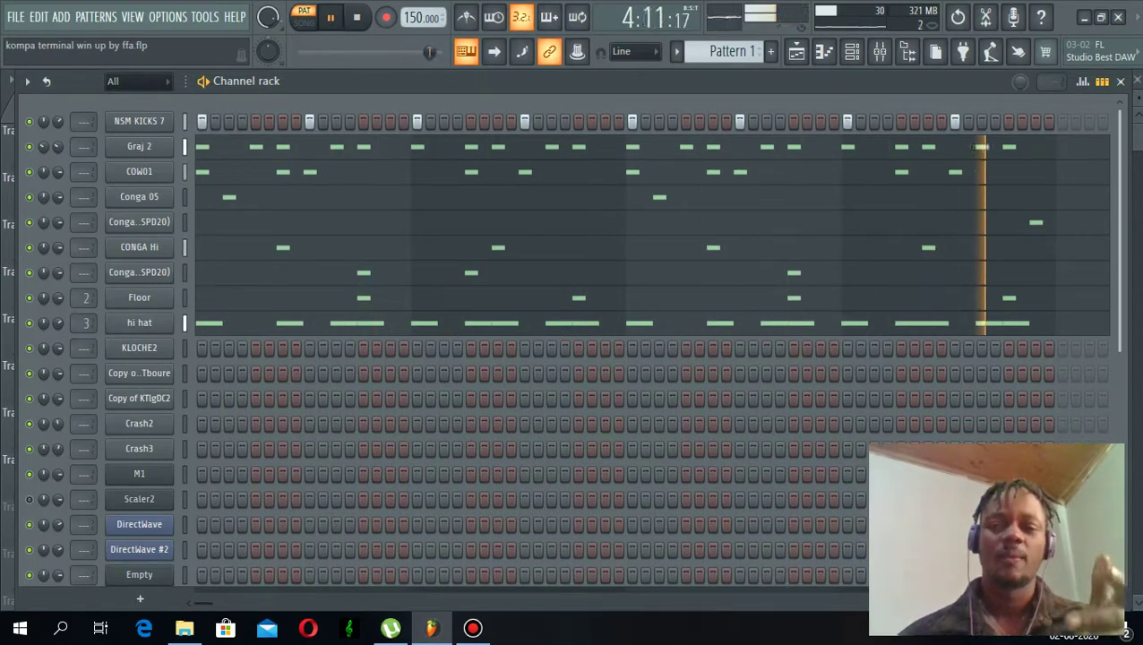
{"action": "key", "text": "space"}
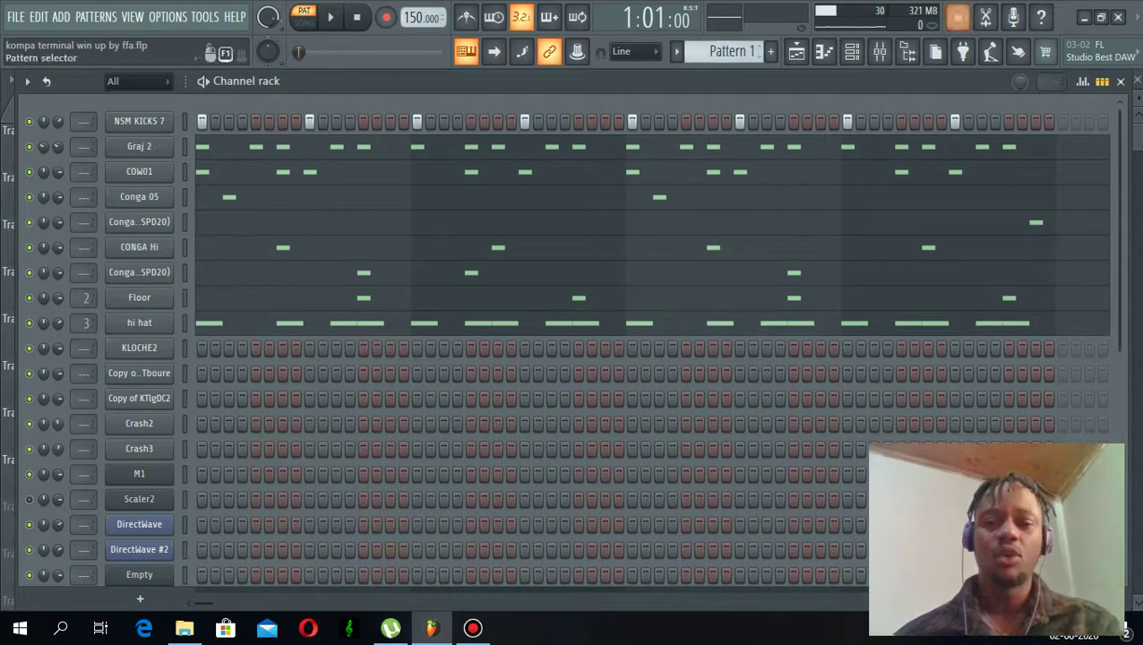
Select the pattern "paten 2 ak kasman" and play it to hear its added fills.
{"action": "left_click", "coordinate": [676, 51]}
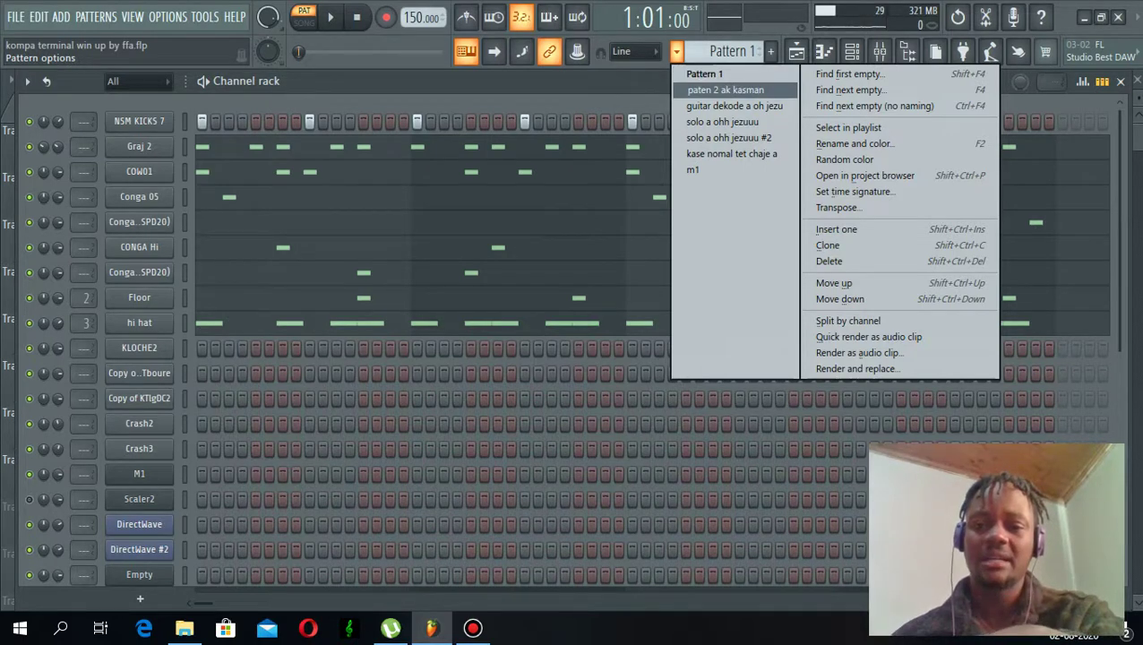
{"action": "left_click", "coordinate": [726, 89]}
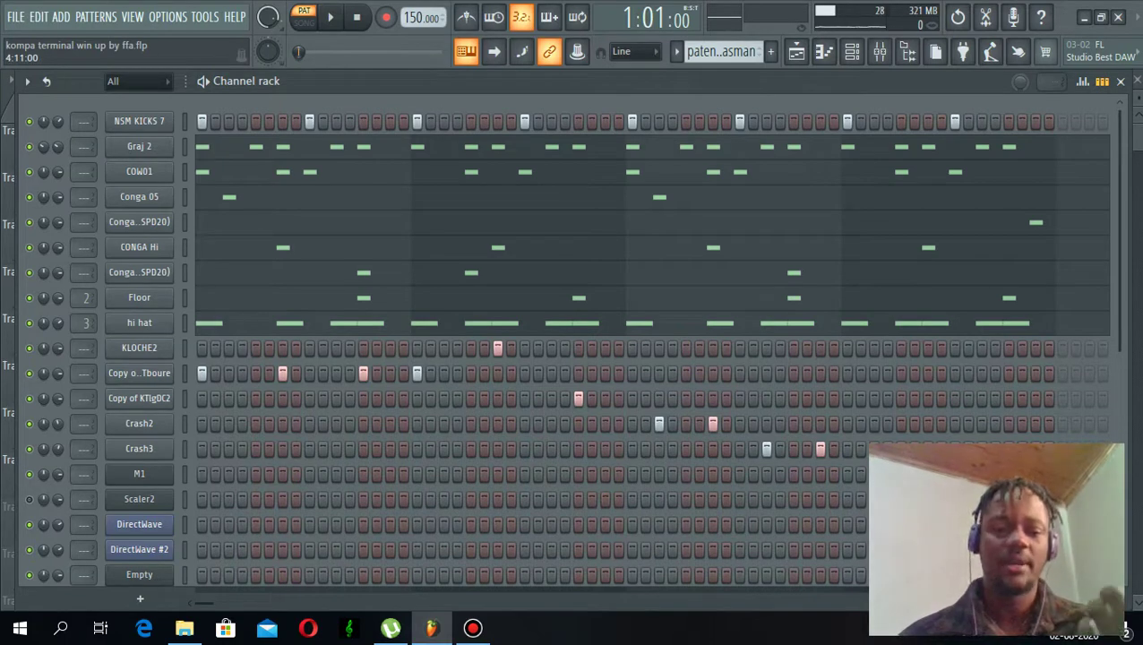
{"action": "key", "text": "space"}
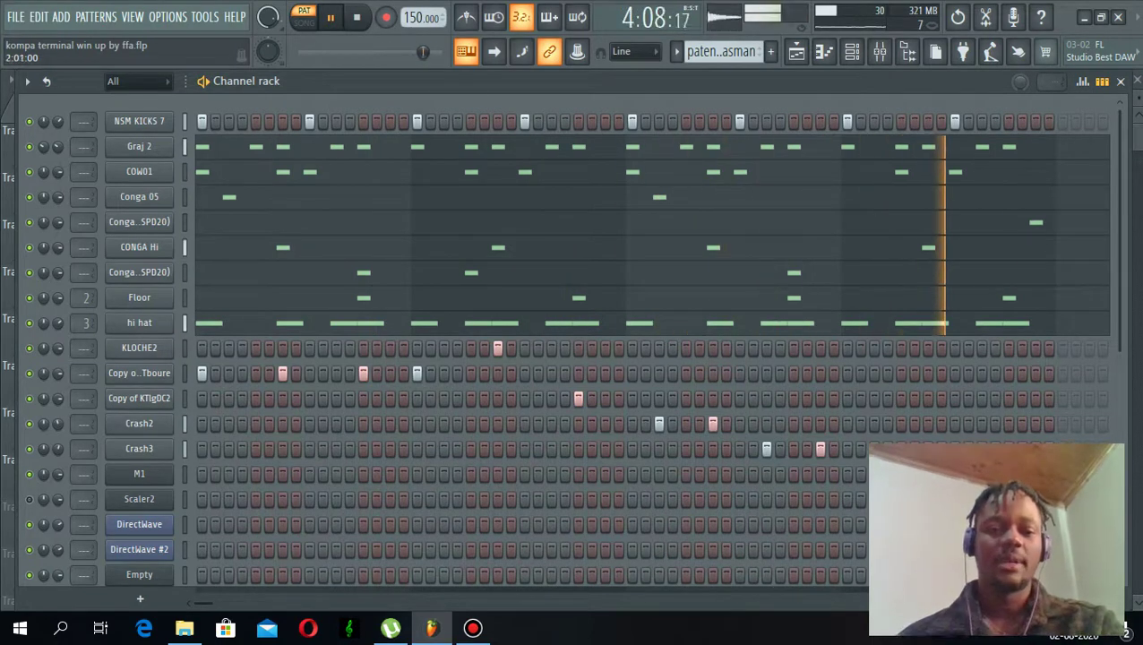
{"action": "key", "text": "space"}
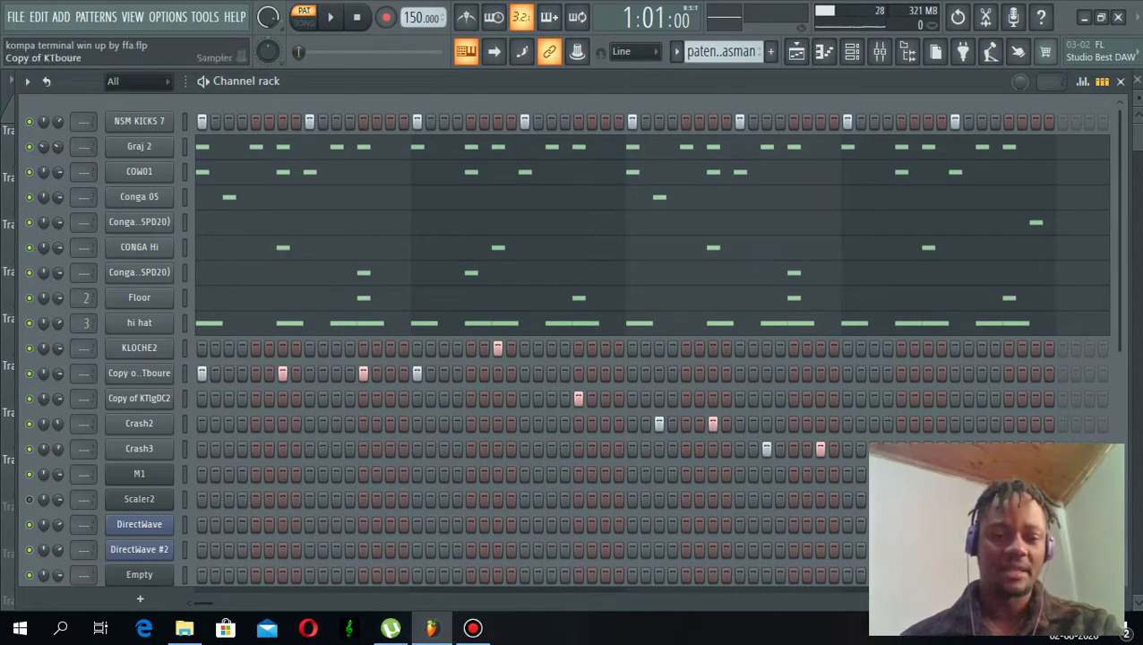
Inspect and audition the samples of the Copy of KTboure, KLOCHE2, Crash2 and Crash3 channels, closing each channel window.
{"action": "left_click", "coordinate": [138, 372]}
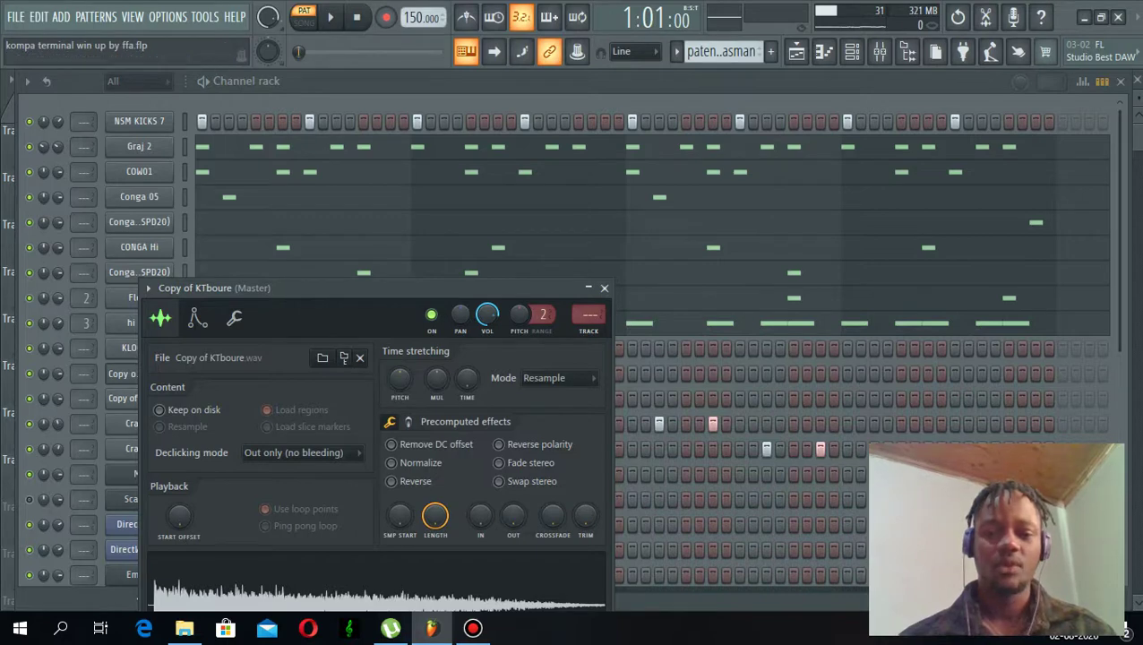
{"action": "left_click", "coordinate": [604, 288]}
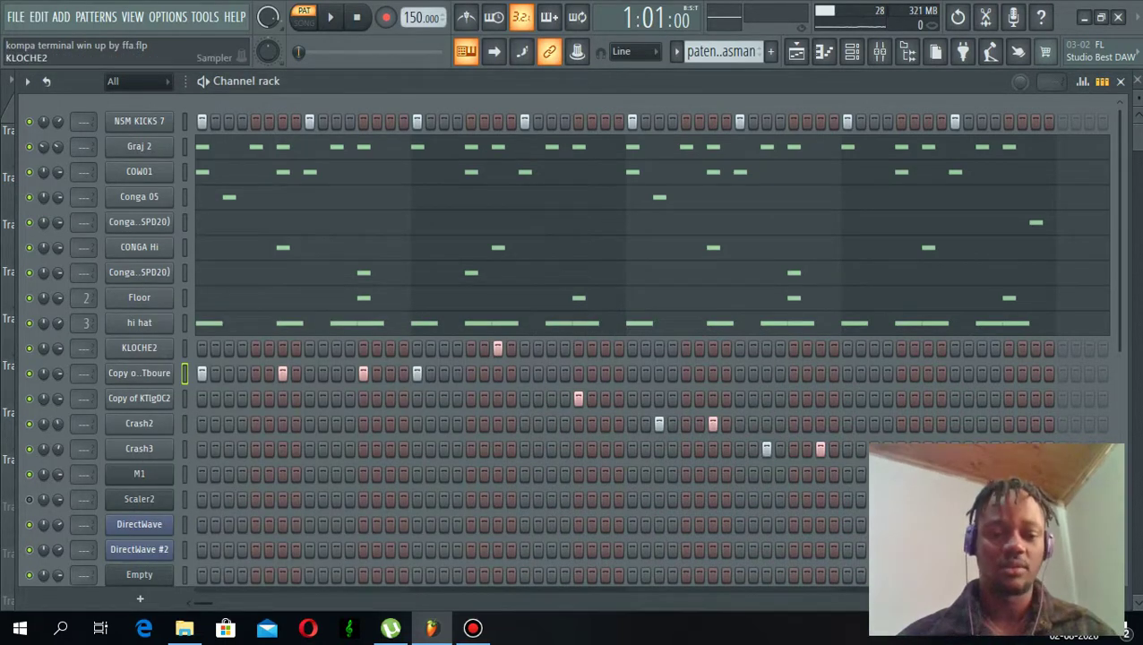
{"action": "left_click", "coordinate": [139, 347]}
{"action": "left_click", "coordinate": [233, 573]}
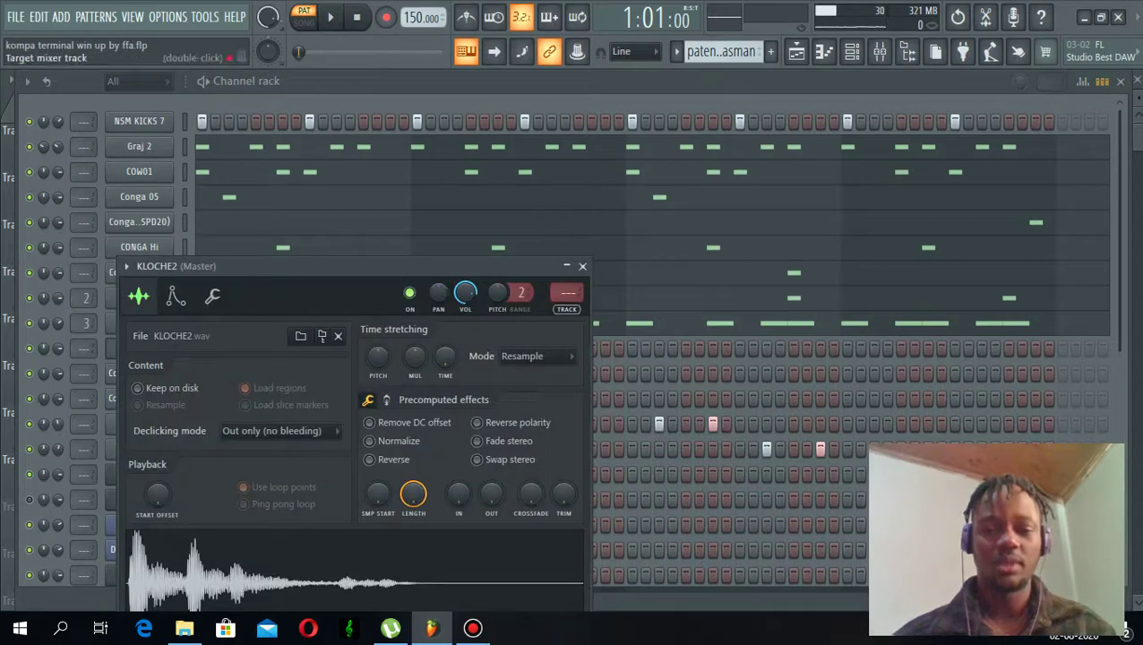
{"action": "left_click", "coordinate": [582, 266]}
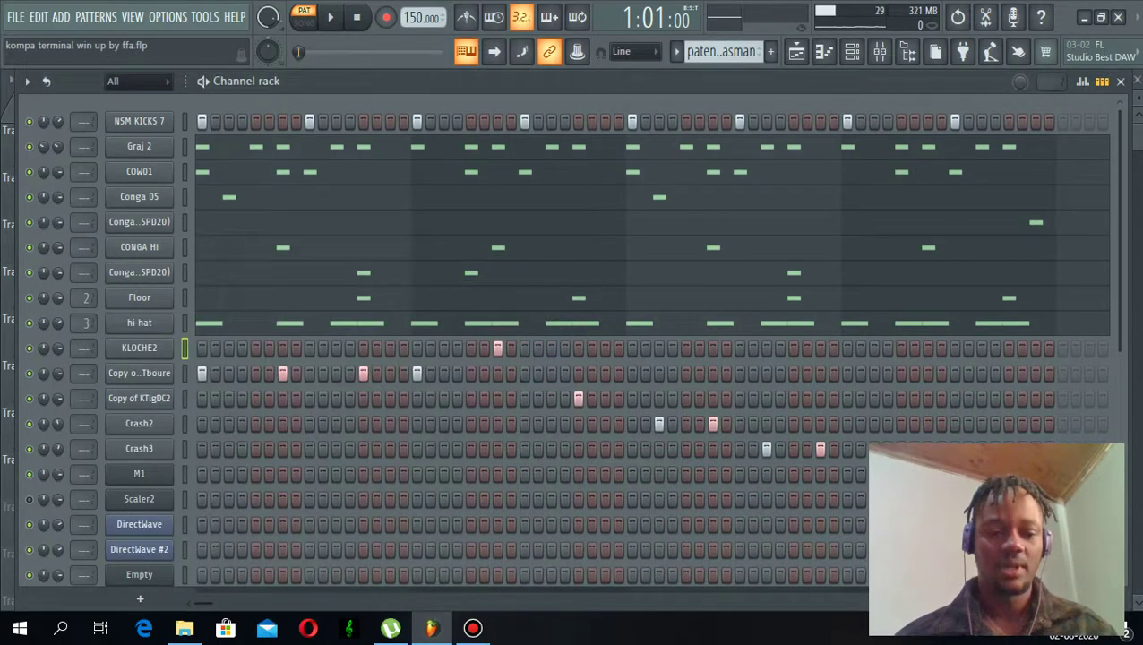
{"action": "left_click", "coordinate": [138, 423]}
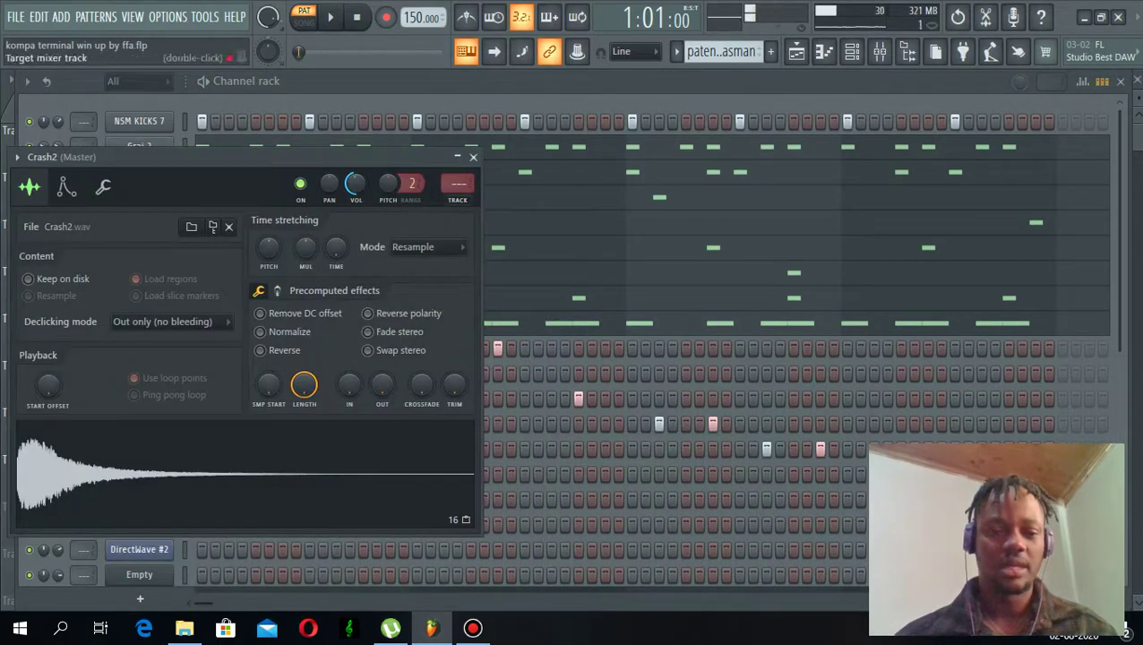
{"action": "key", "text": "Escape"}
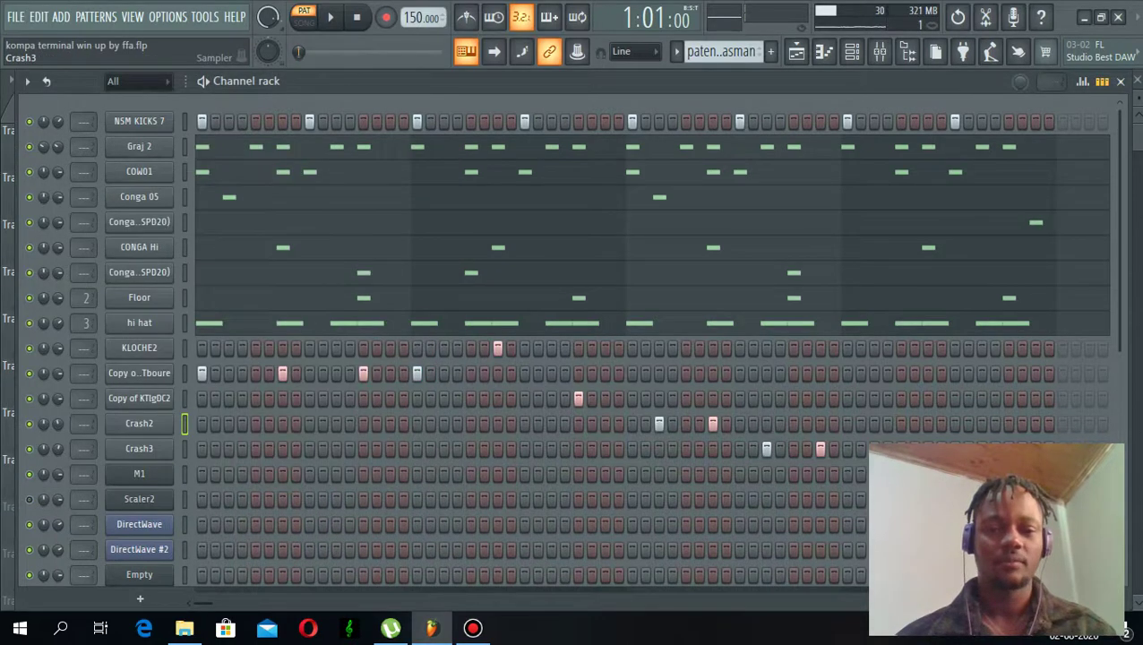
{"action": "left_click", "coordinate": [139, 448]}
{"action": "key", "text": "Escape"}
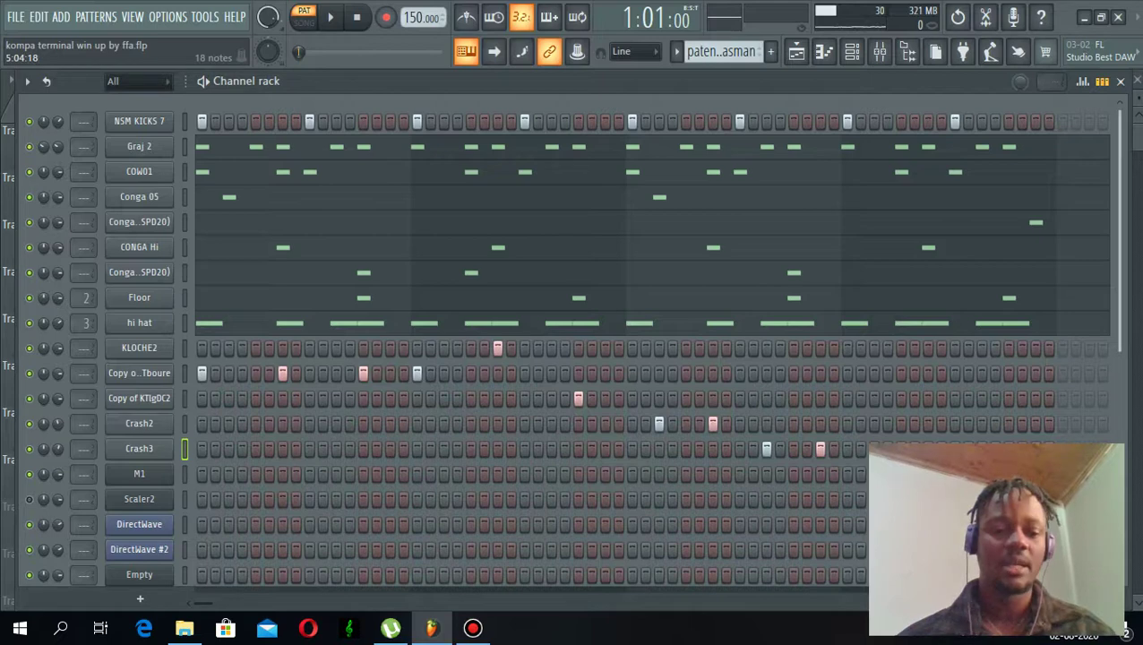
Look through the remaining channels of "paten 2 ak kasman" and replay the pattern.
{"action": "scroll", "coordinate": [627, 358], "scroll_direction": "down", "scroll_amount": 5}
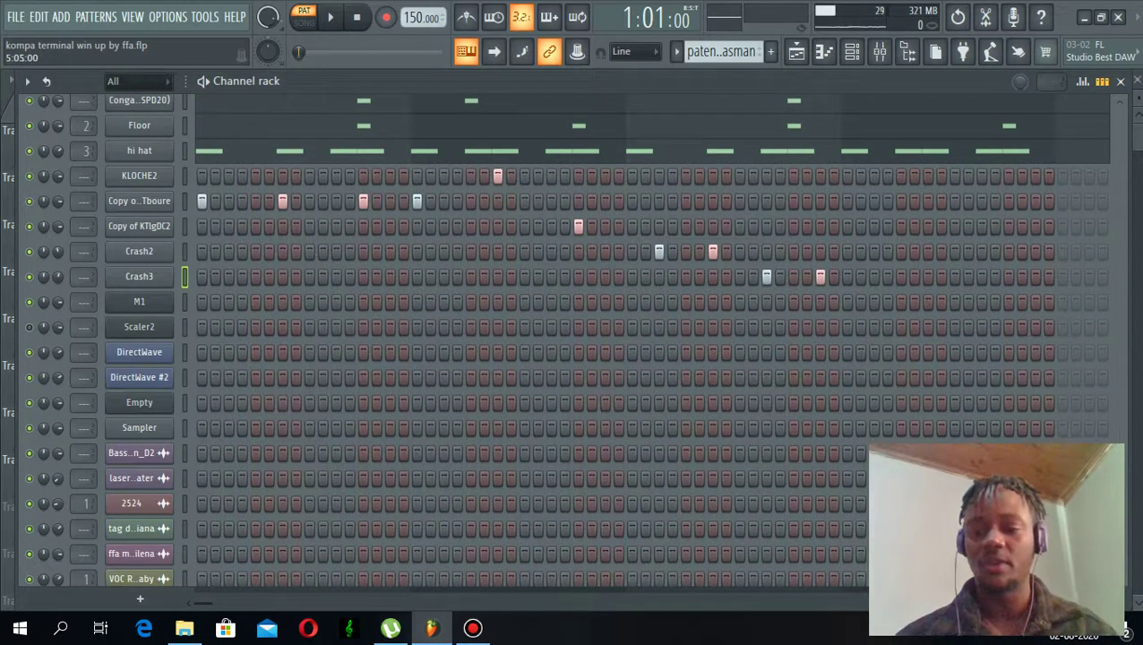
{"action": "scroll", "coordinate": [627, 359], "scroll_direction": "up", "scroll_amount": 5}
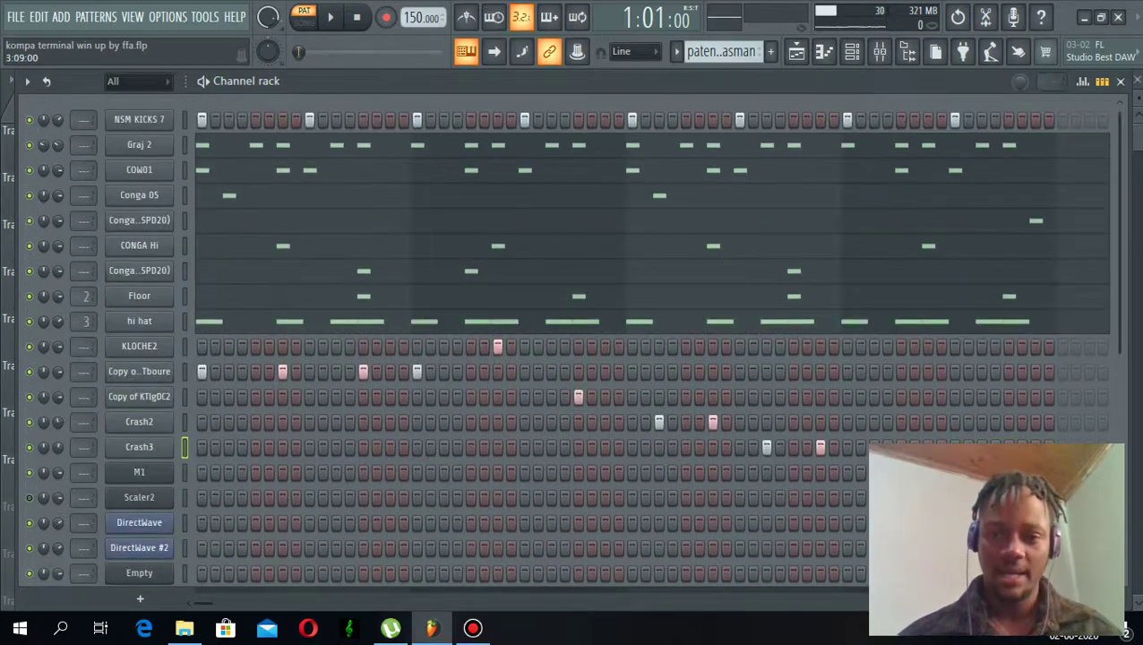
{"action": "key", "text": "space"}
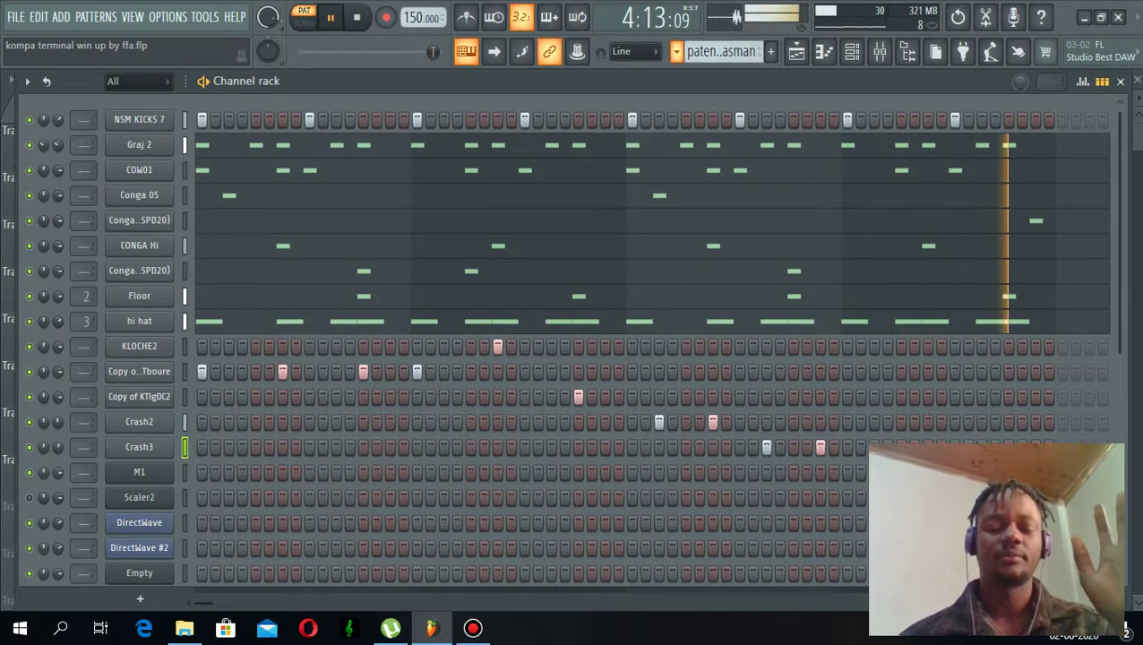
{"action": "key", "text": "space"}
Select the pattern "guitar dekode a oh jezu" and open the DirectWave #2 notes in the piano roll.
{"action": "left_click", "coordinate": [678, 51]}
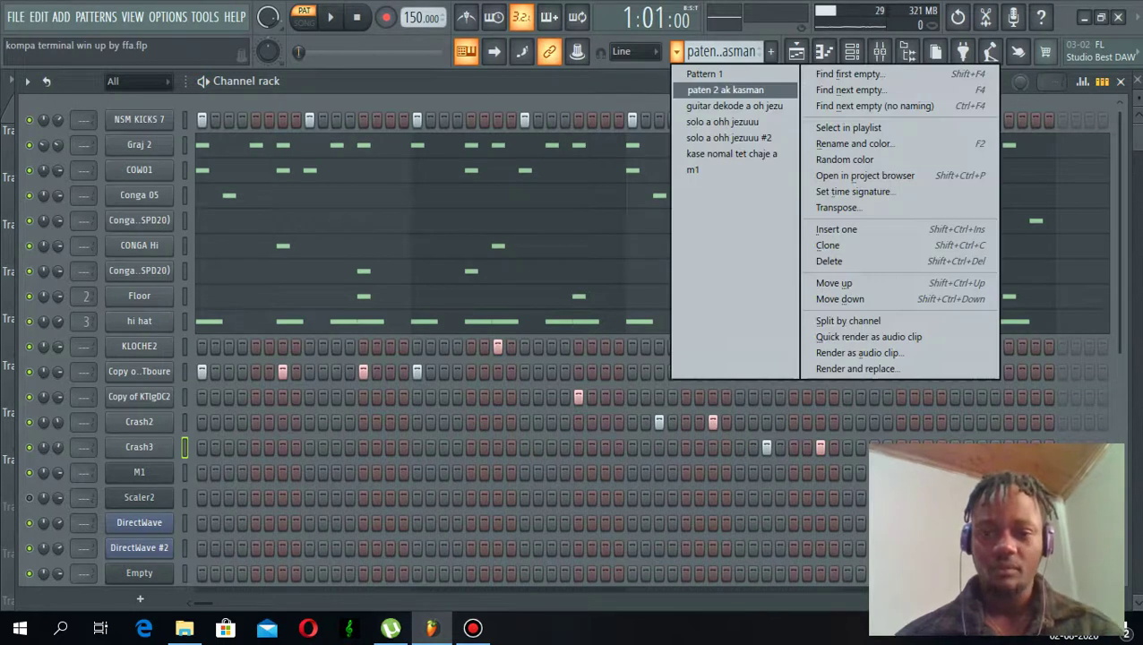
{"action": "left_click", "coordinate": [716, 106]}
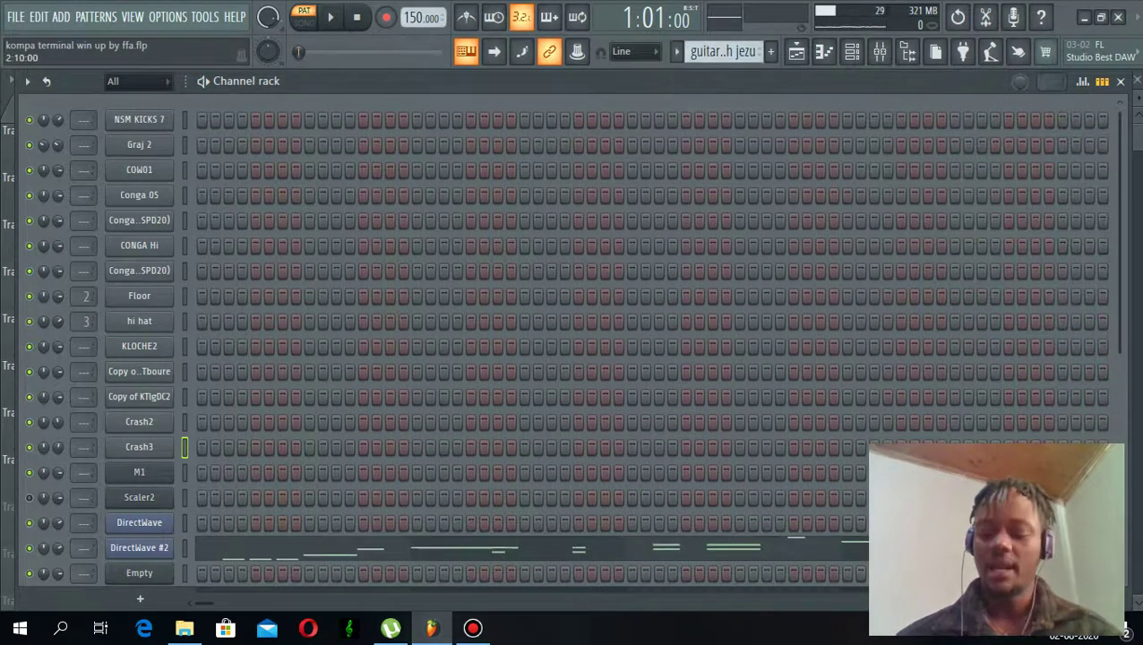
{"action": "key", "text": "Down"}
{"action": "key", "text": "Down"}
{"action": "key", "text": "Down"}
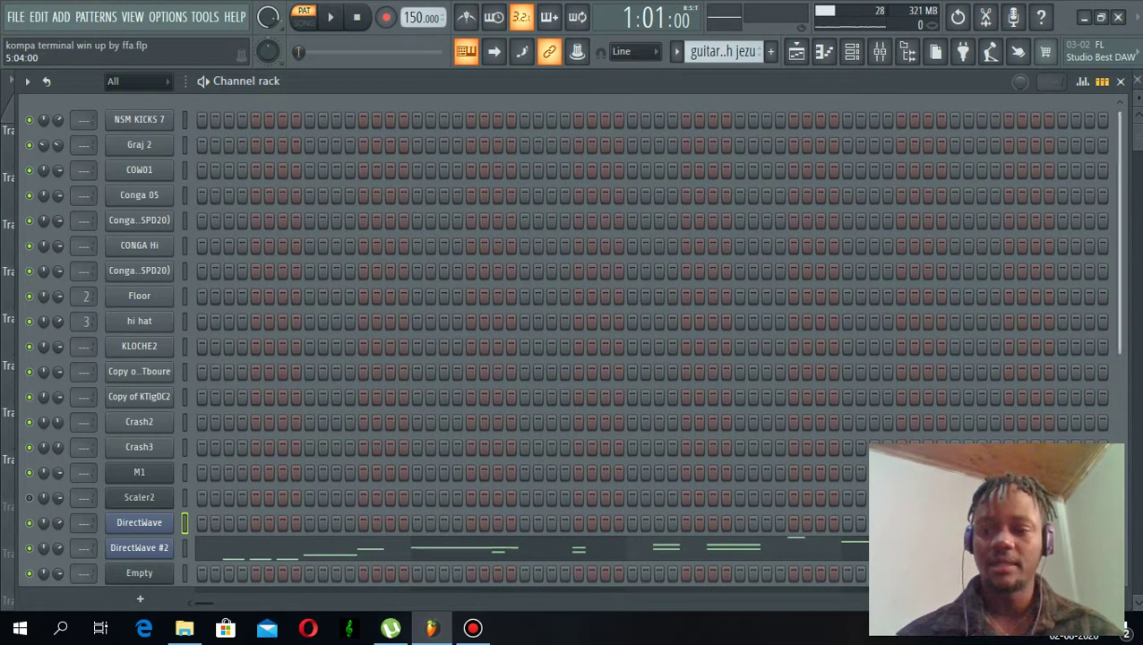
{"action": "scroll", "coordinate": [652, 340], "scroll_direction": "down", "scroll_amount": 2}
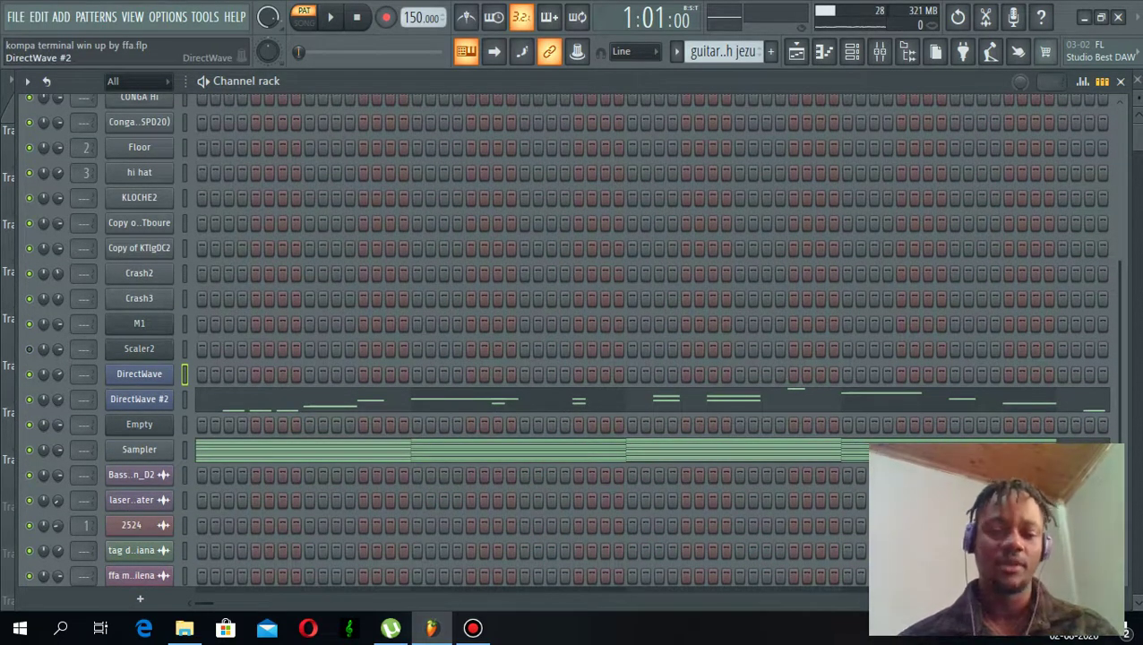
{"action": "left_click", "coordinate": [139, 400]}
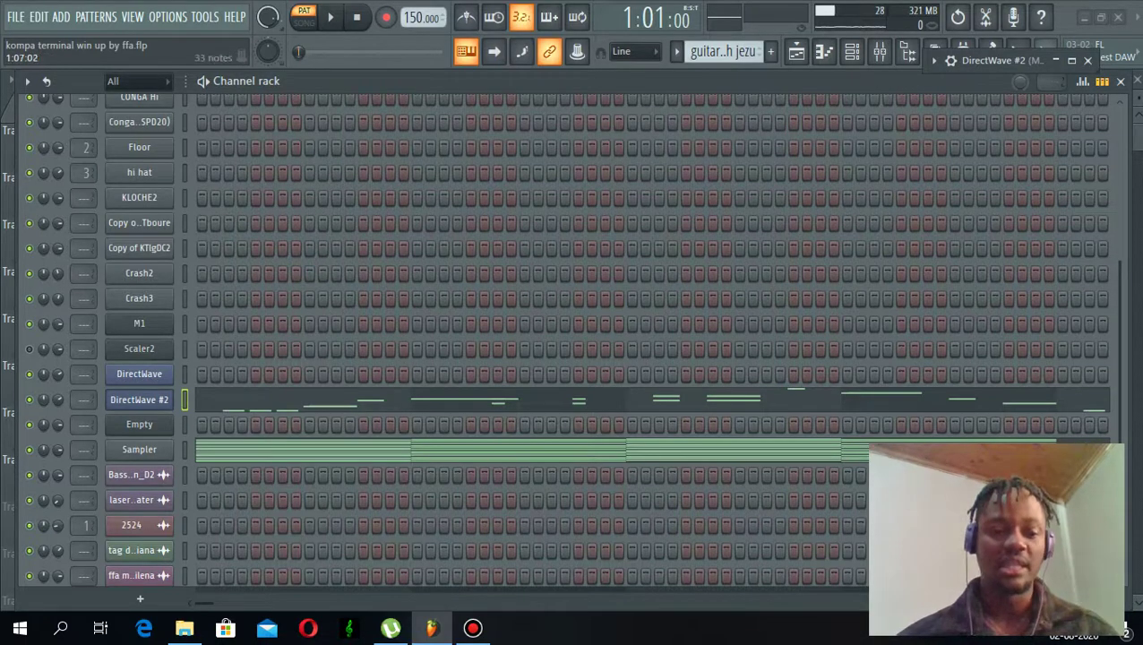
{"action": "left_click", "coordinate": [281, 400]}
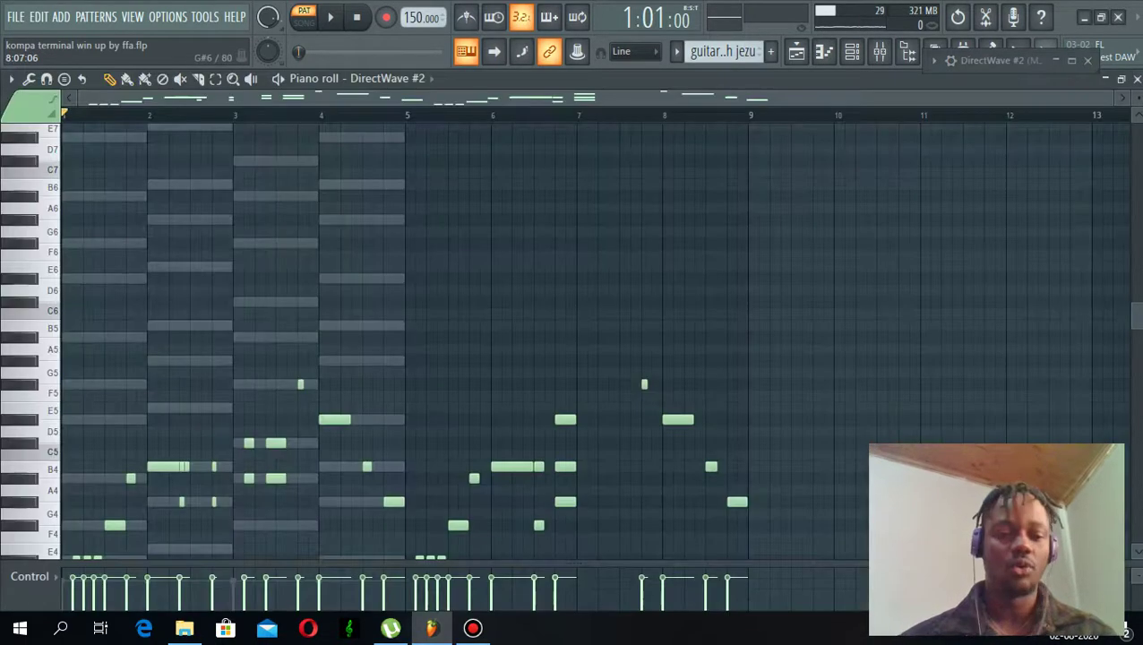
Examine the DirectWave #2 guitar notes across bars 1 to 8 and play the pattern.
{"action": "scroll", "coordinate": [538, 224], "scroll_direction": "down", "scroll_amount": 3}
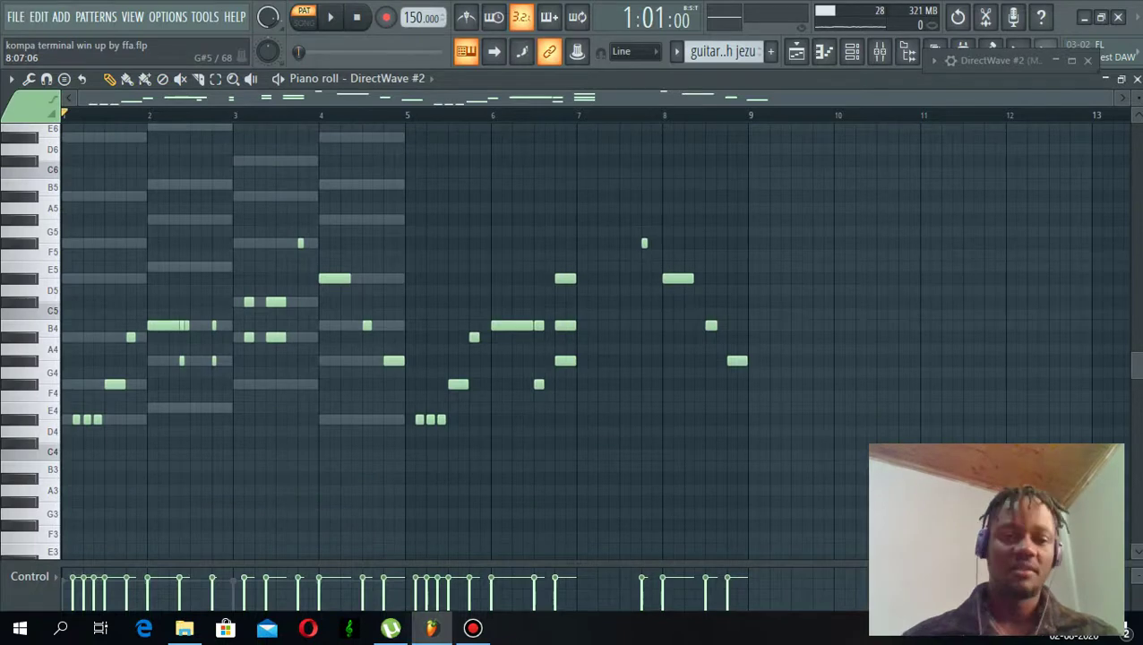
{"action": "scroll", "coordinate": [573, 340], "scroll_direction": "up", "scroll_amount": 6}
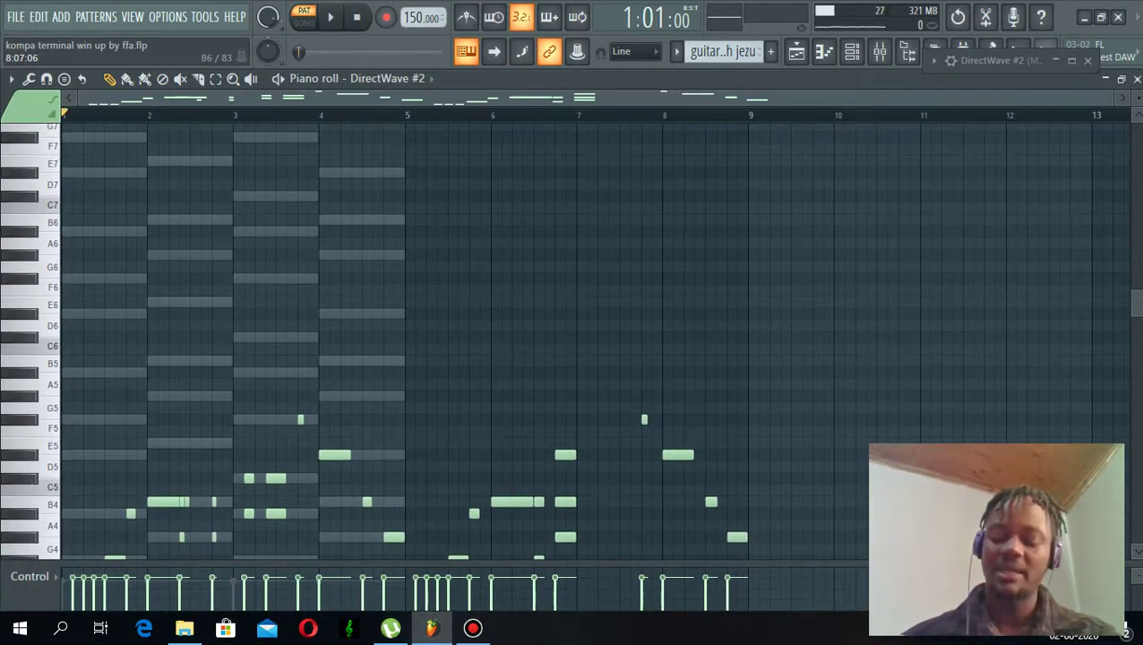
{"action": "scroll", "coordinate": [573, 340], "scroll_direction": "down", "scroll_amount": 4}
{"action": "scroll", "coordinate": [574, 340], "scroll_direction": "down", "scroll_amount": 1}
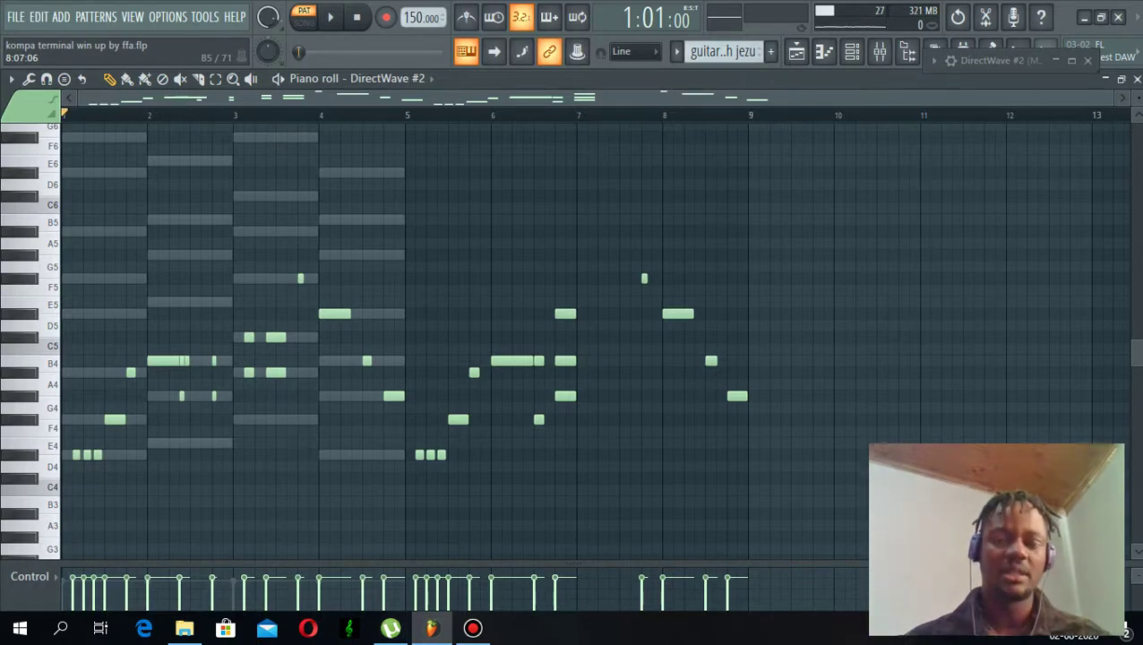
{"action": "key", "text": "space"}
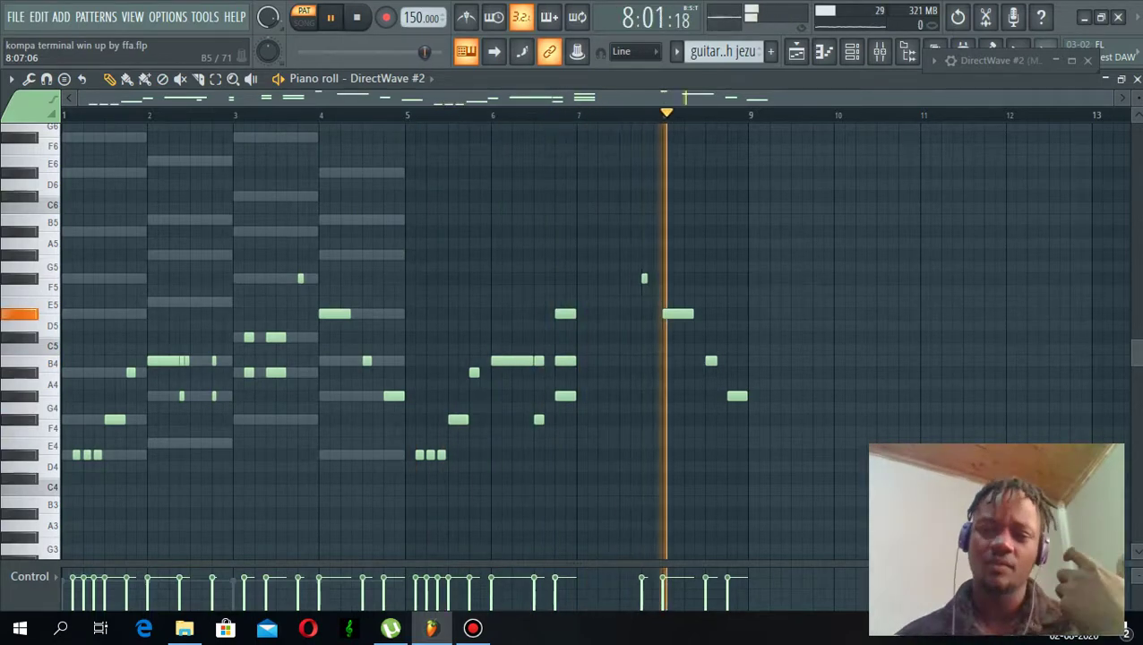
Stop the playback and inspect the DirectWave #2 instrument's JC SCAT zone and program settings in an enlarged view.
{"action": "key", "text": "space"}
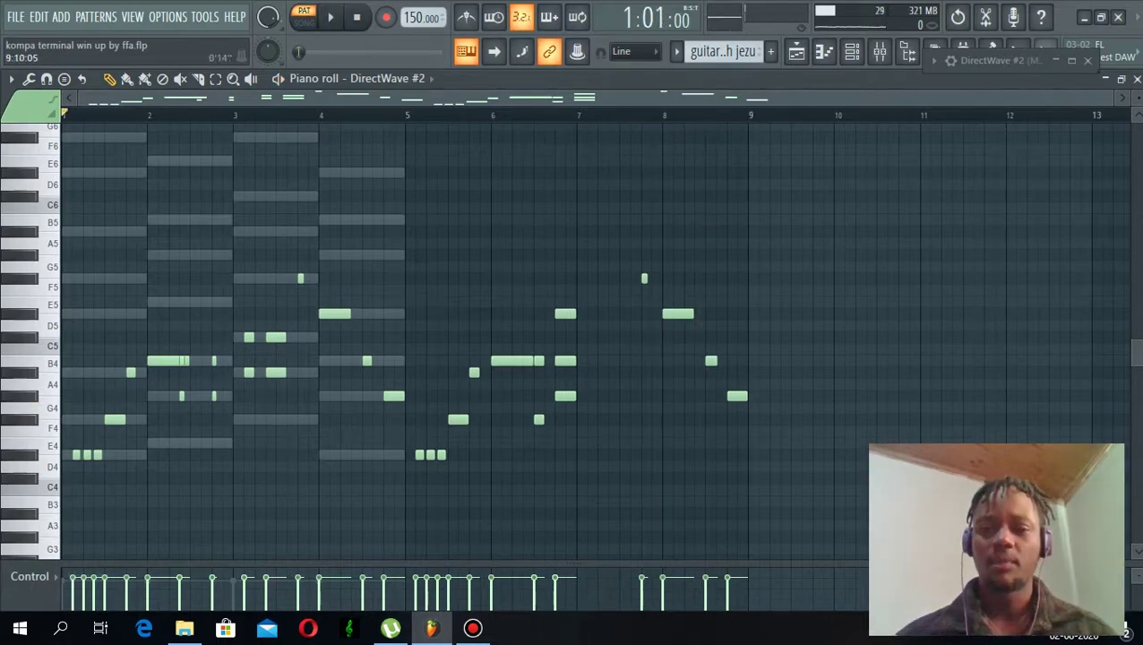
{"action": "left_click", "coordinate": [852, 51]}
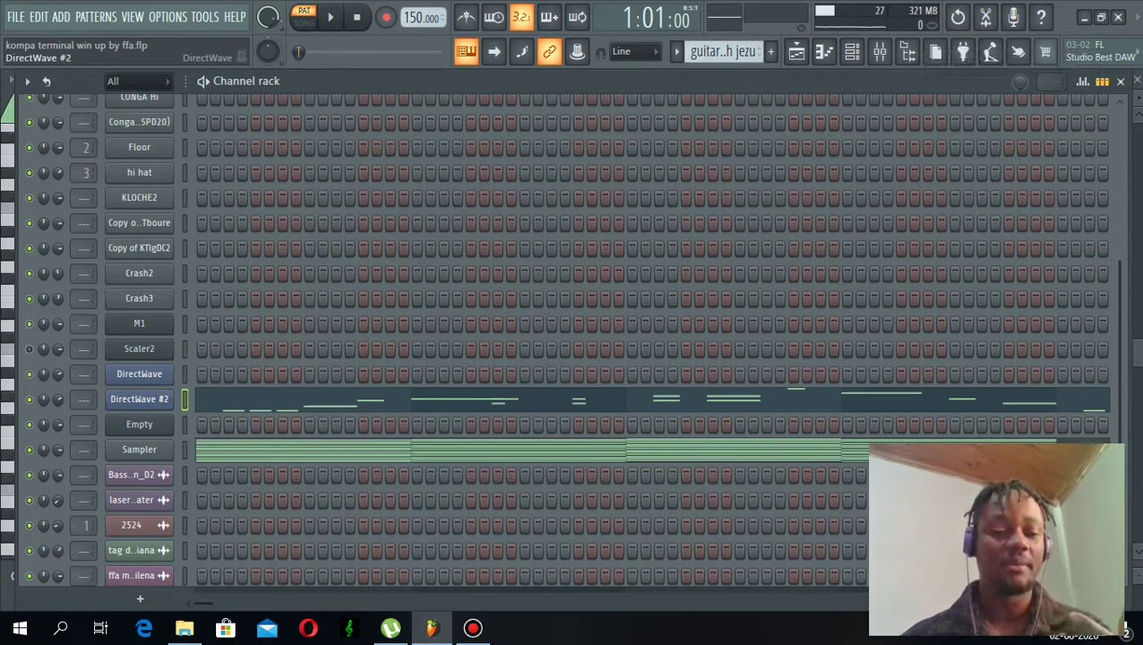
{"action": "left_click", "coordinate": [139, 399]}
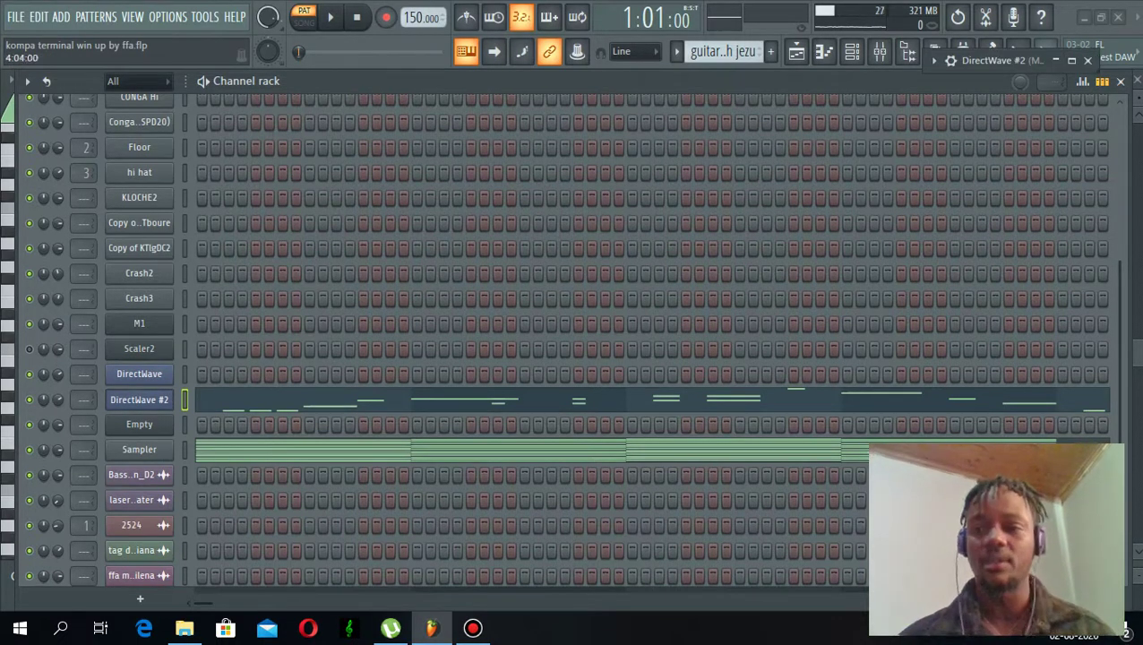
{"action": "left_click", "coordinate": [1071, 60]}
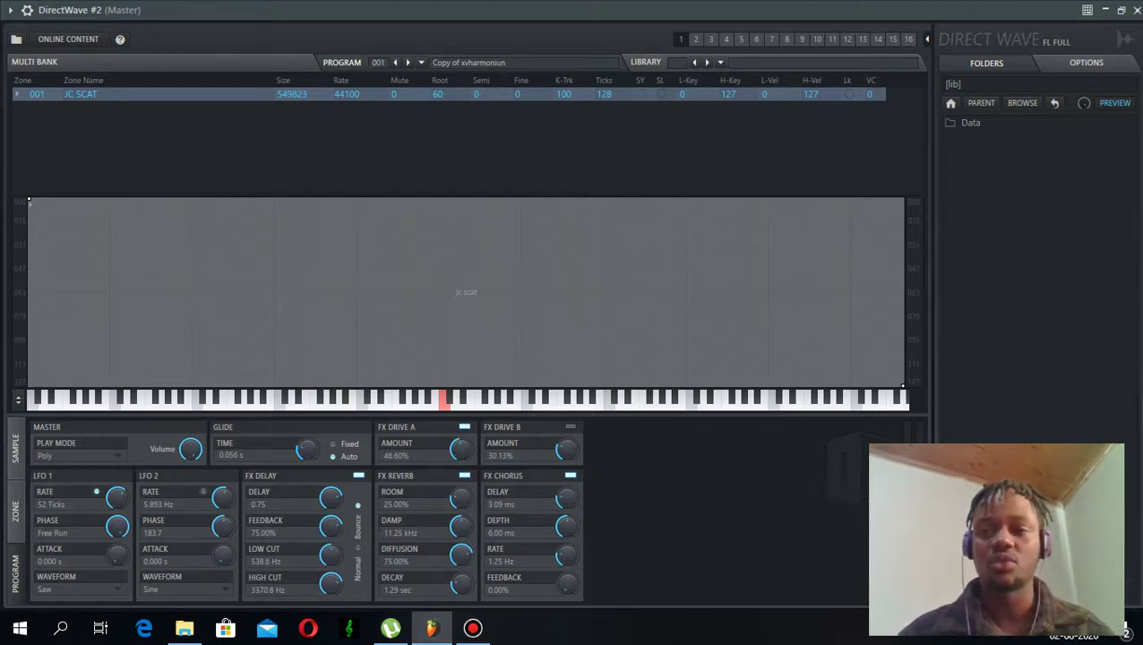
{"action": "left_click", "coordinate": [1120, 9]}
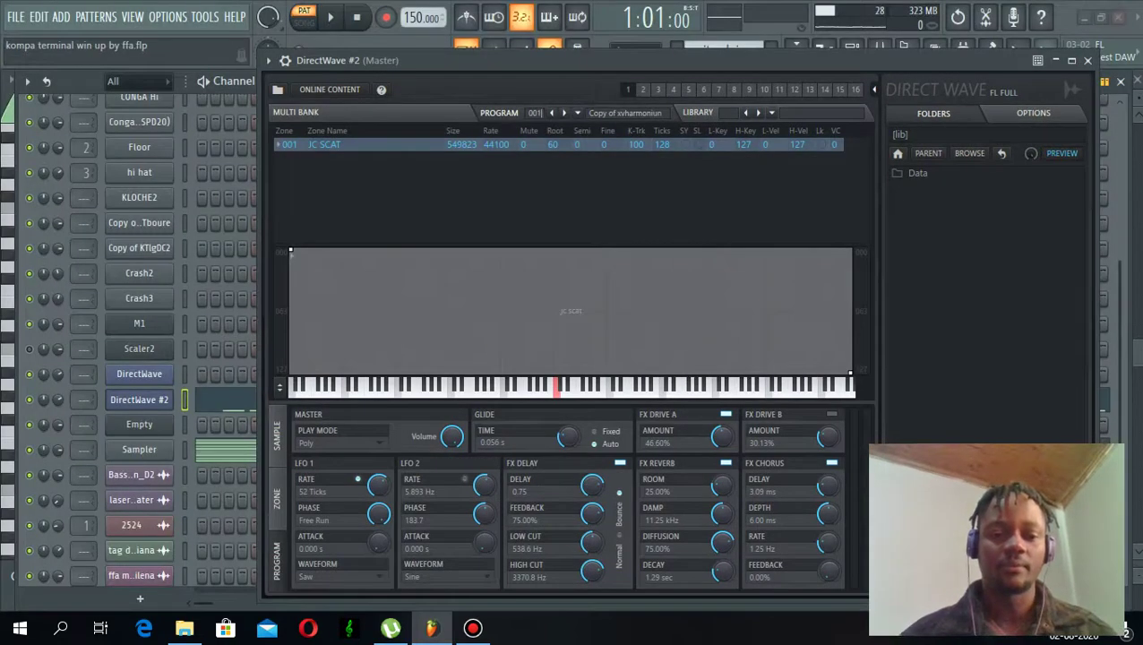
Audition the guitar pattern with the DirectWave #2 instrument on screen, stop it and close the instrument window.
{"action": "key", "text": "space"}
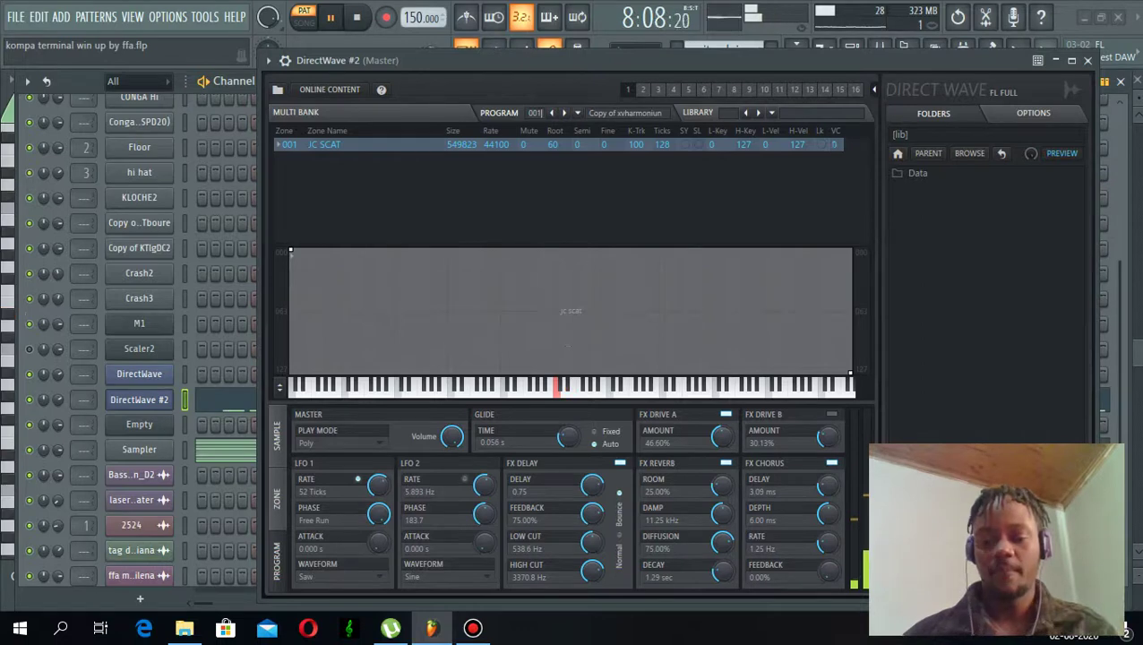
{"action": "key", "text": "space"}
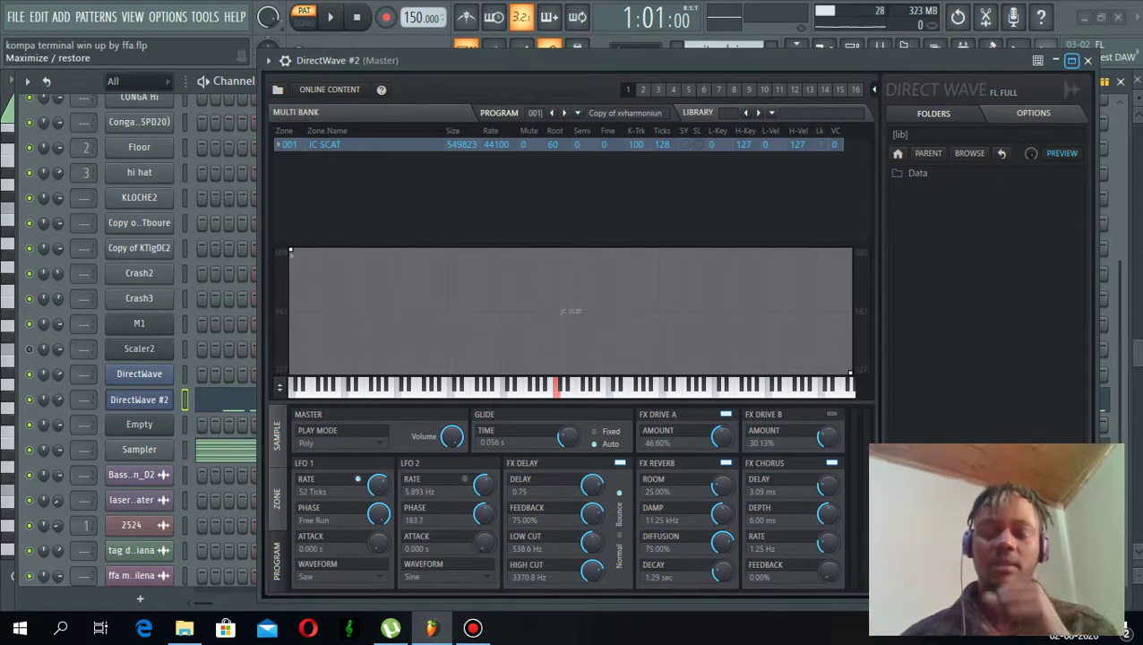
{"action": "left_click", "coordinate": [1086, 60]}
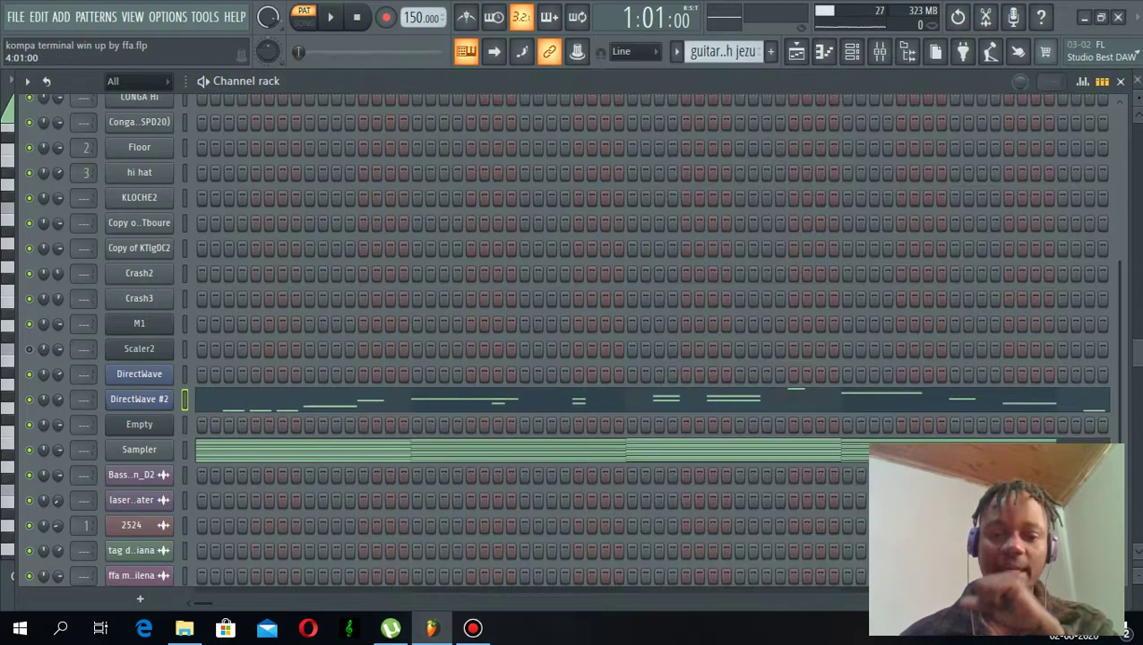
Select the pattern "solo a ohh jezuuu" and take a brief look at its DirectWave instrument, minimizing it again.
{"action": "left_click", "coordinate": [676, 51]}
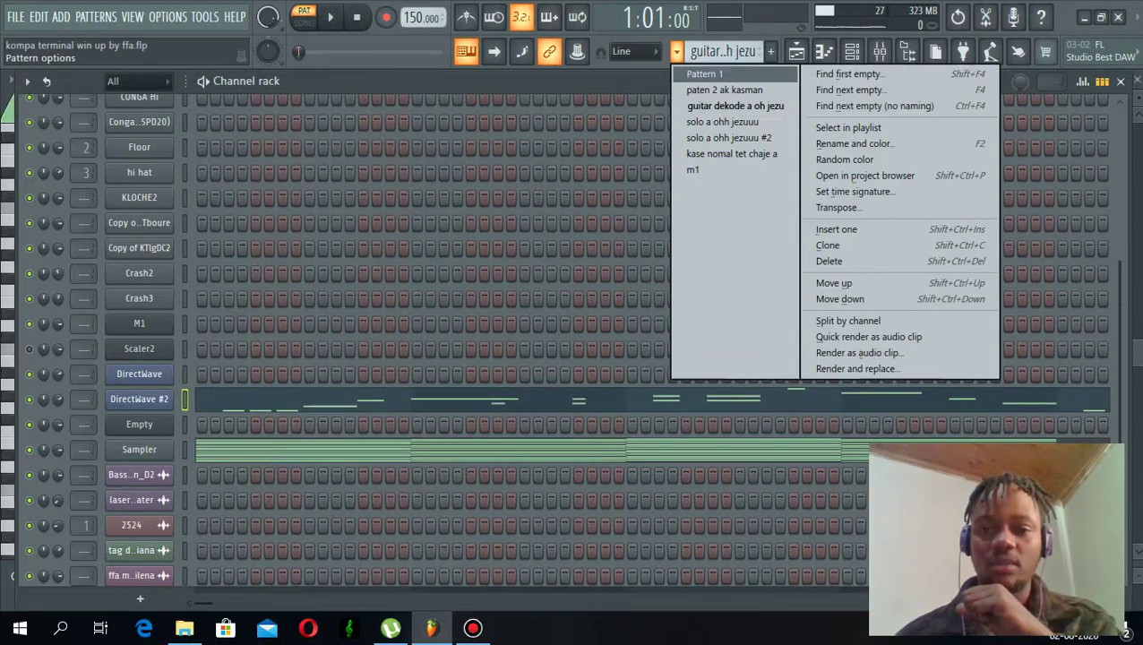
{"action": "left_click", "coordinate": [708, 122]}
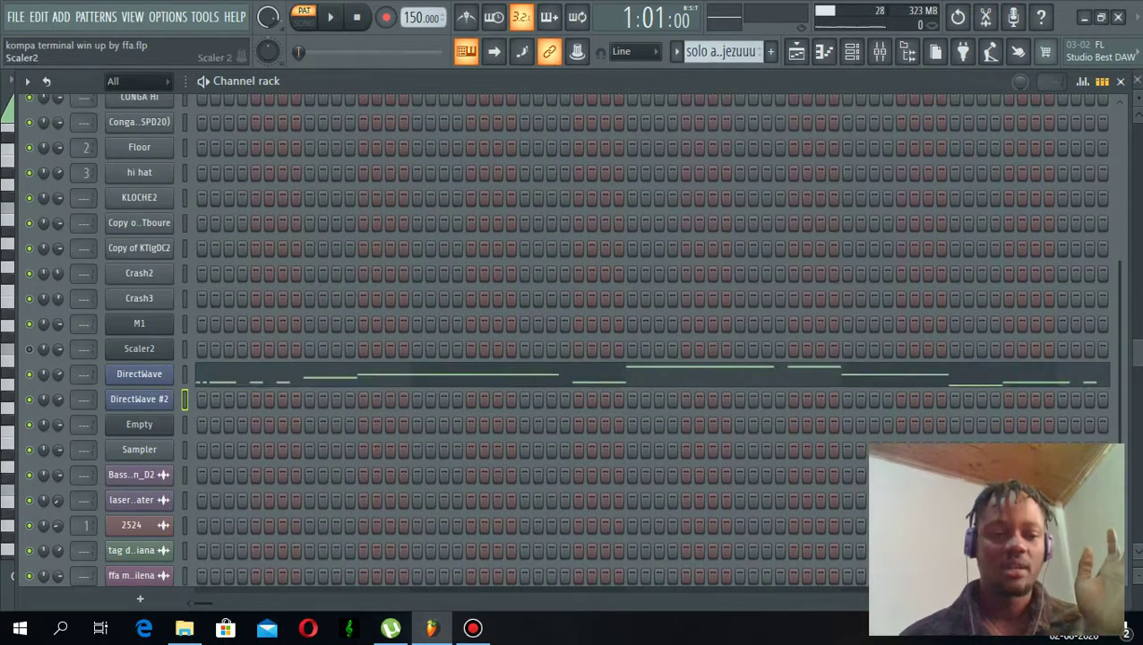
{"action": "left_click", "coordinate": [139, 374]}
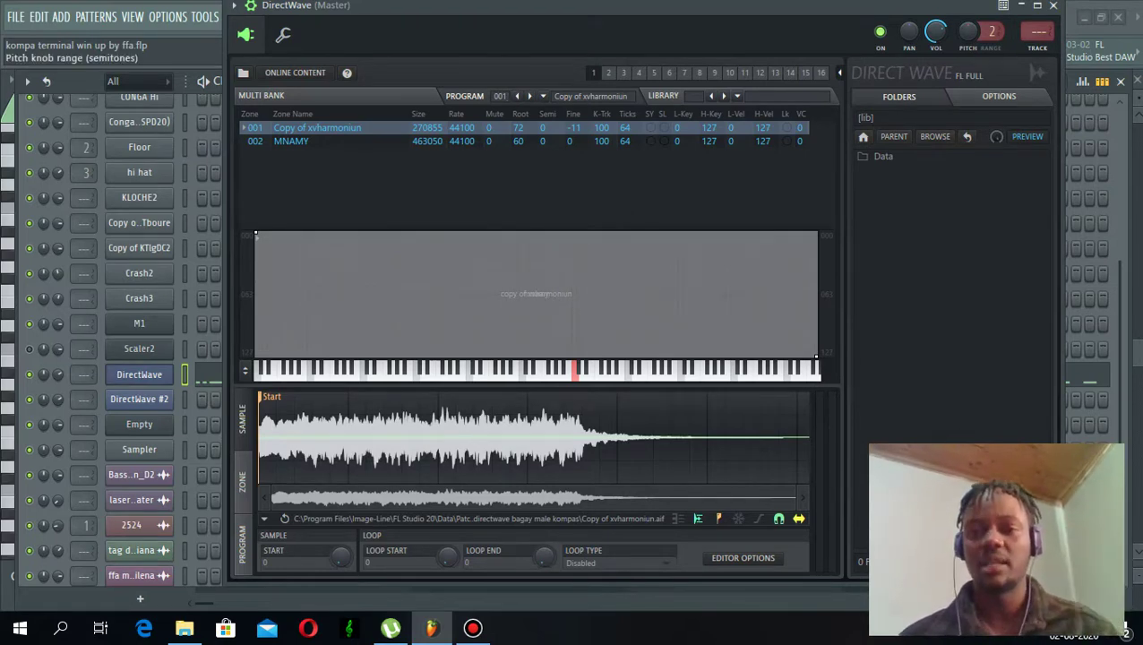
{"action": "left_click", "coordinate": [1021, 6]}
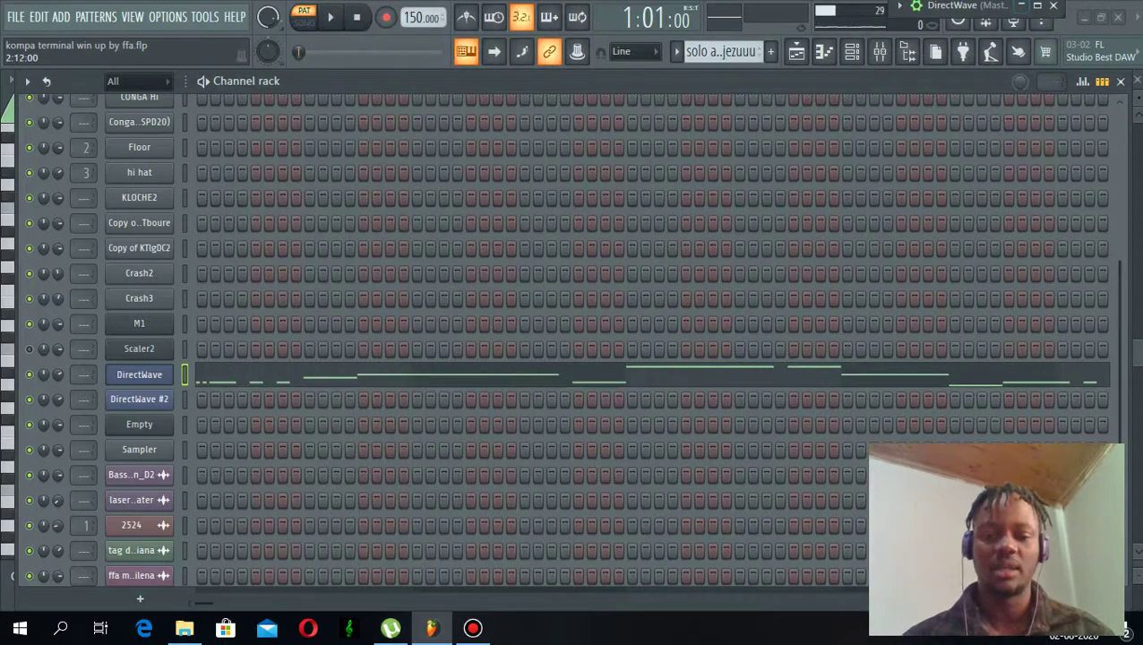
Open the DirectWave solo notes in the piano roll, play them through bar 8, stop and close the piano roll.
{"action": "left_click", "coordinate": [556, 373]}
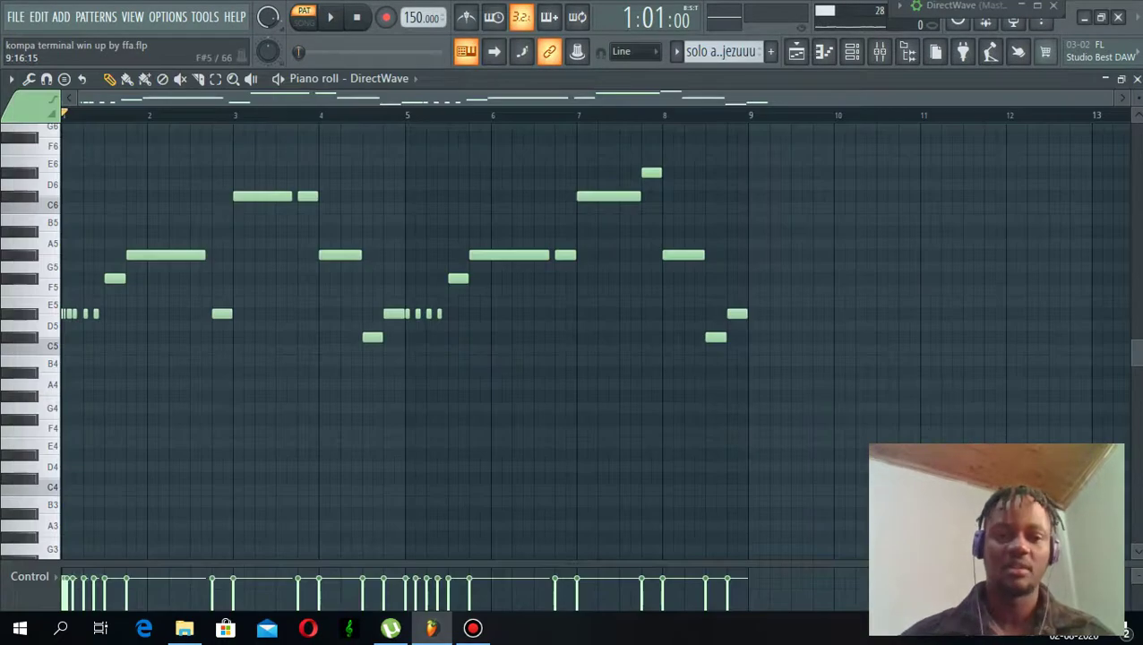
{"action": "scroll", "coordinate": [573, 340], "scroll_direction": "up", "scroll_amount": 3}
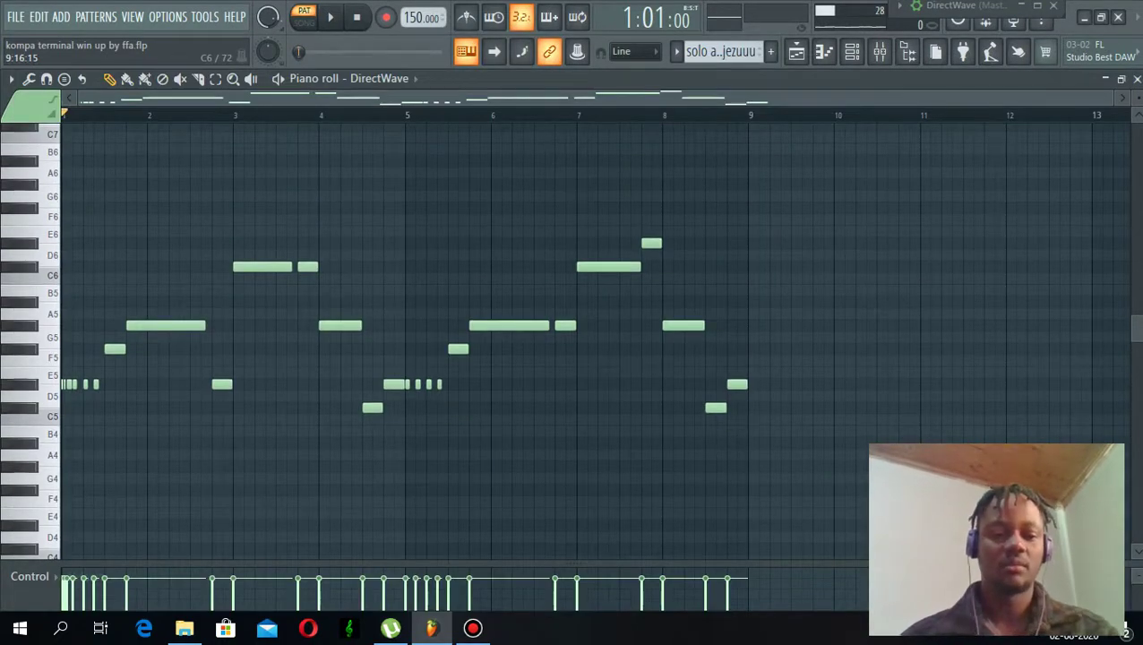
{"action": "key", "text": "space"}
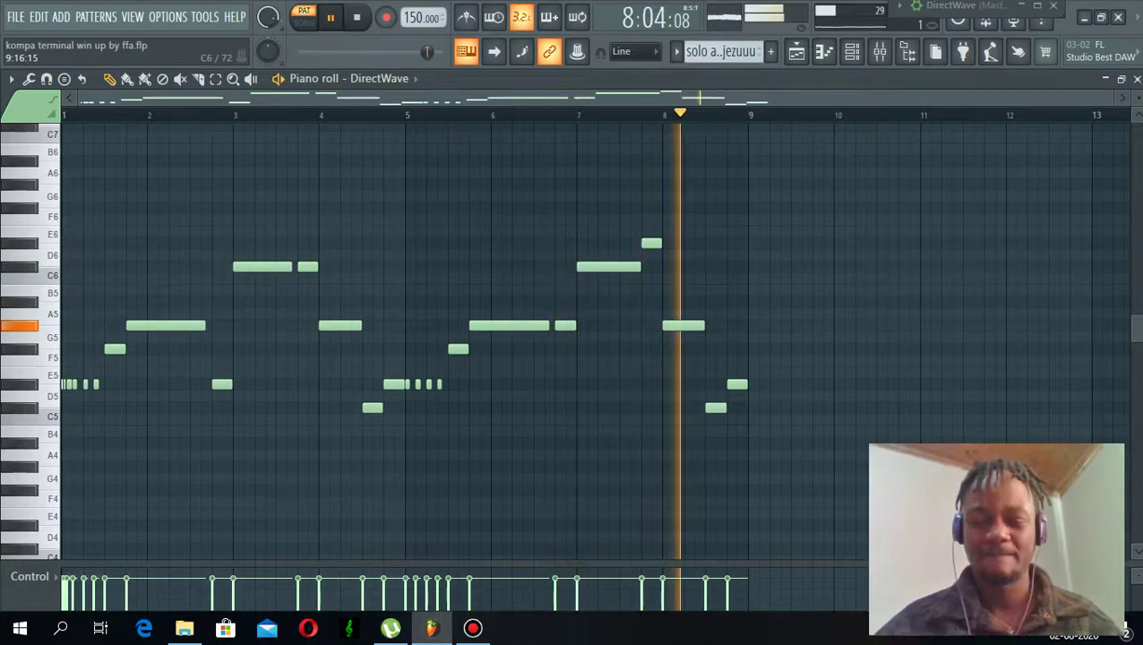
{"action": "key", "text": "space"}
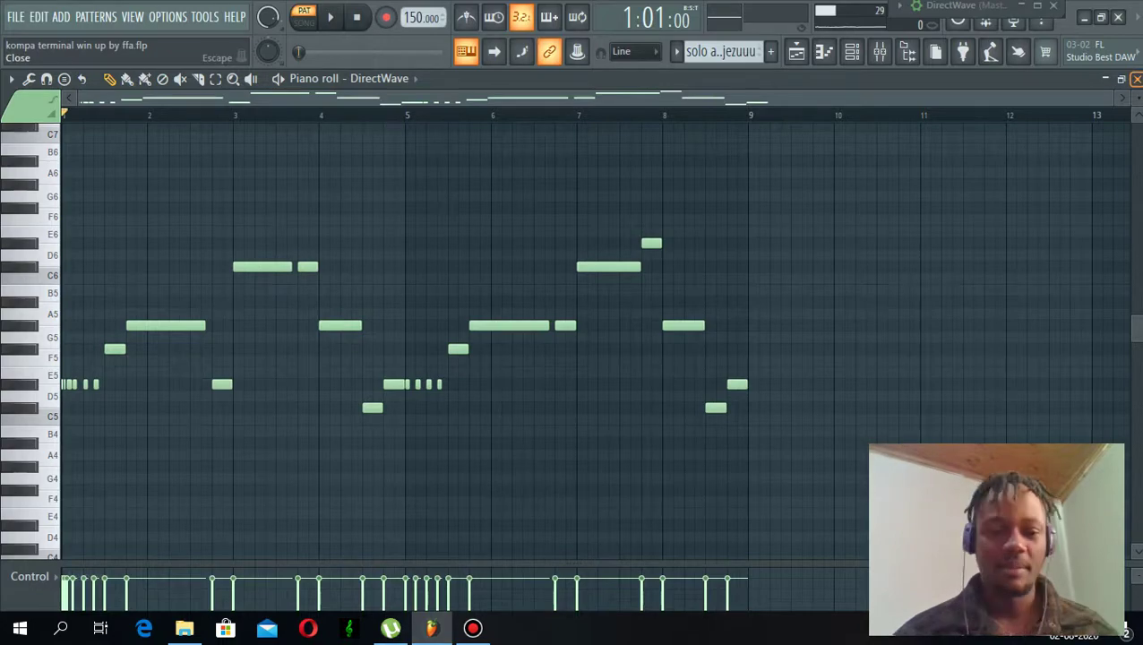
{"action": "left_click", "coordinate": [1135, 79]}
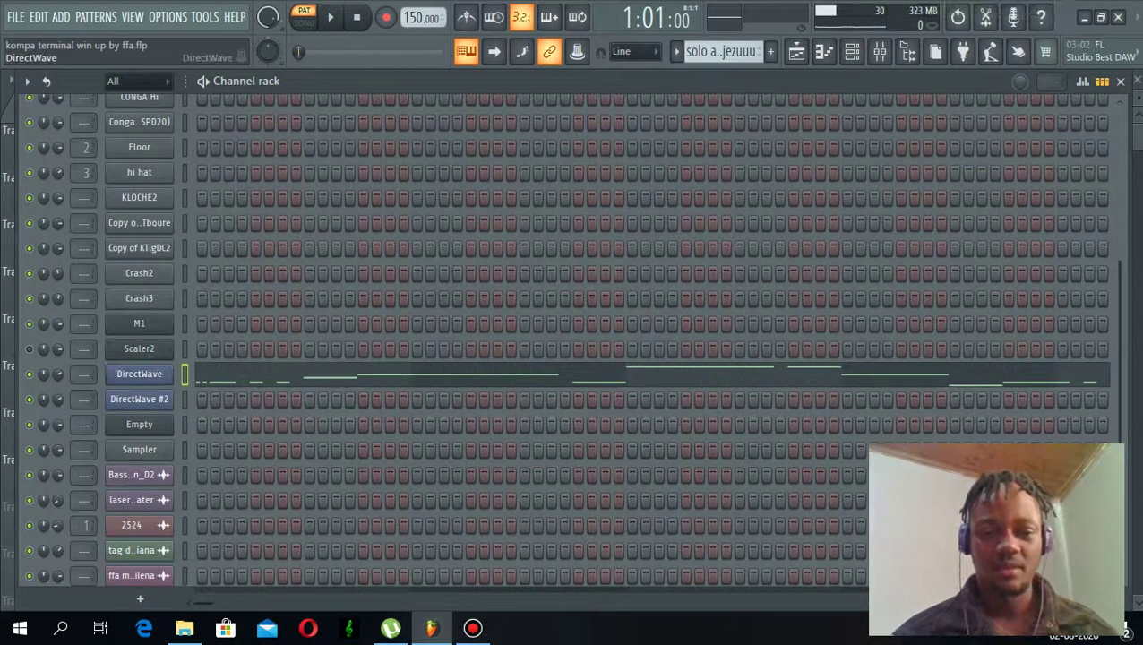
Inspect the DirectWave instrument's sample, zone and program settings for Copy of xvharmoniun, and close its window.
{"action": "left_click", "coordinate": [138, 373]}
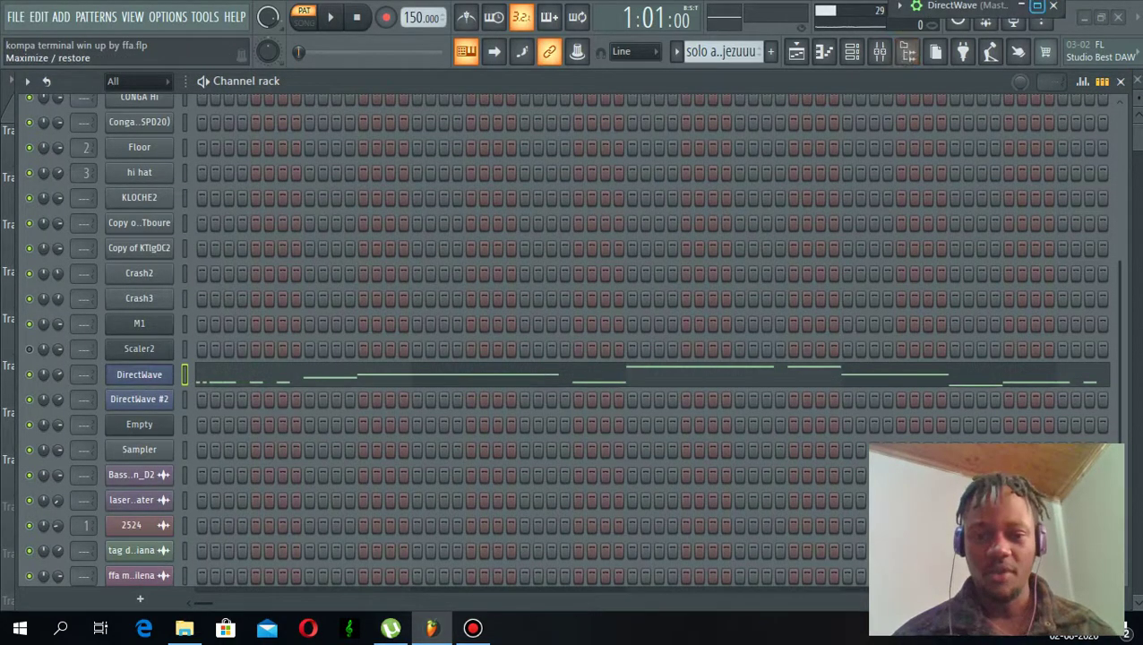
{"action": "left_click", "coordinate": [1036, 5]}
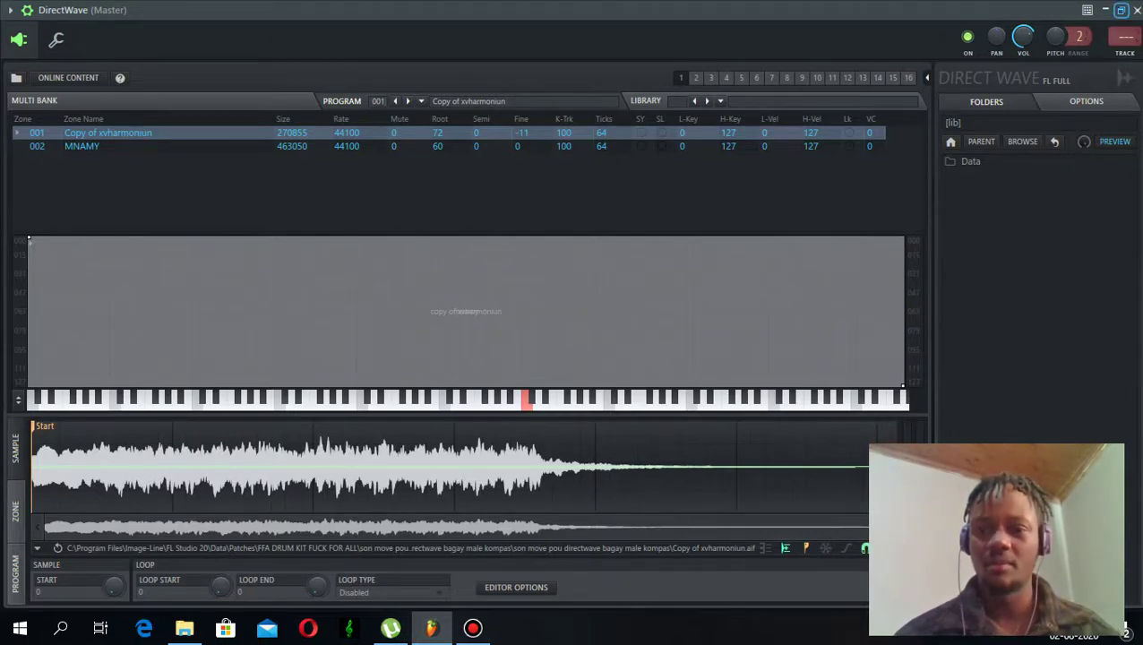
{"action": "left_click", "coordinate": [1121, 10]}
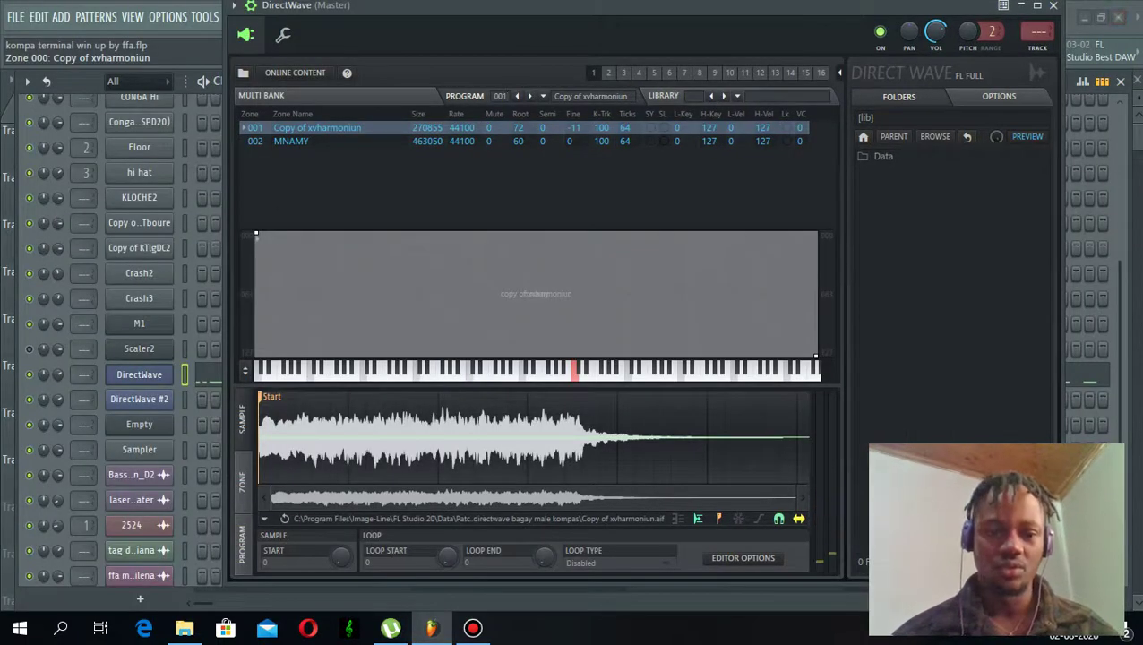
{"action": "left_click", "coordinate": [242, 482]}
{"action": "left_click", "coordinate": [241, 544]}
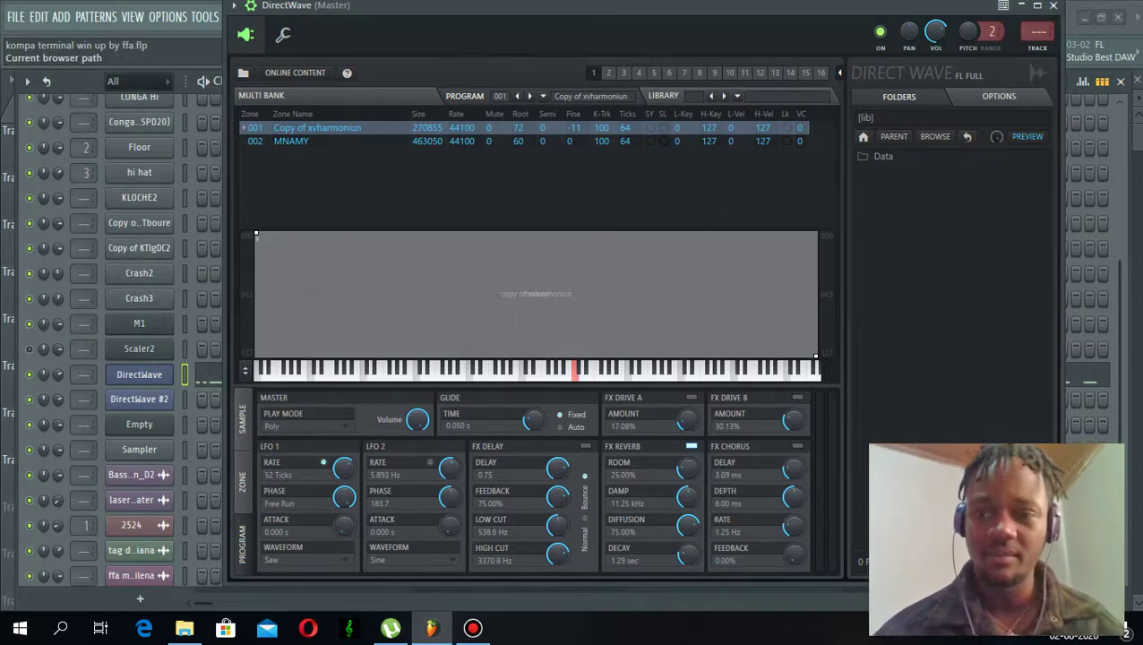
{"action": "key", "text": "Escape"}
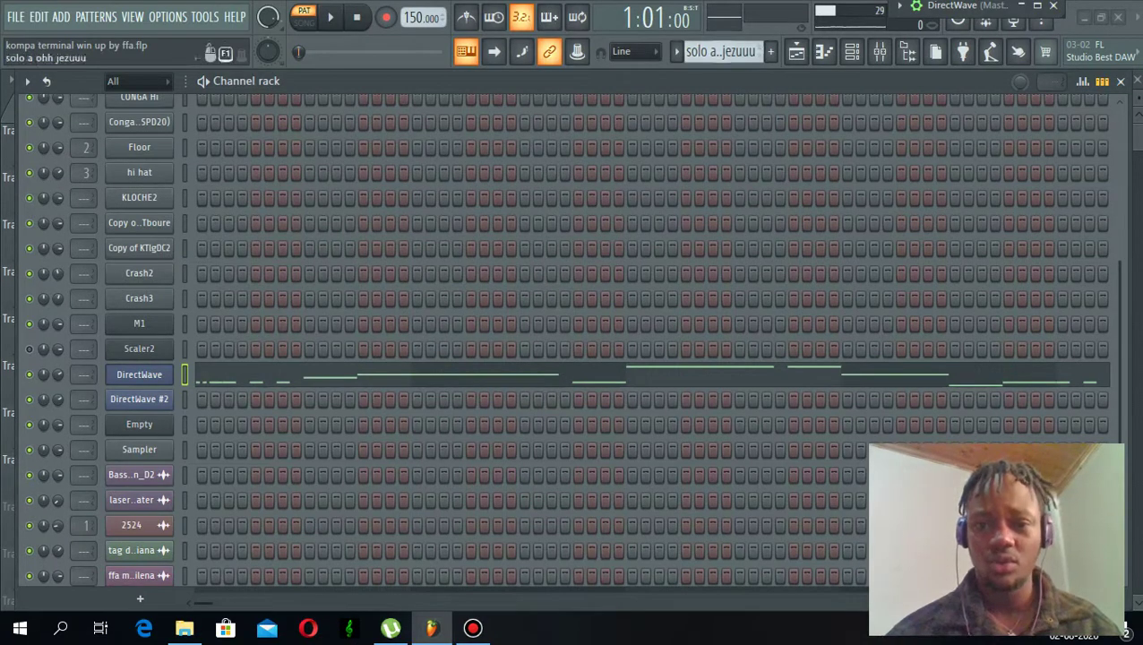
Select the pattern "solo a ohh jezuuu #2", open its DirectWave notes in the piano roll and play them briefly.
{"action": "left_click", "coordinate": [675, 51]}
{"action": "left_click", "coordinate": [728, 137]}
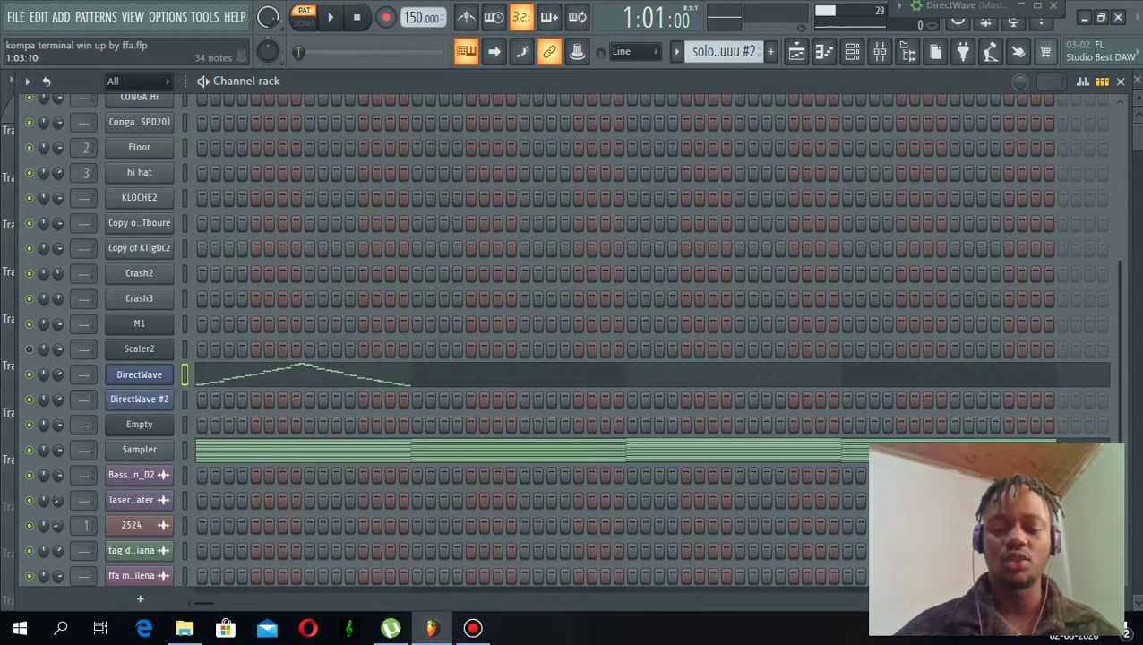
{"action": "left_click", "coordinate": [228, 380]}
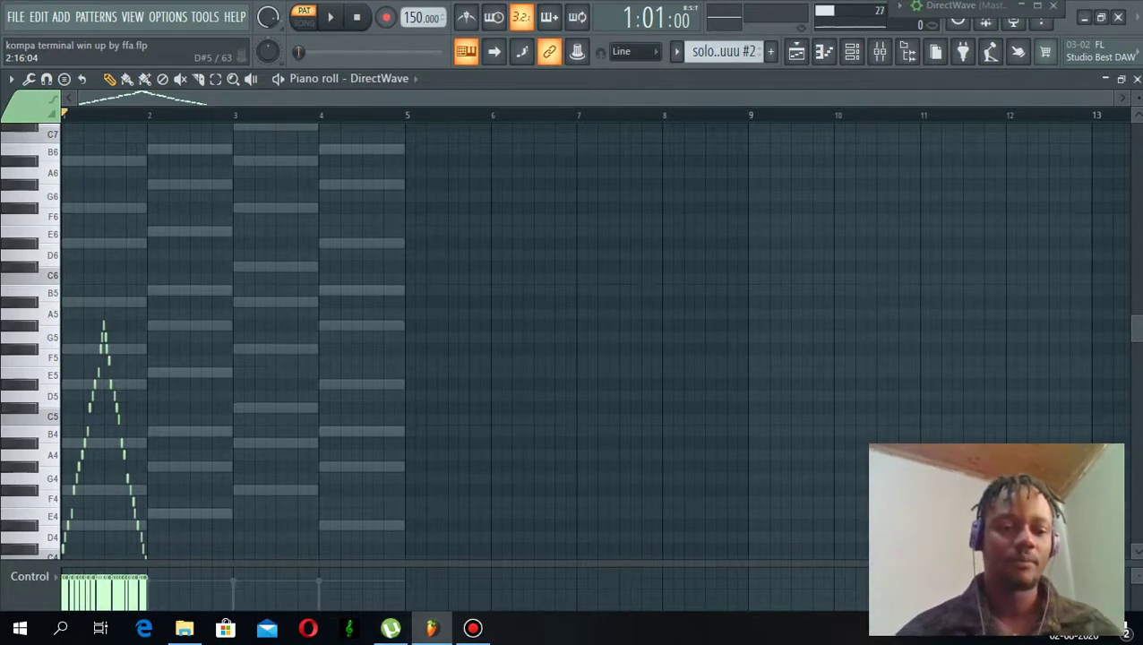
{"action": "key", "text": "space"}
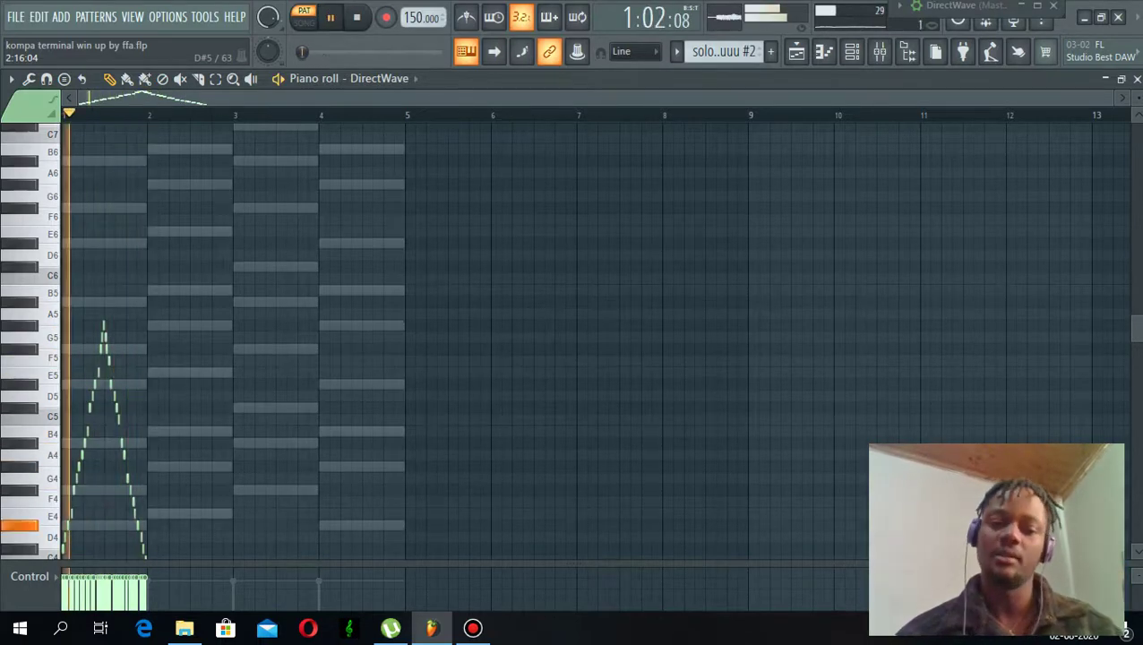
{"action": "key", "text": "space"}
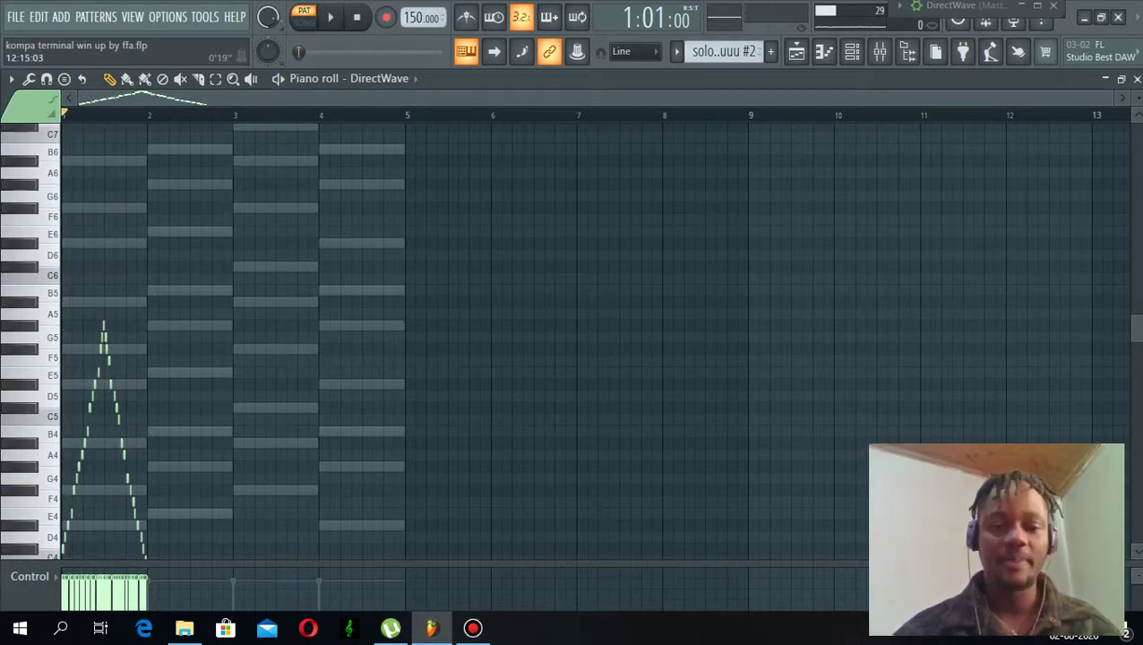
Examine the rising and falling DirectWave run in bar 1 up close, and close the piano roll.
{"action": "left_click_drag", "start_coordinate": [1111, 97], "coordinate": [433, 97]}
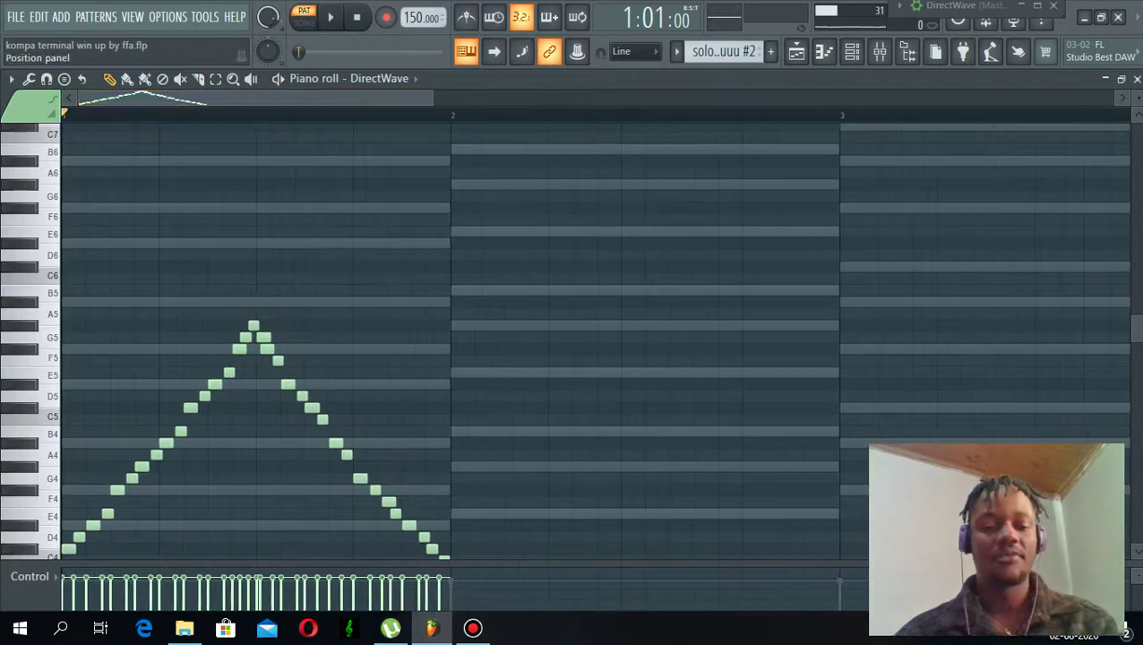
{"action": "scroll", "coordinate": [591, 340], "scroll_direction": "down", "scroll_amount": 3}
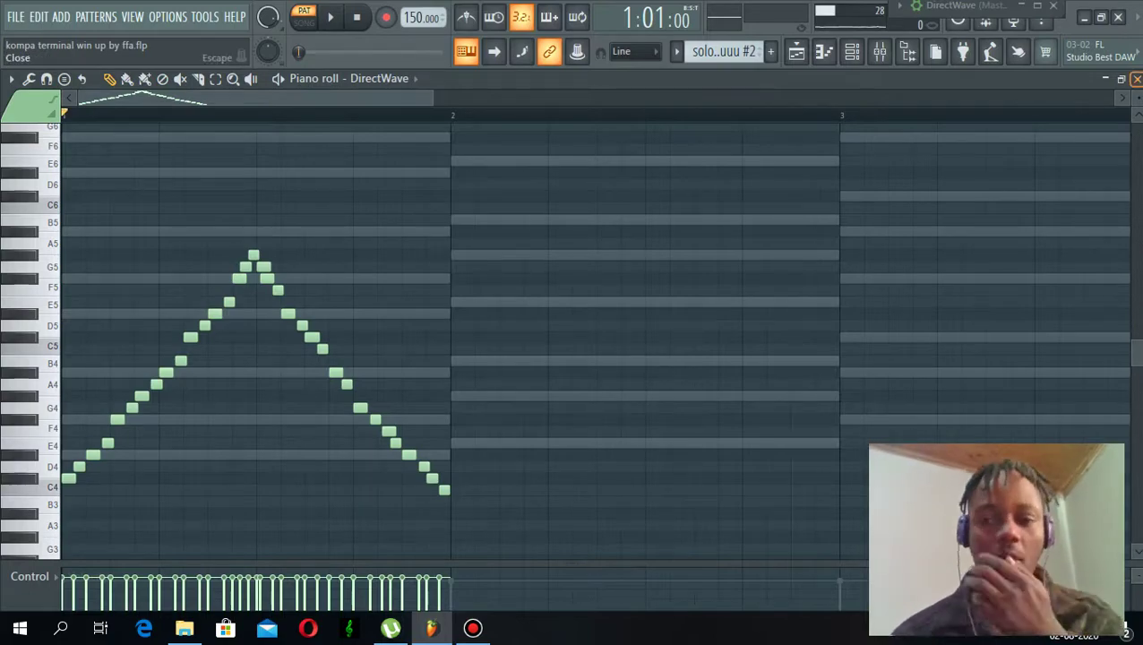
{"action": "left_click", "coordinate": [1135, 79]}
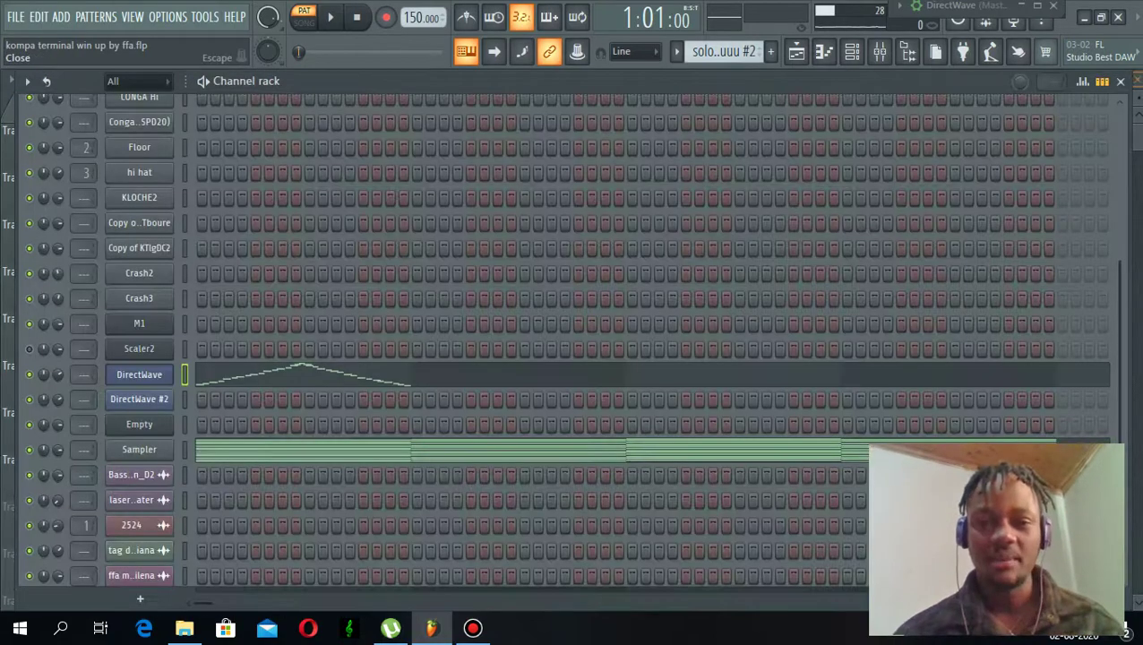
Select the pattern "kase nomal tet chaje a" and open the Empty channel's notes in the piano roll.
{"action": "left_click", "coordinate": [676, 51]}
{"action": "left_click", "coordinate": [731, 153]}
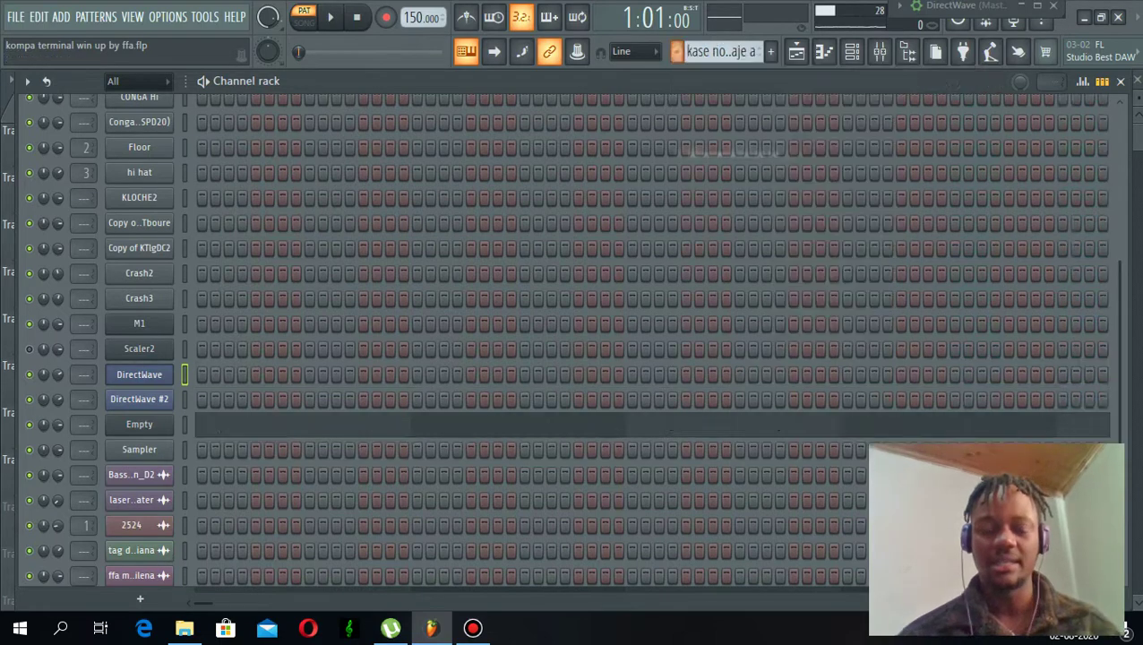
{"action": "key", "text": "Down"}
{"action": "key", "text": "Down"}
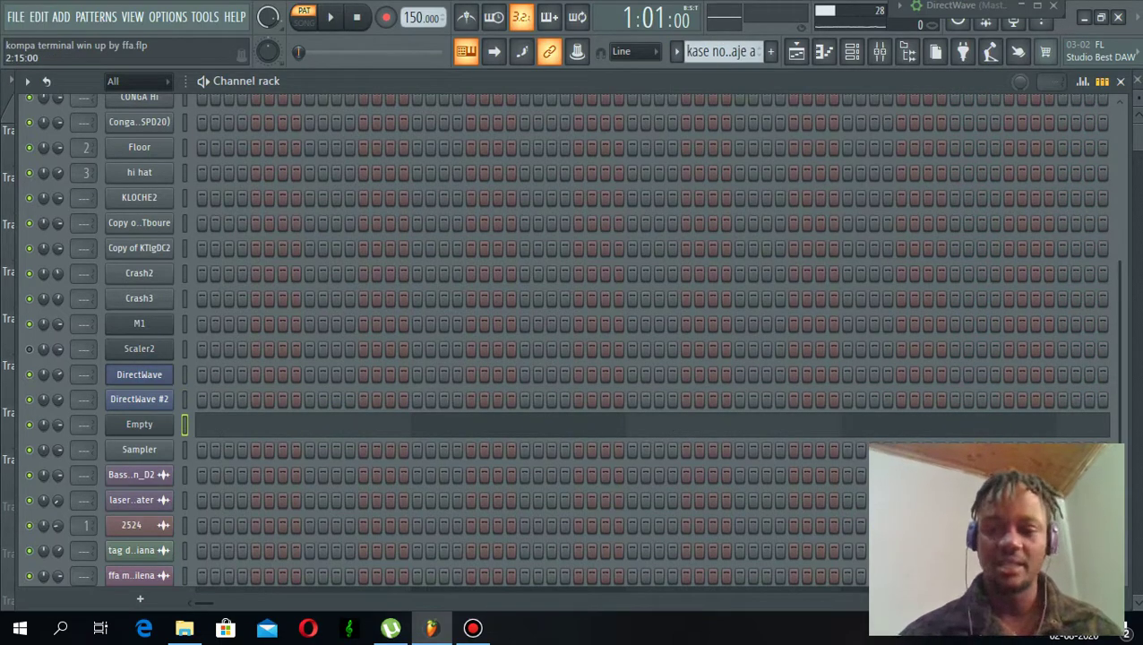
{"action": "scroll", "coordinate": [573, 340], "scroll_direction": "down", "scroll_amount": 3}
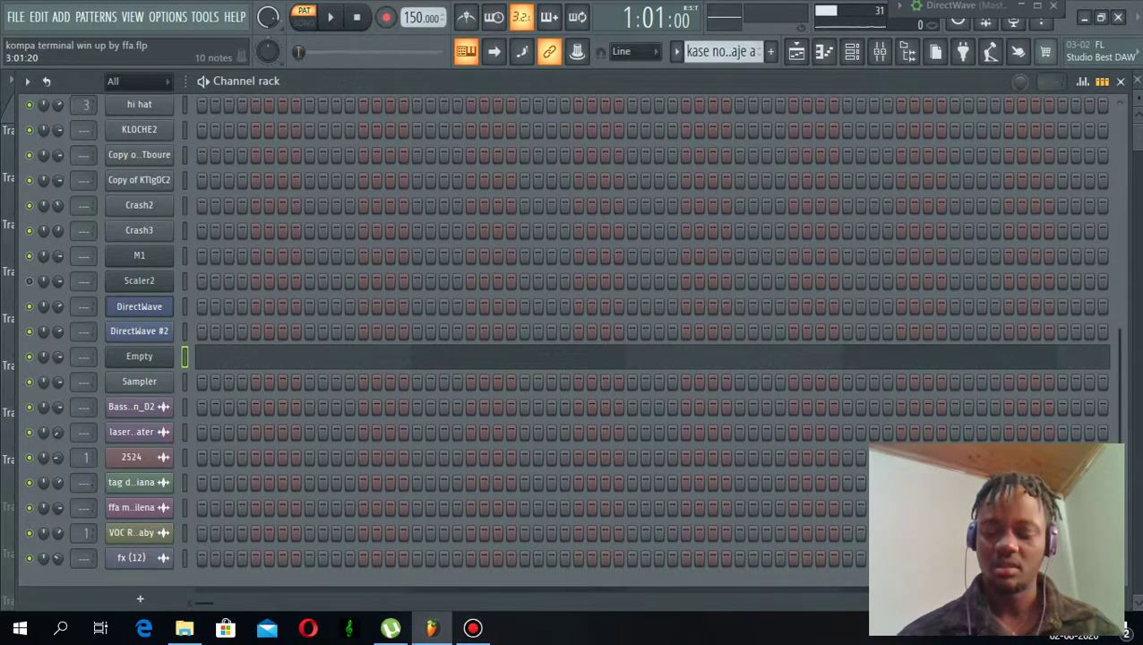
{"action": "left_click", "coordinate": [633, 356]}
Show the whole tom fill up to bar 9 and audition the upper KSHMR 02 Mid tom.
{"action": "scroll", "coordinate": [521, 289], "scroll_direction": "down", "scroll_amount": 5}
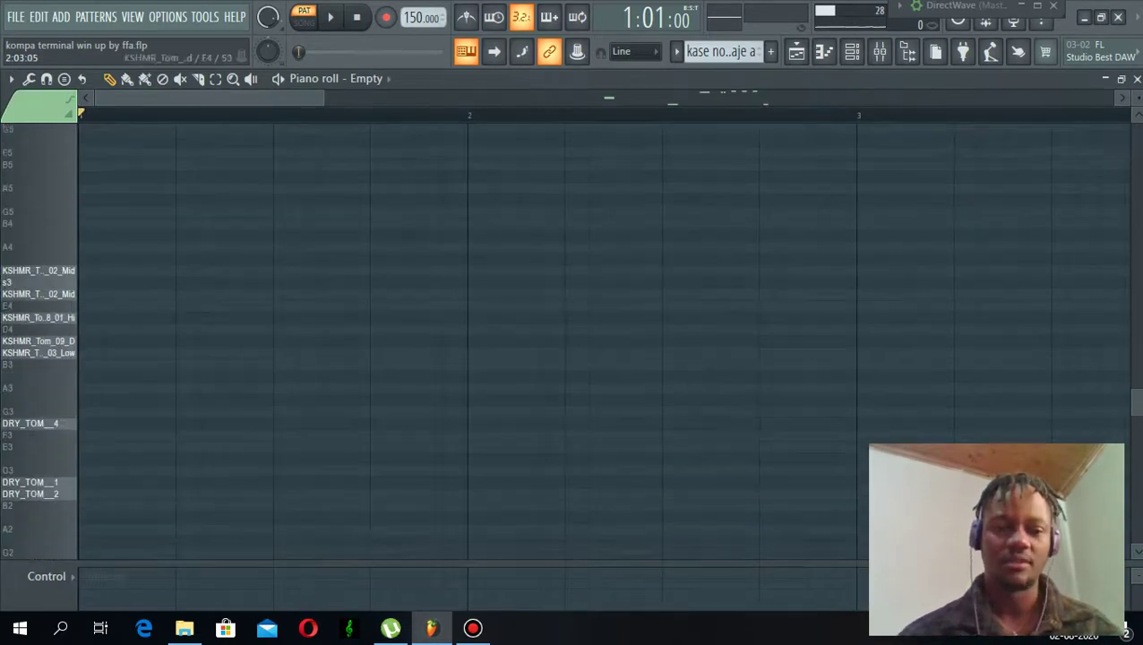
{"action": "left_click", "coordinate": [44, 231]}
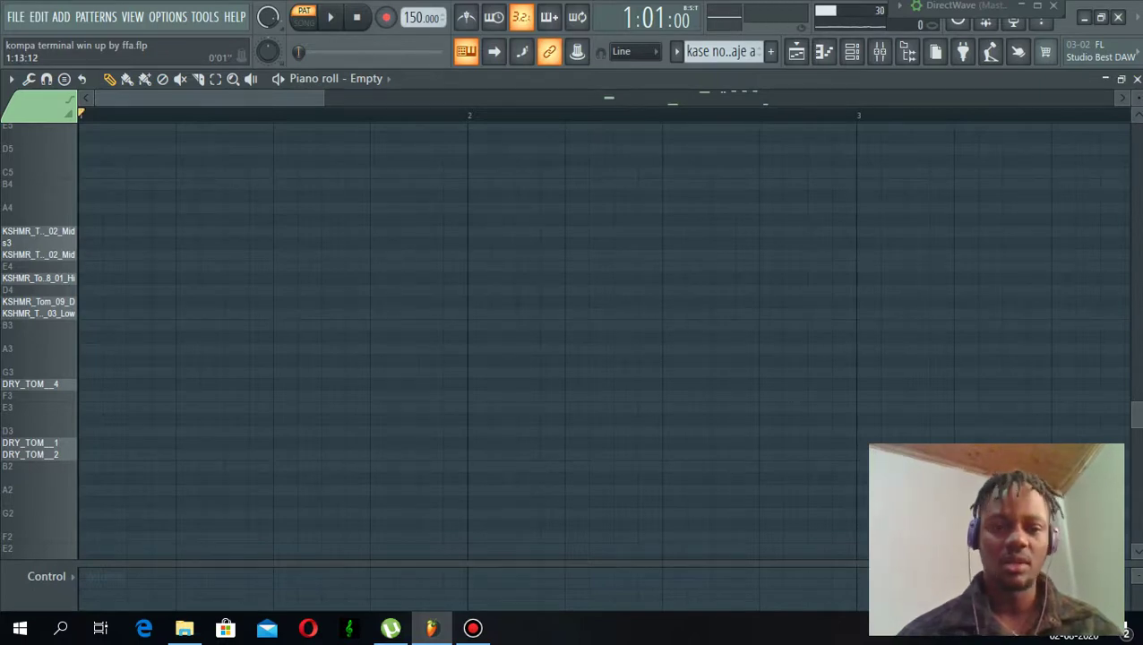
{"action": "left_click_drag", "start_coordinate": [323, 98], "coordinate": [1042, 97]}
{"action": "left_click", "coordinate": [43, 231]}
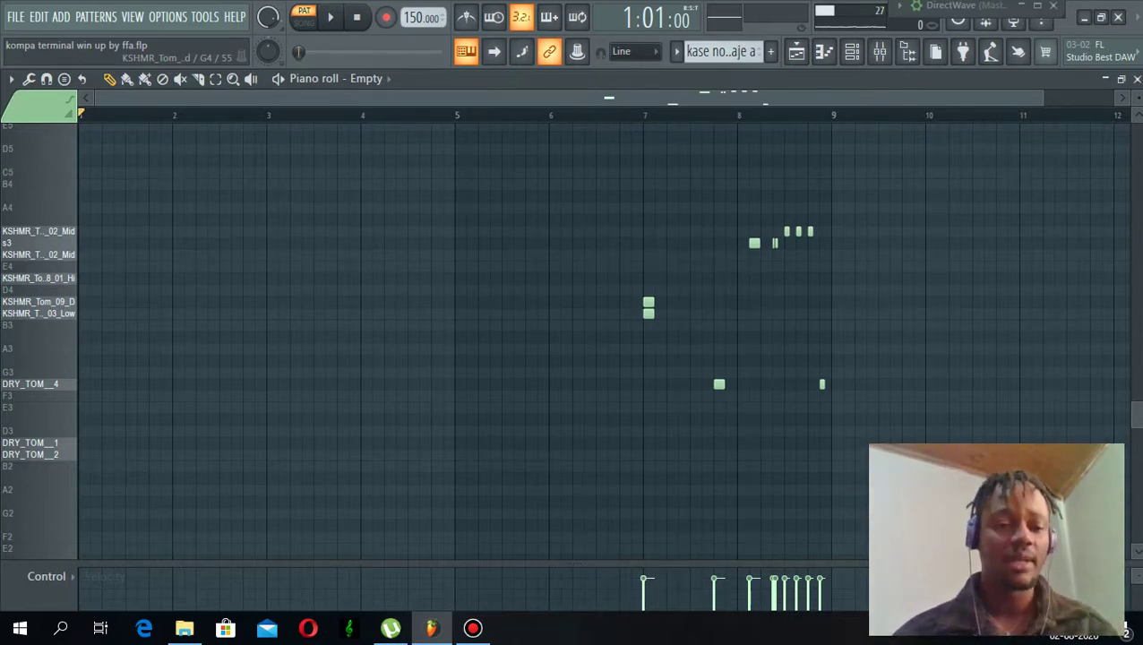
Audition the remaining toms one by one: KSHMR 01 Hi, KSHMR Tom 09, KSHMR 03 Low, DRY_TOM 1 and DRY_TOM 2.
{"action": "left_click", "coordinate": [39, 278]}
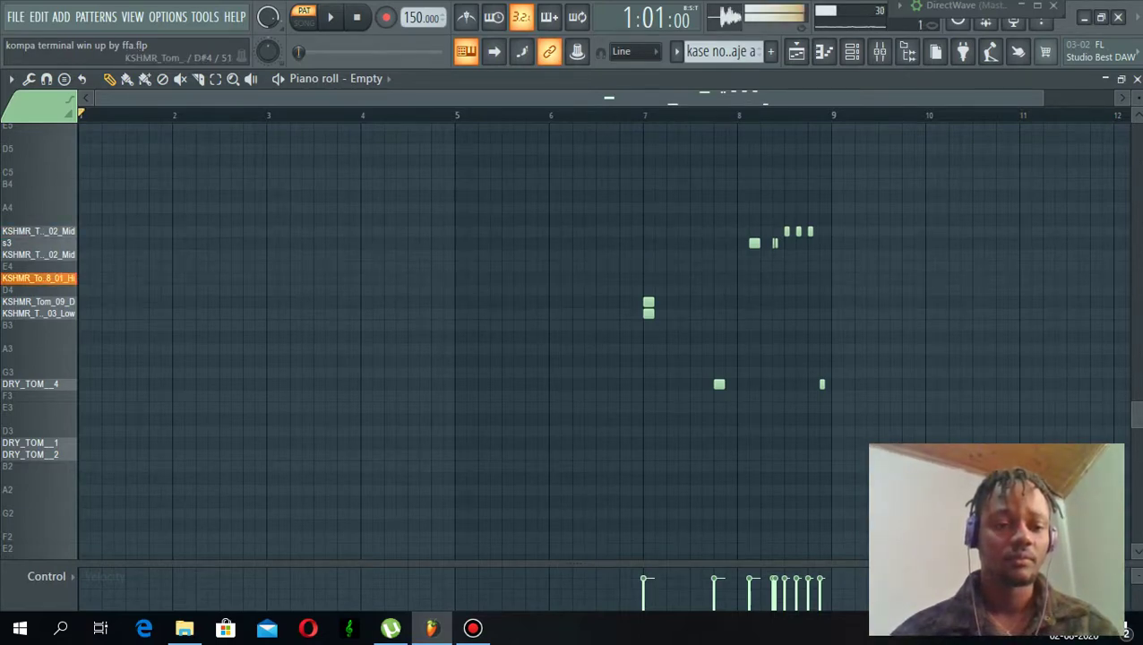
{"action": "left_click", "coordinate": [38, 301]}
{"action": "left_click", "coordinate": [39, 312]}
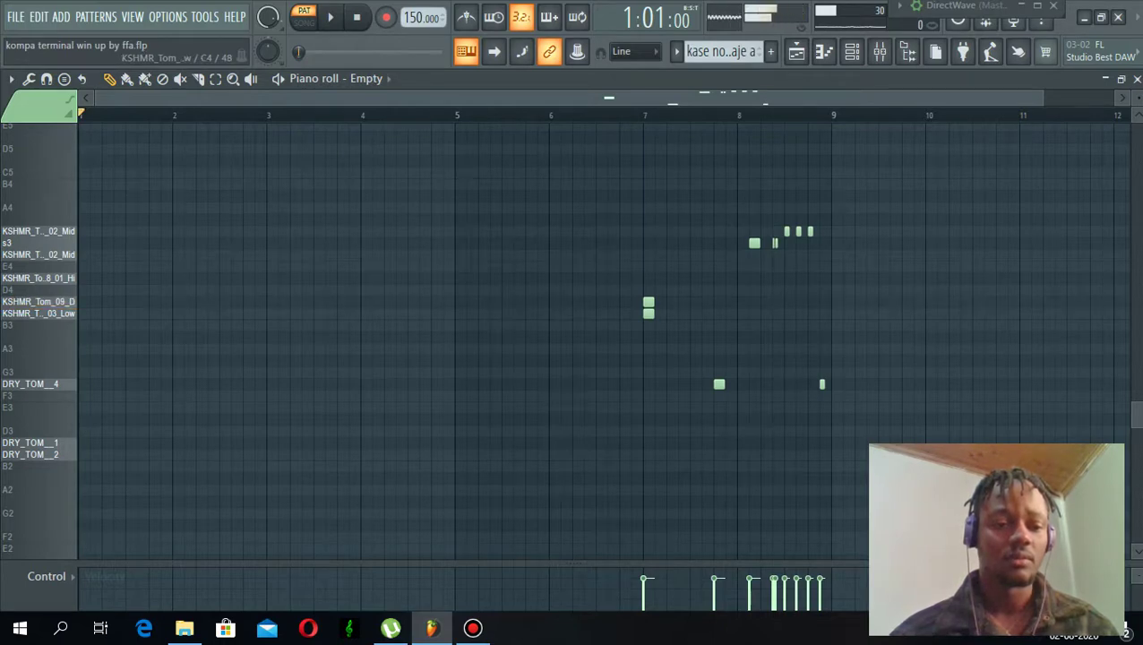
{"action": "left_click", "coordinate": [38, 442]}
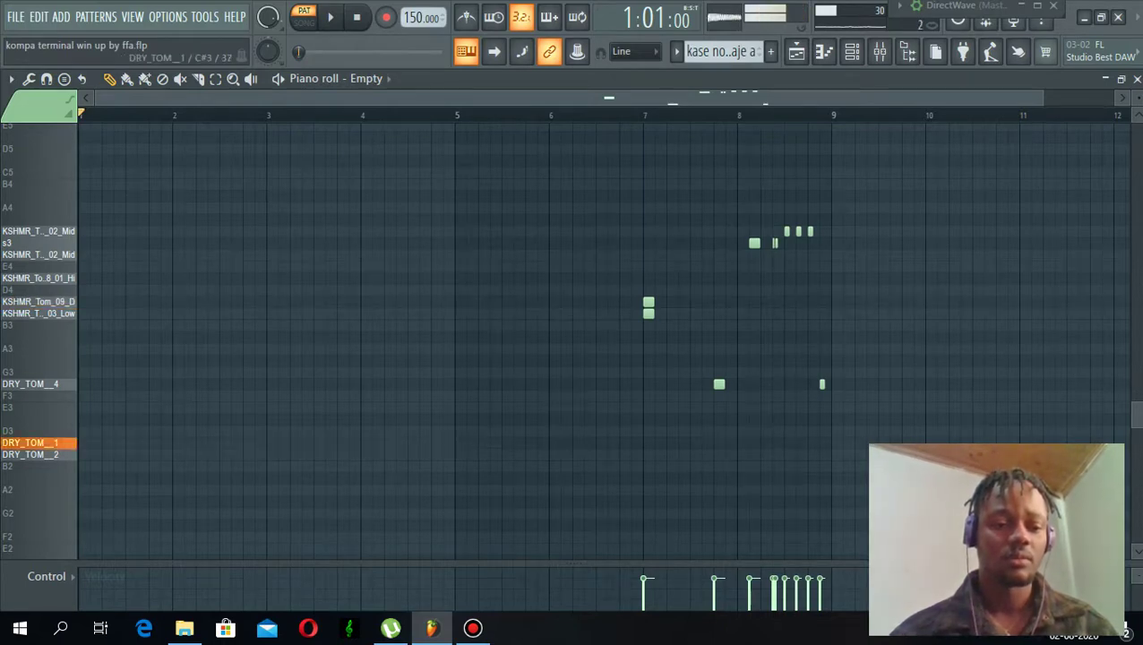
{"action": "left_click", "coordinate": [39, 454]}
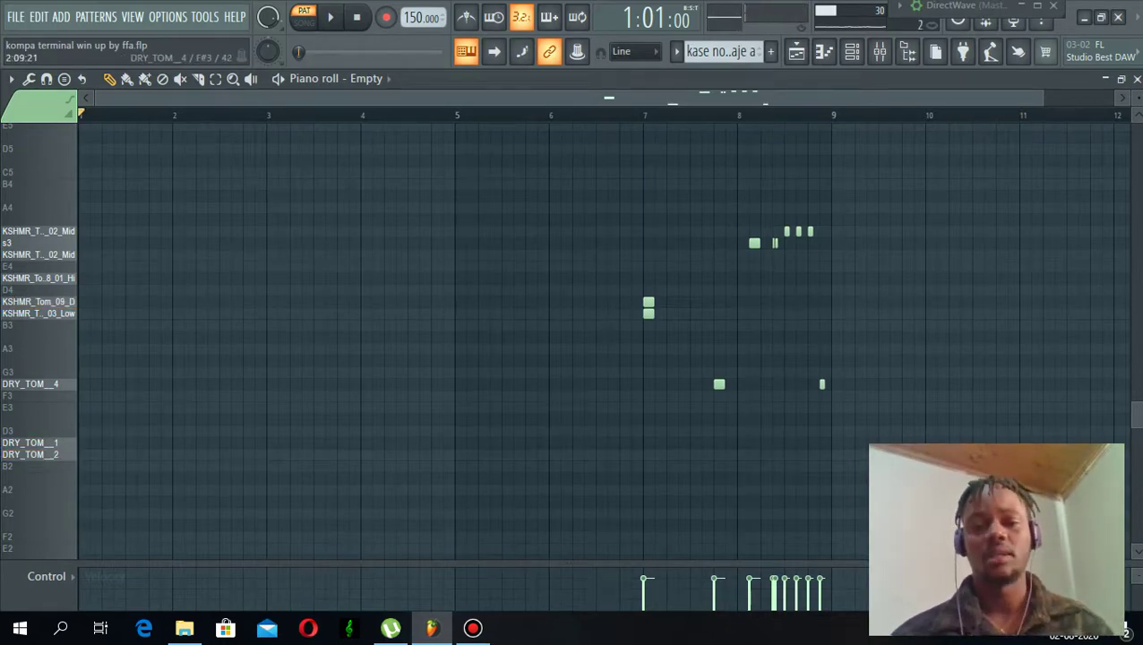
Play the tom fill starting from bar 6, and stop playback once it has been heard.
{"action": "left_click", "coordinate": [550, 115]}
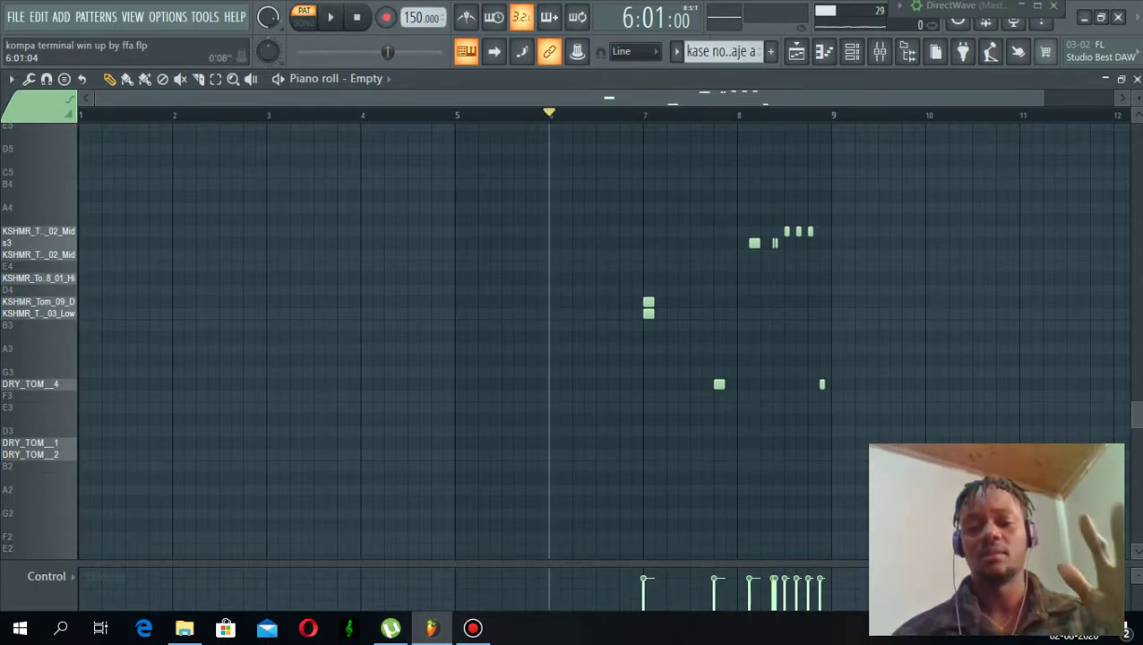
{"action": "key", "text": "space"}
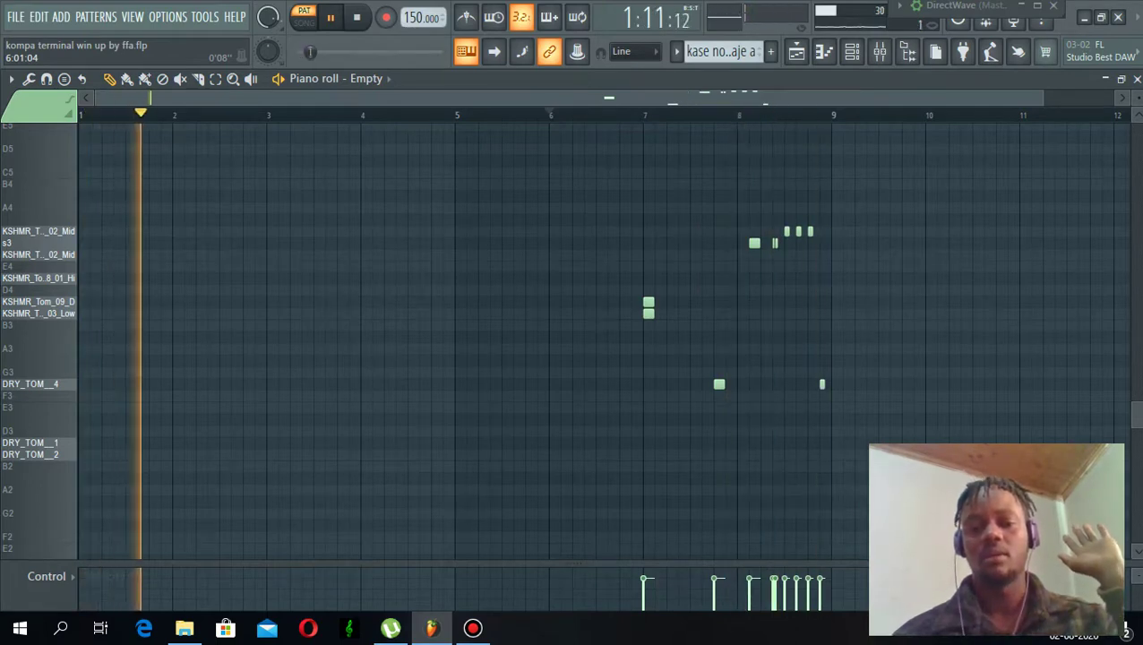
{"action": "left_click", "coordinate": [551, 115]}
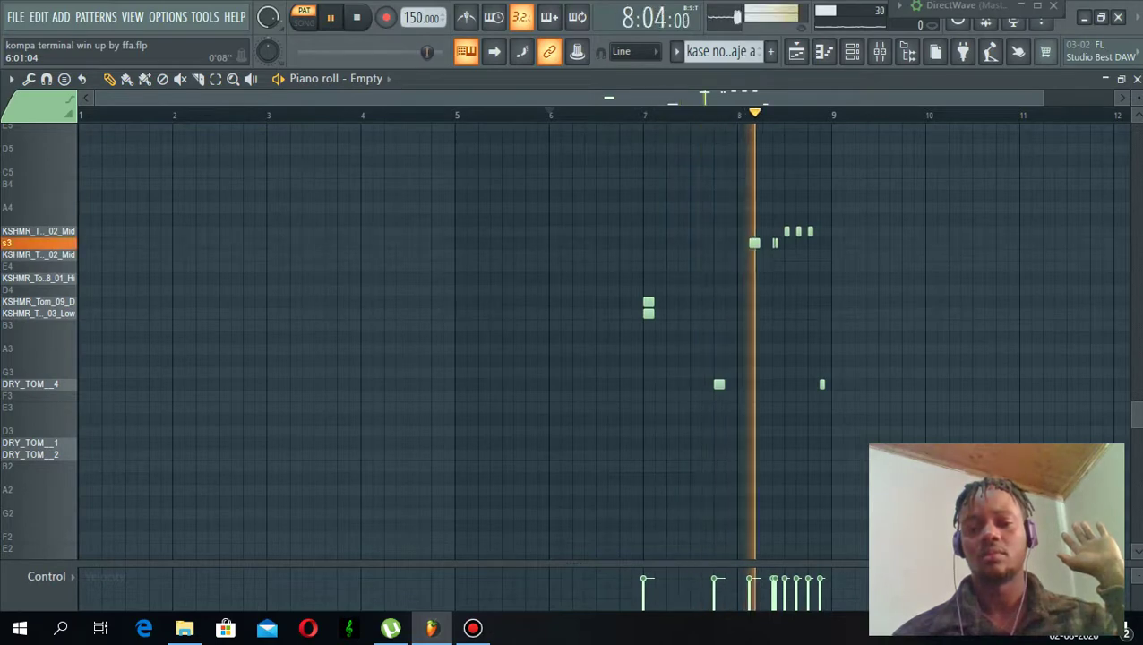
{"action": "key", "text": "space"}
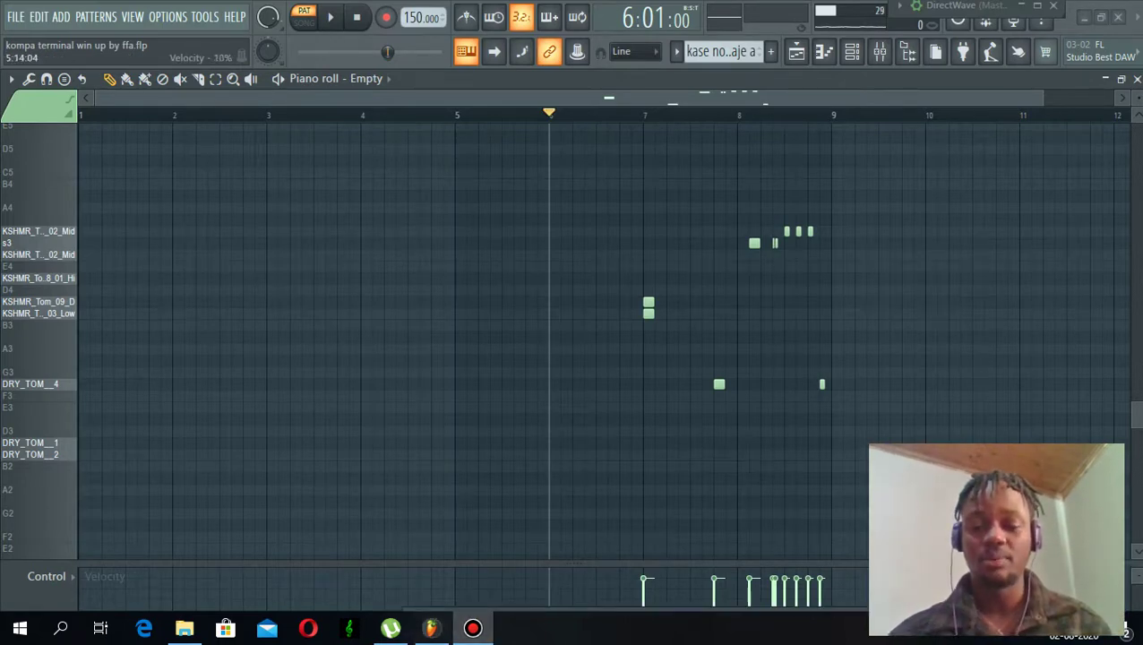
{"action": "left_click", "coordinate": [472, 628]}
{"action": "left_click_drag", "start_coordinate": [502, 507], "coordinate": [459, 618]}
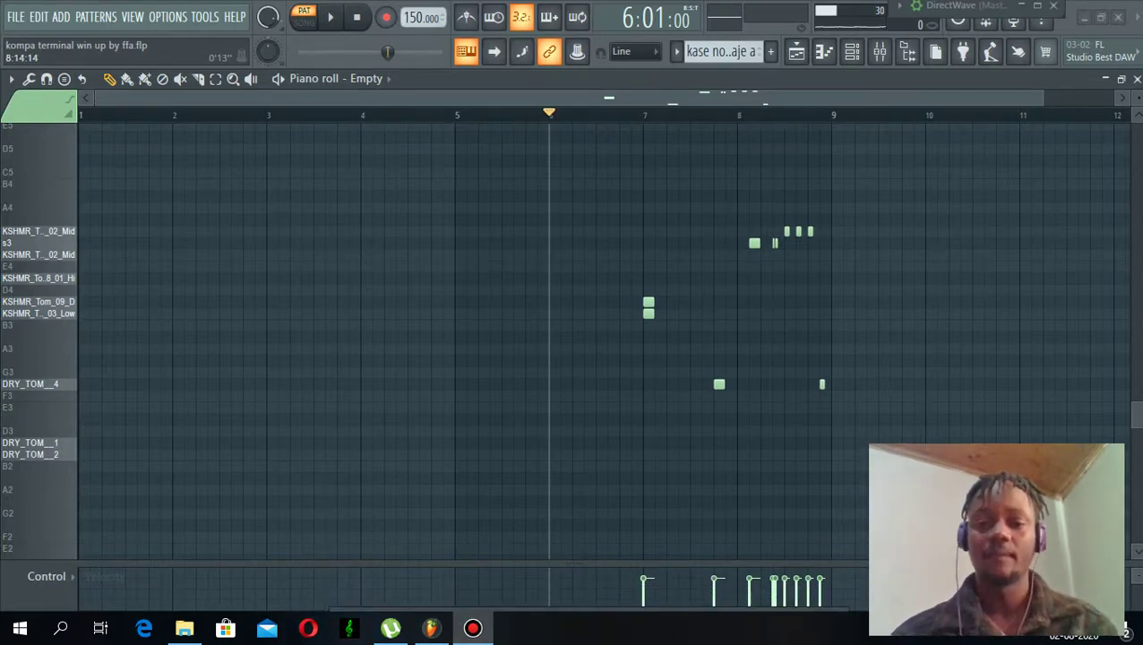
Select the pattern "m1" and open the M1 channel's notes in the piano roll.
{"action": "left_click", "coordinate": [676, 51]}
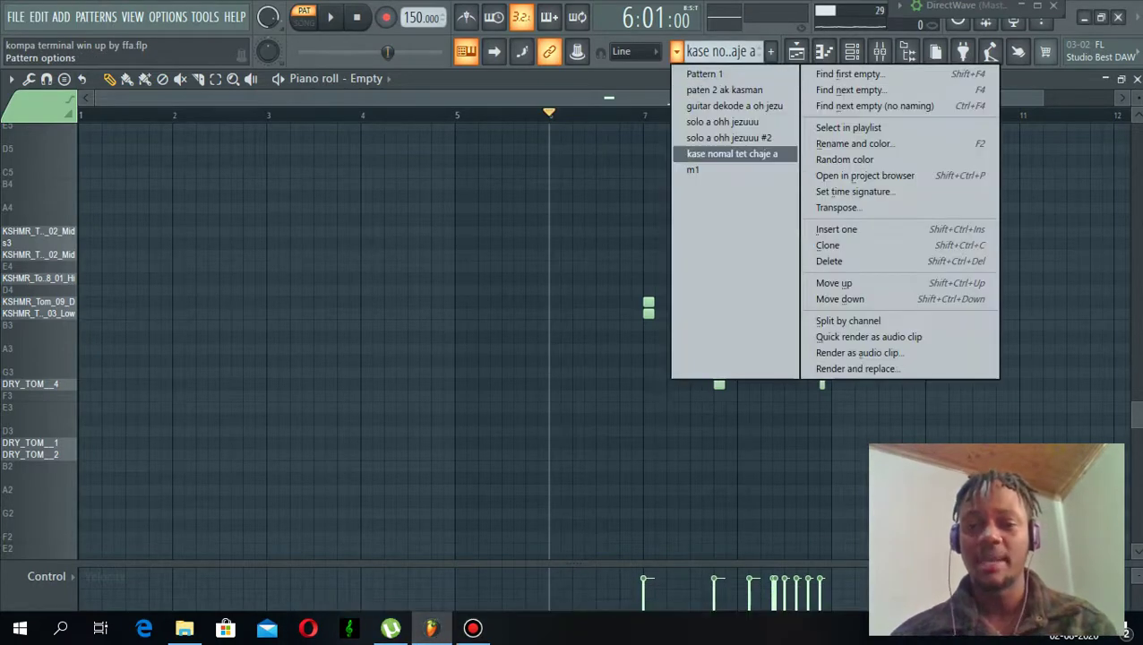
{"action": "left_click", "coordinate": [699, 169]}
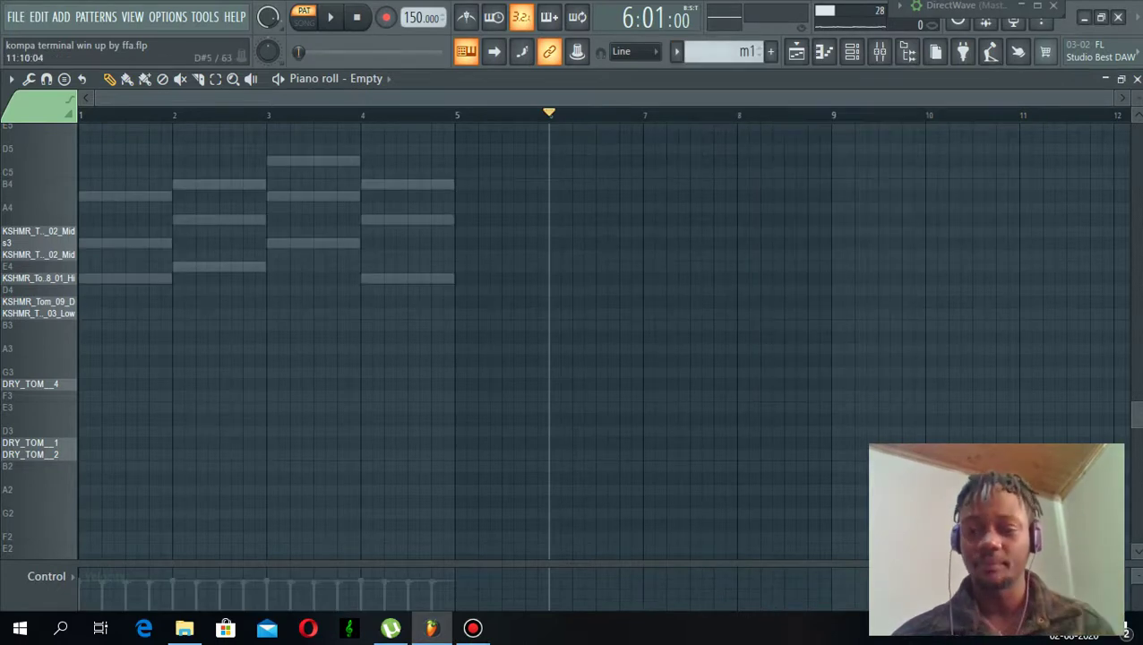
{"action": "scroll", "coordinate": [573, 340], "scroll_direction": "up", "scroll_amount": 5}
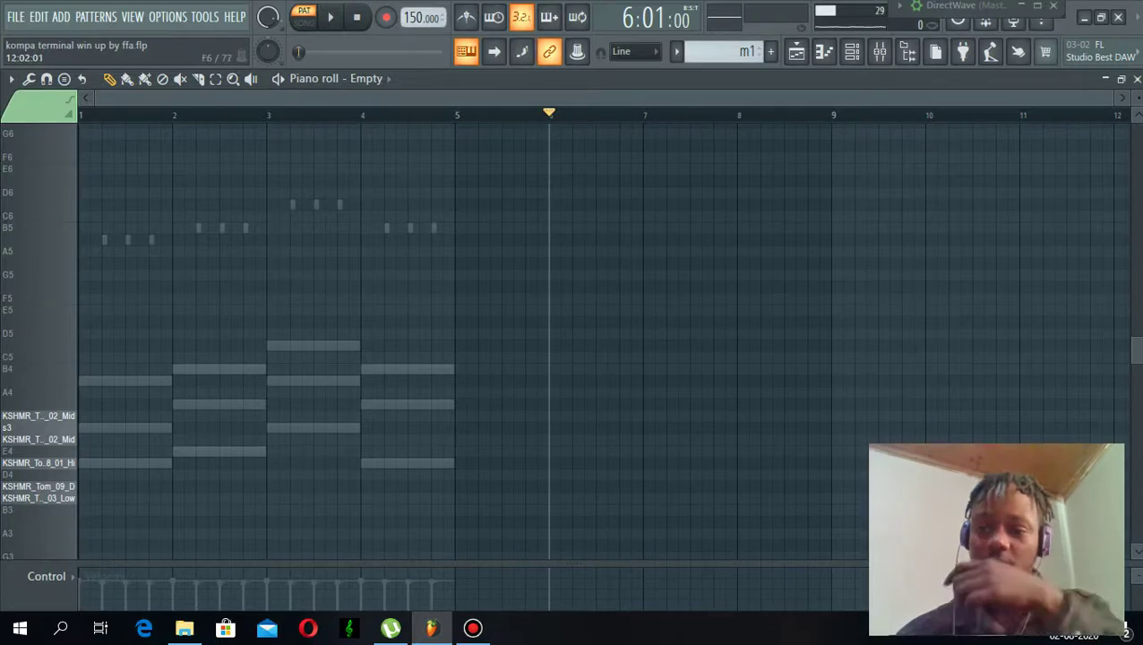
{"action": "left_click", "coordinate": [1135, 79]}
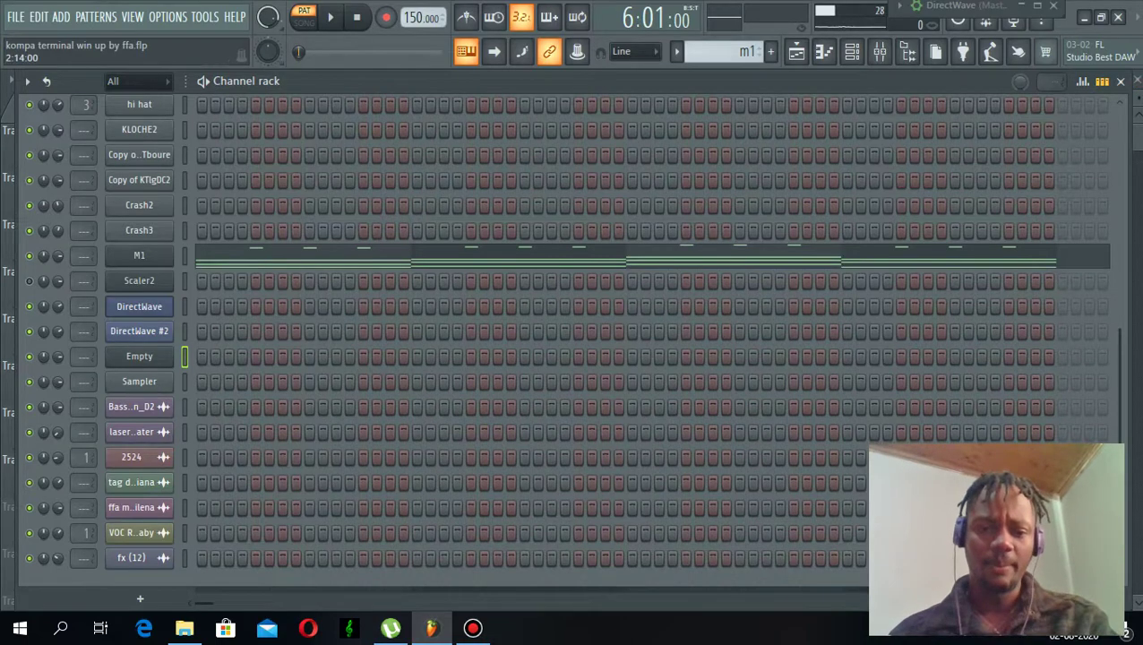
{"action": "key", "text": "F7"}
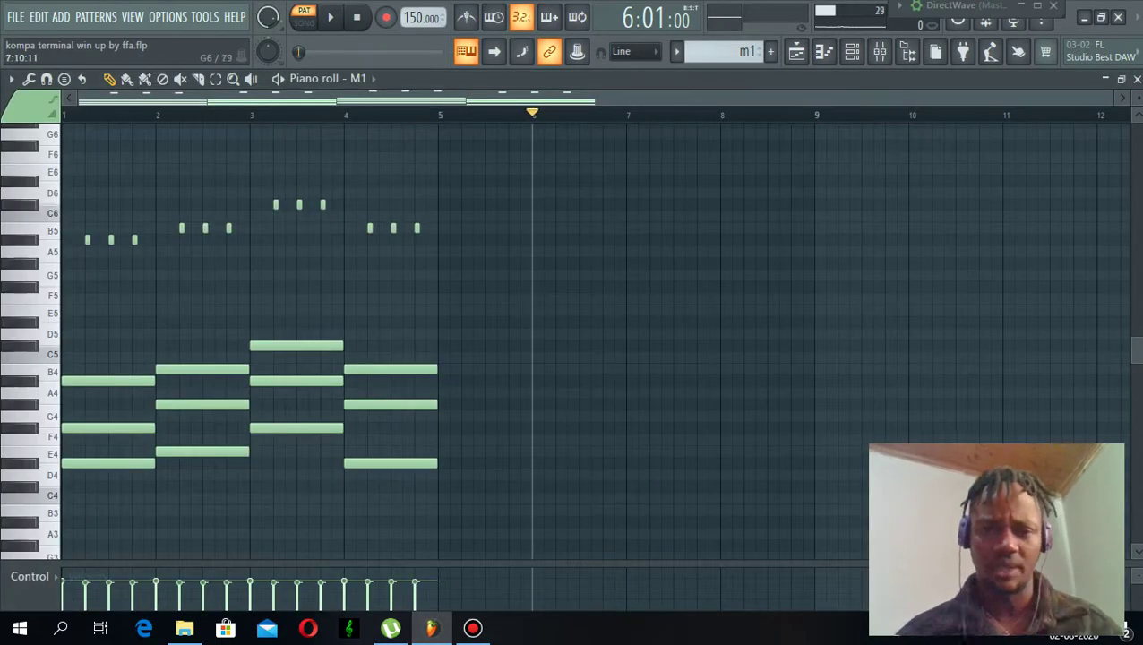
Play the M1 chords together with the short upper notes, starting from bar 1.
{"action": "key", "text": "space"}
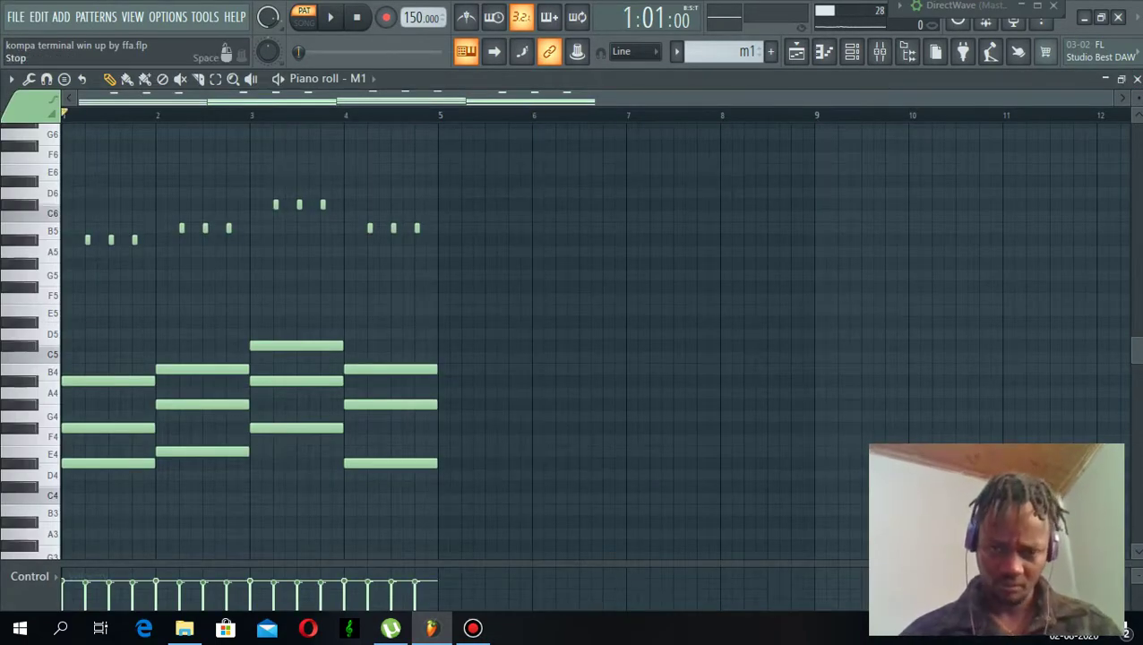
{"action": "key", "text": "space"}
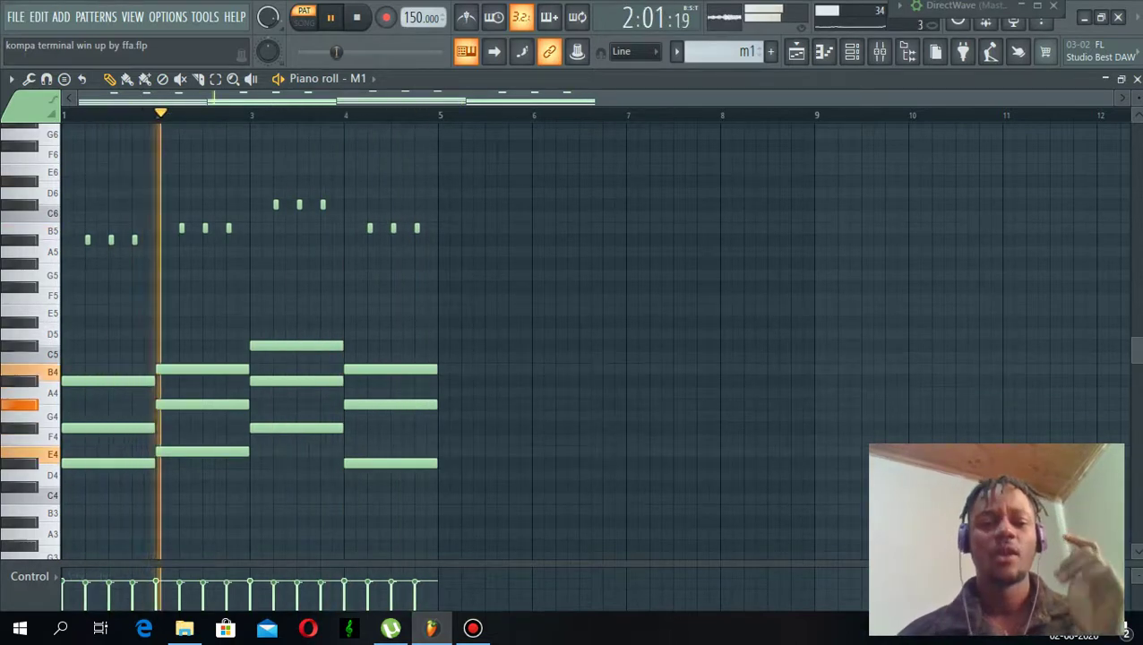
{"action": "key", "text": "space"}
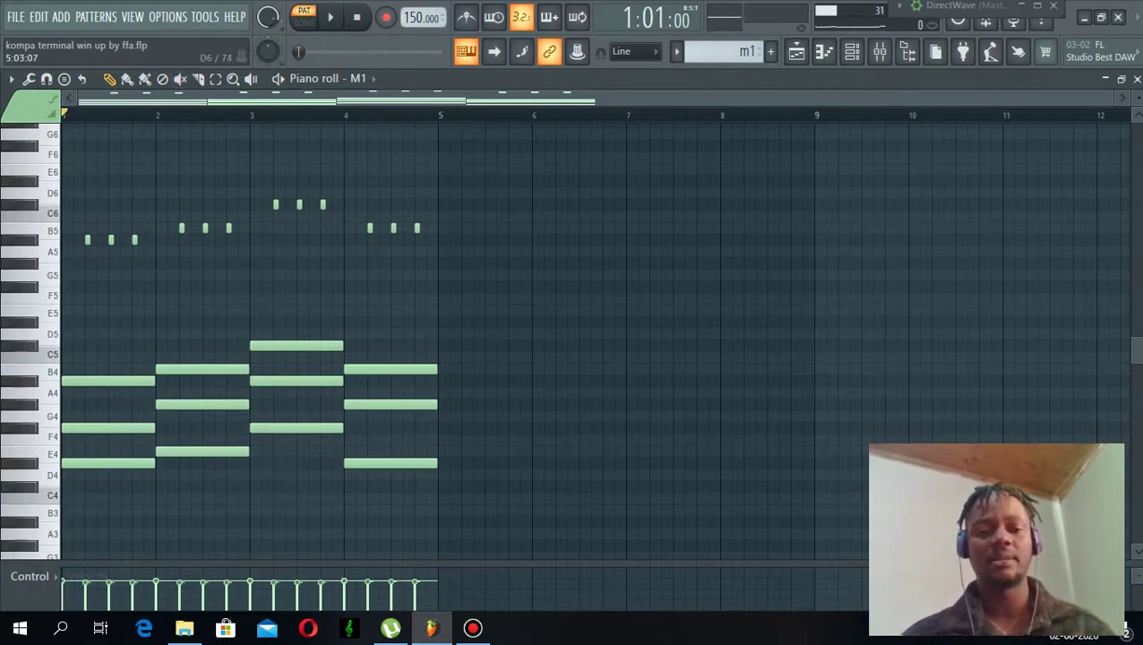
Remove the short upper notes in bars 1 to 4 and play the sustained M1 chords alone.
{"action": "left_click_drag", "start_coordinate": [484, 153], "coordinate": [63, 288]}
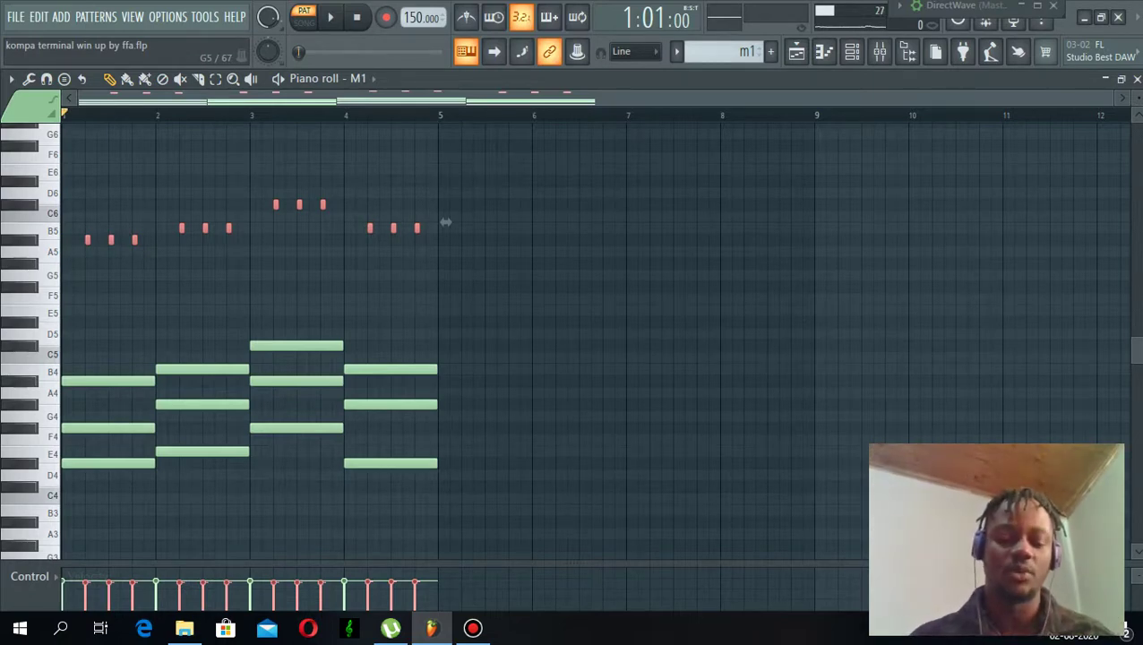
{"action": "key", "text": "Delete"}
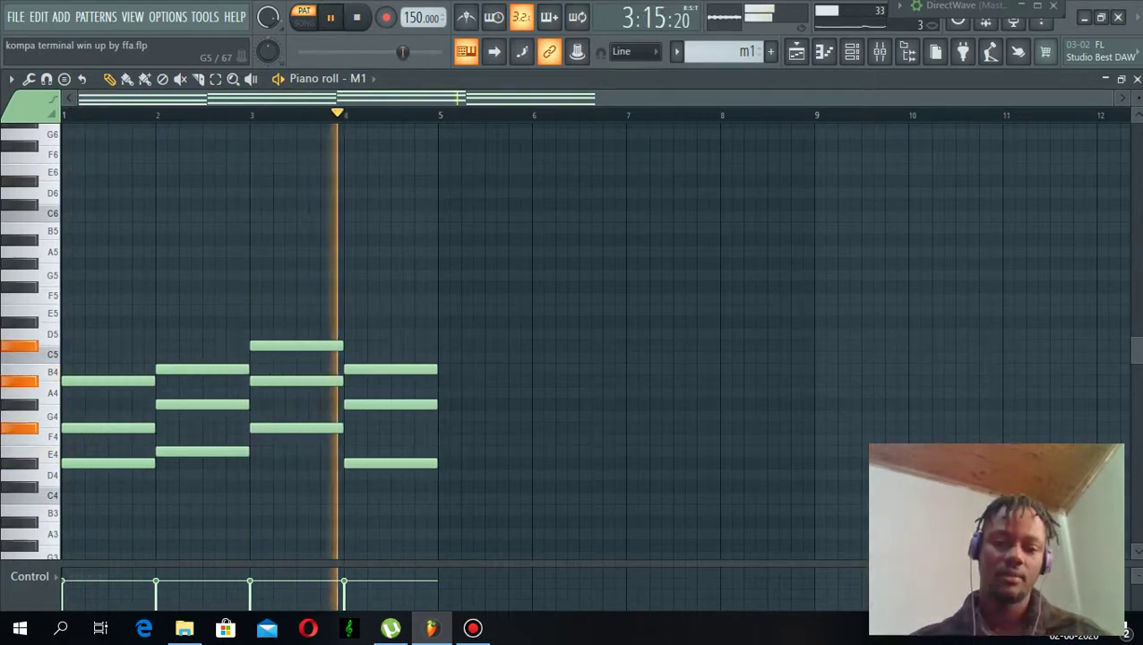
{"action": "key", "text": "space"}
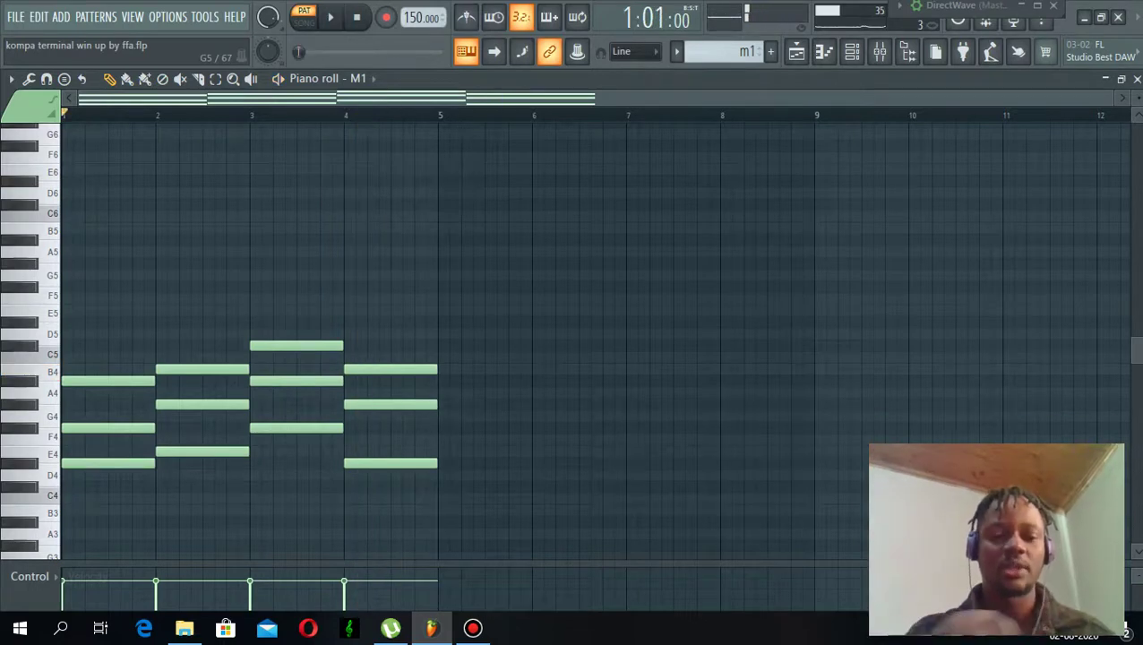
Restore the short upper notes above the M1 chords and play the full pattern.
{"action": "key", "text": "ctrl+v"}
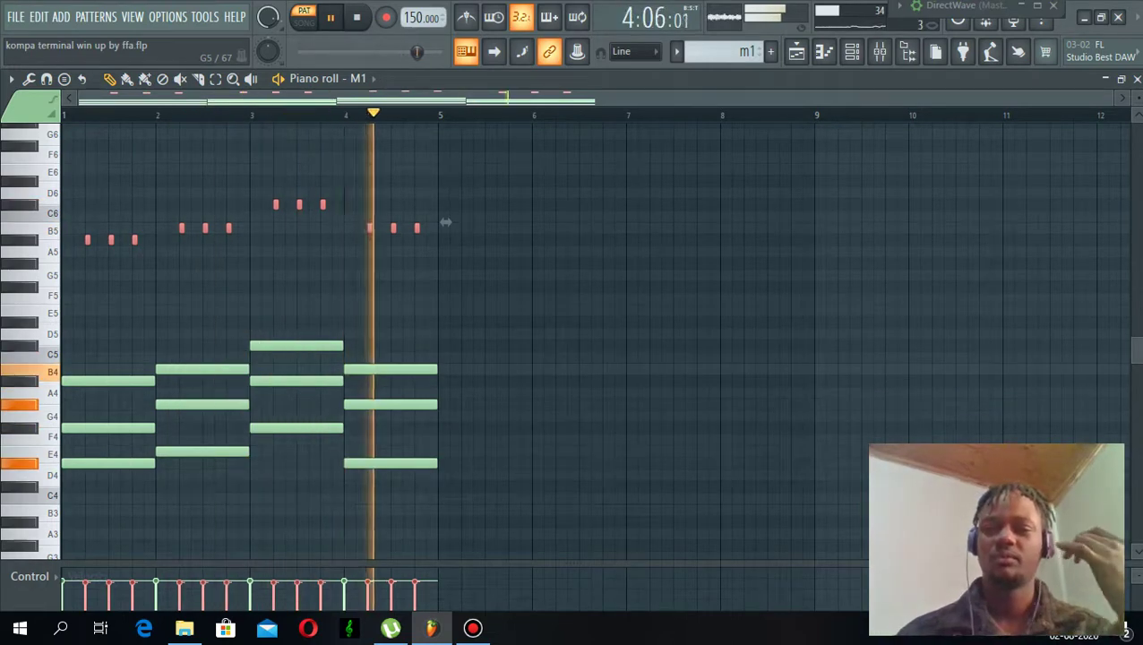
{"action": "key", "text": "space"}
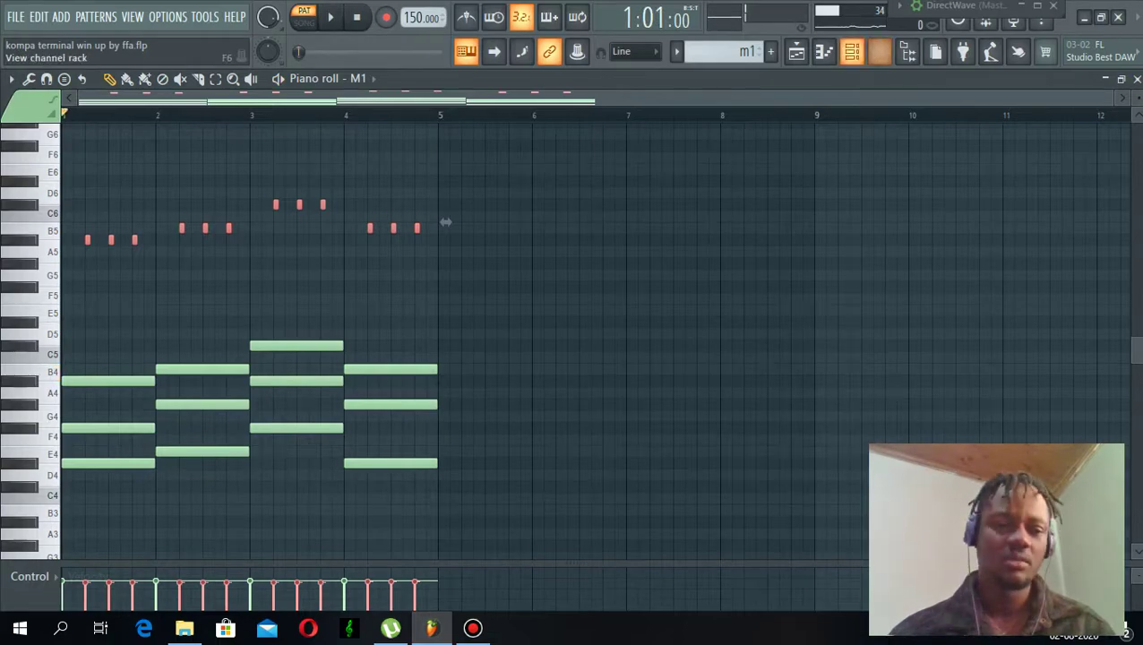
Inspect the M1 instrument's New Age combi settings from the channel rack, and check the list of patterns.
{"action": "left_click", "coordinate": [878, 51]}
{"action": "left_click", "coordinate": [138, 255]}
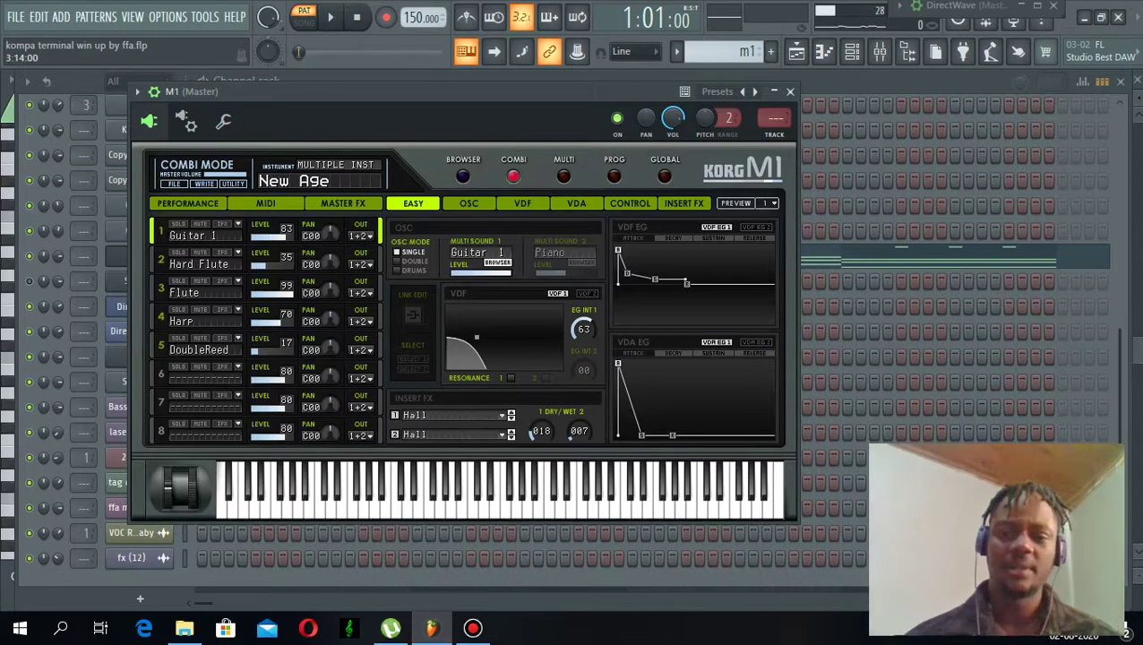
{"action": "left_click", "coordinate": [790, 91]}
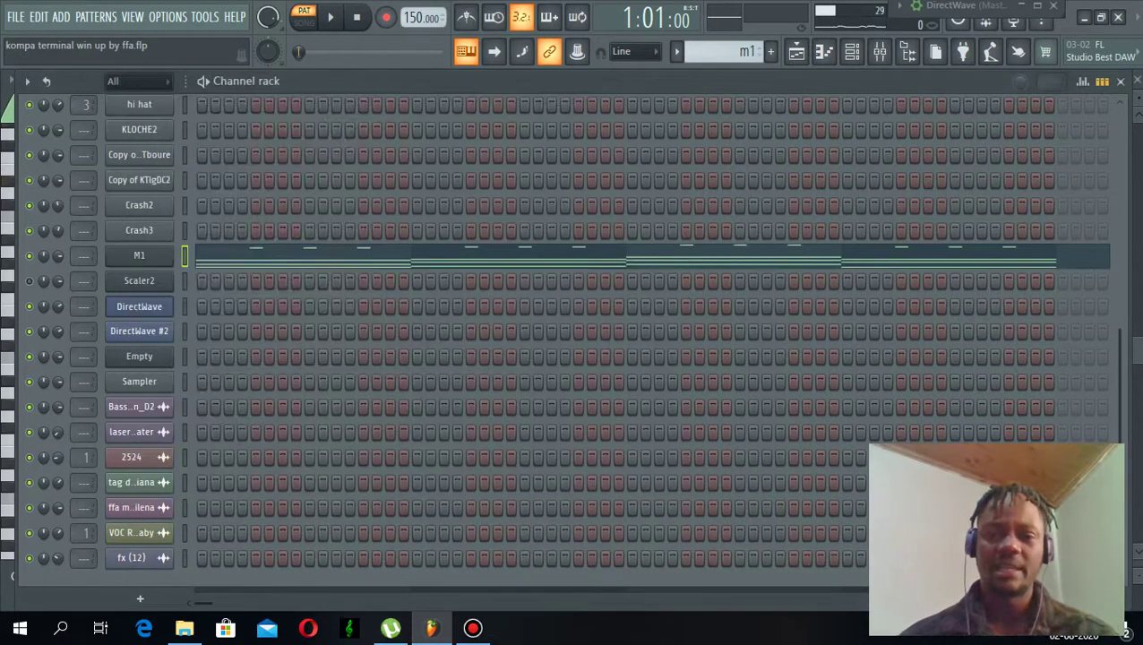
{"action": "left_click", "coordinate": [676, 51]}
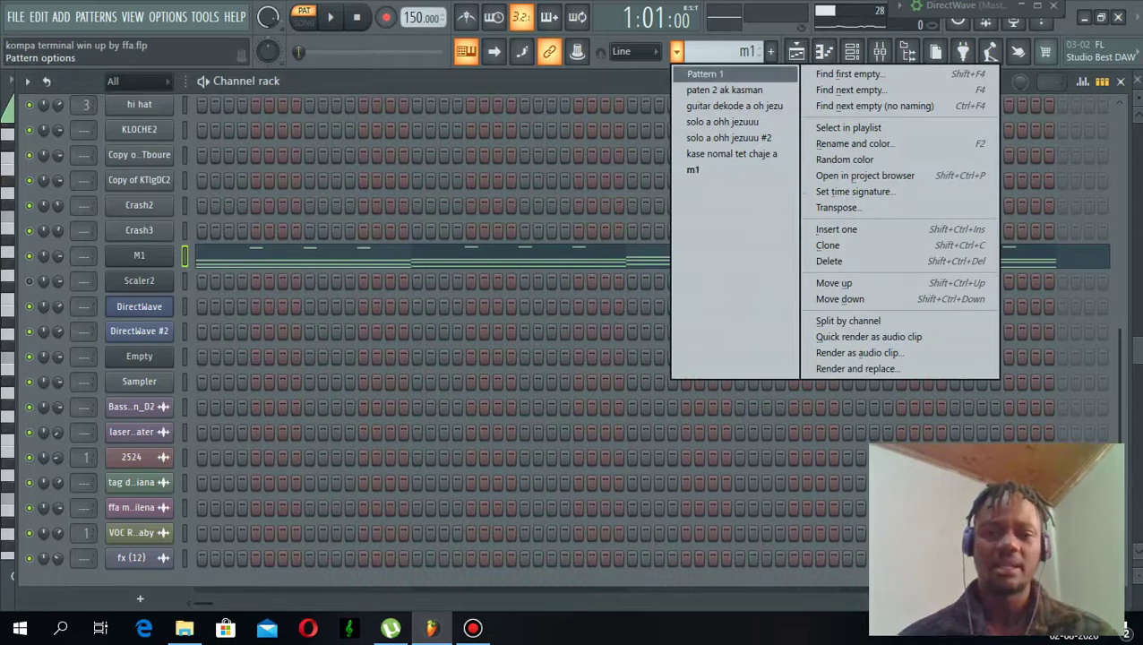
{"action": "key", "text": "Escape"}
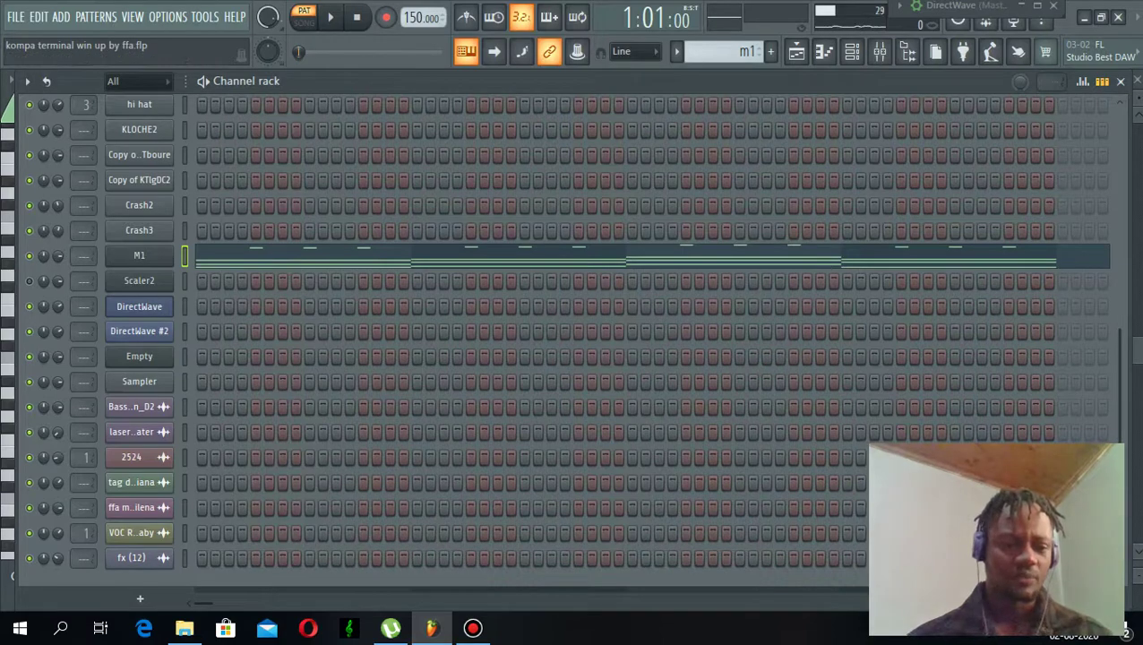
Review the BassDown_D2 and laser across water audio clips in the channel rack one after the other.
{"action": "left_click", "coordinate": [134, 407]}
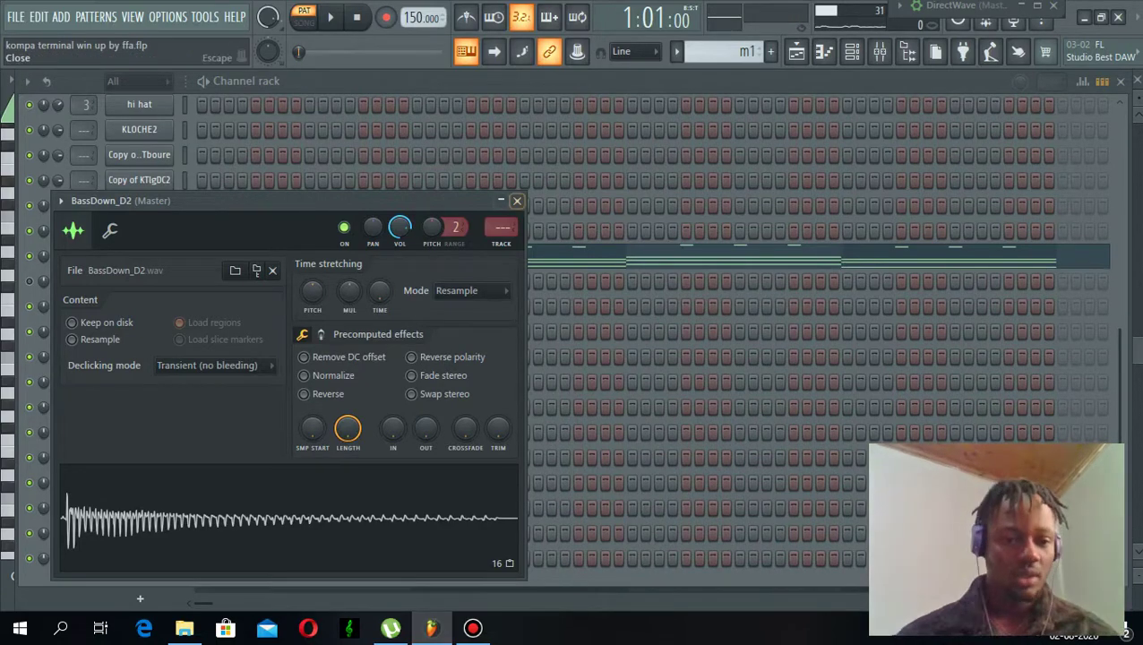
{"action": "left_click", "coordinate": [516, 201]}
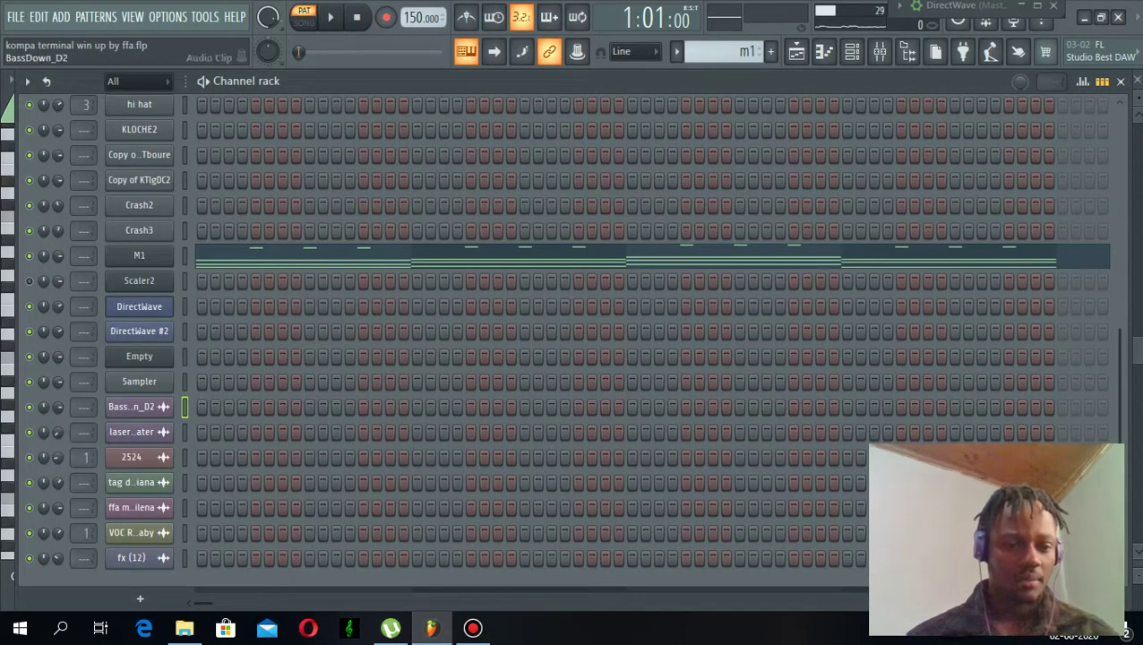
{"action": "left_click", "coordinate": [131, 432]}
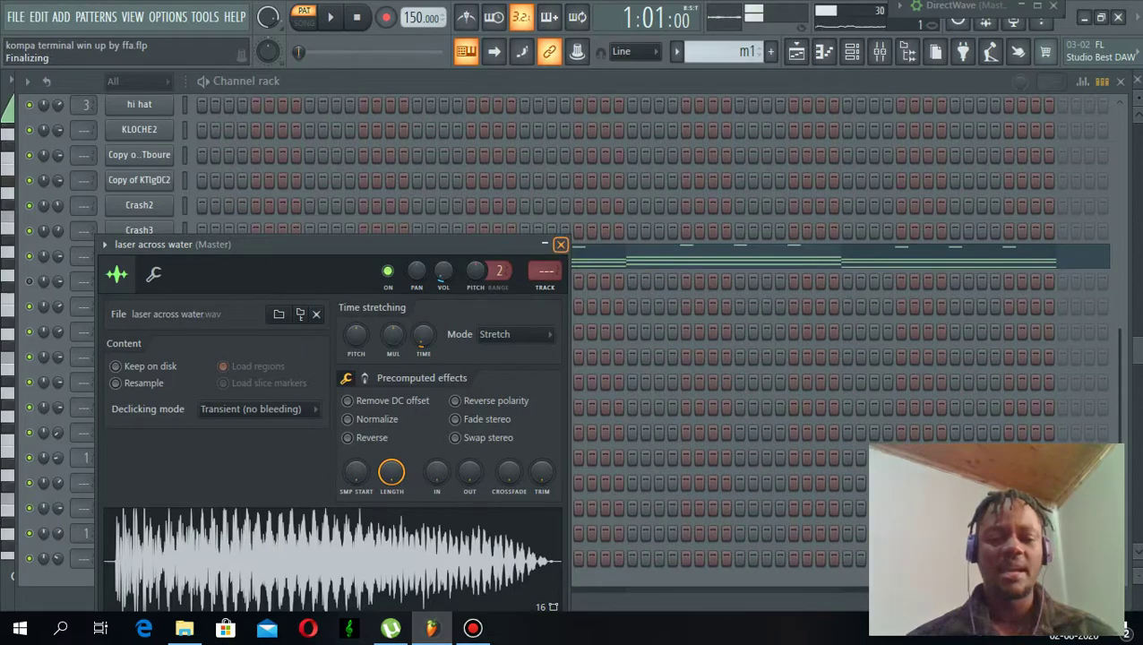
{"action": "left_click", "coordinate": [561, 245]}
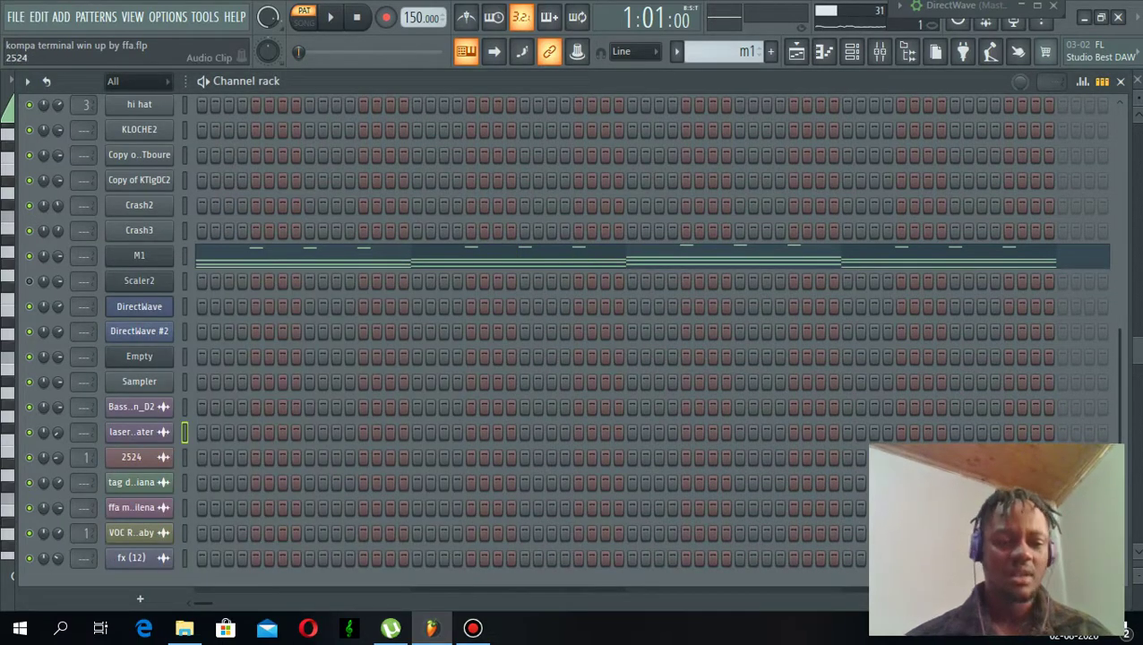
Compare the 2524 audio clip with Fruity Reeverb 2 on mixer Insert 1 switched off and back on.
{"action": "left_click", "coordinate": [130, 456]}
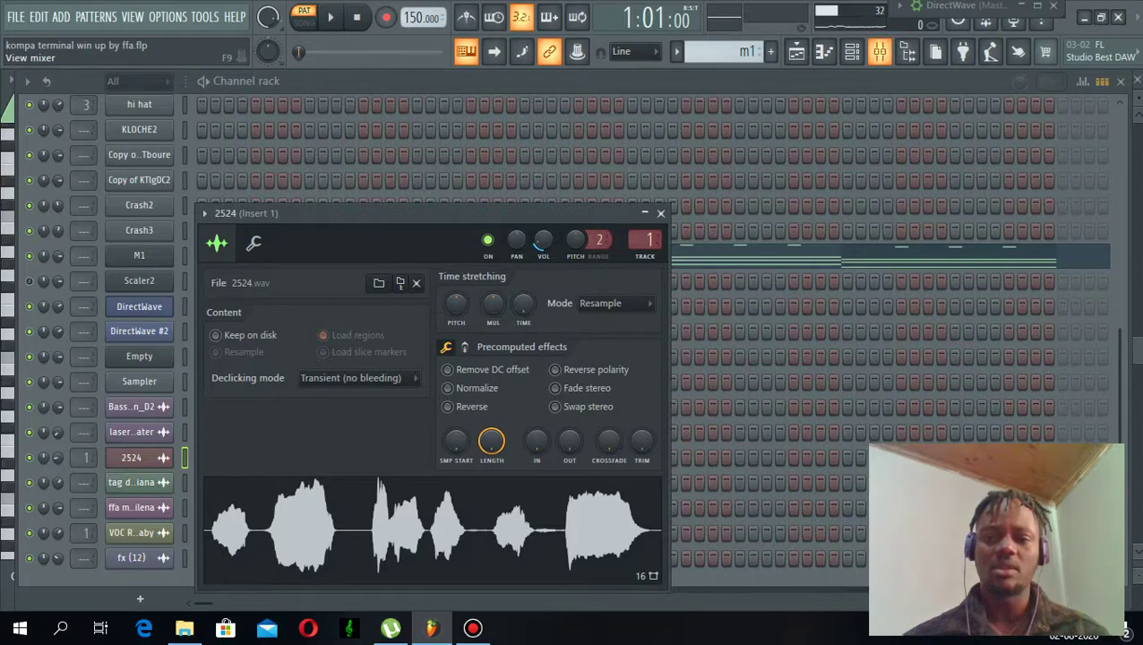
{"action": "left_click", "coordinate": [879, 51]}
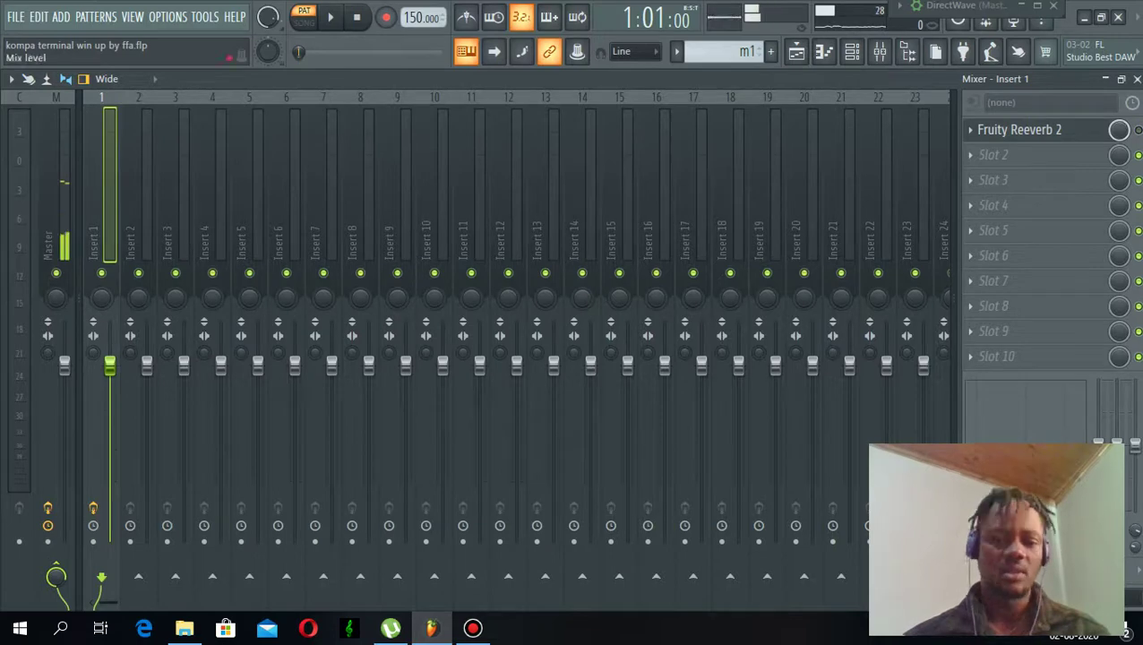
{"action": "left_click", "coordinate": [851, 52]}
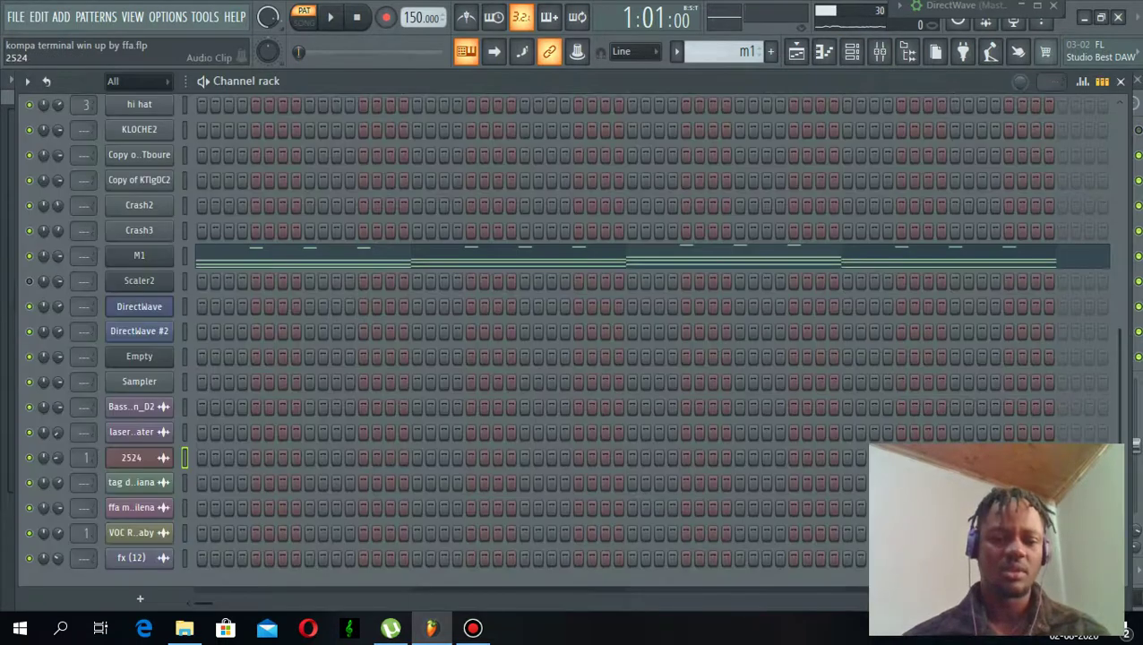
{"action": "left_click", "coordinate": [132, 457]}
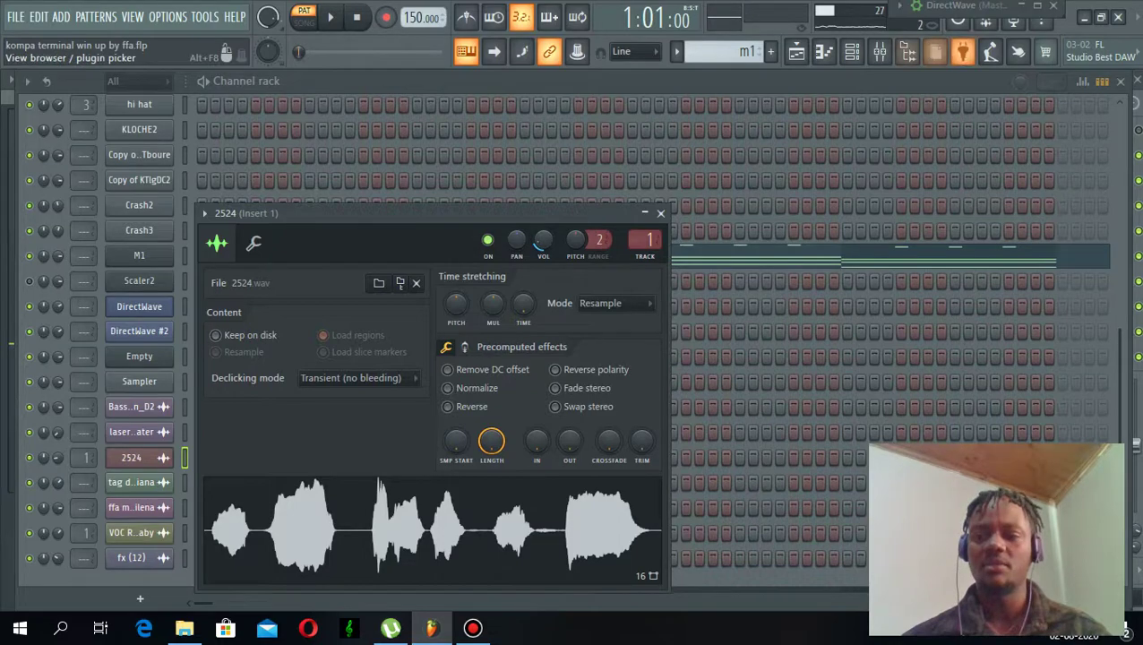
{"action": "left_click", "coordinate": [907, 51]}
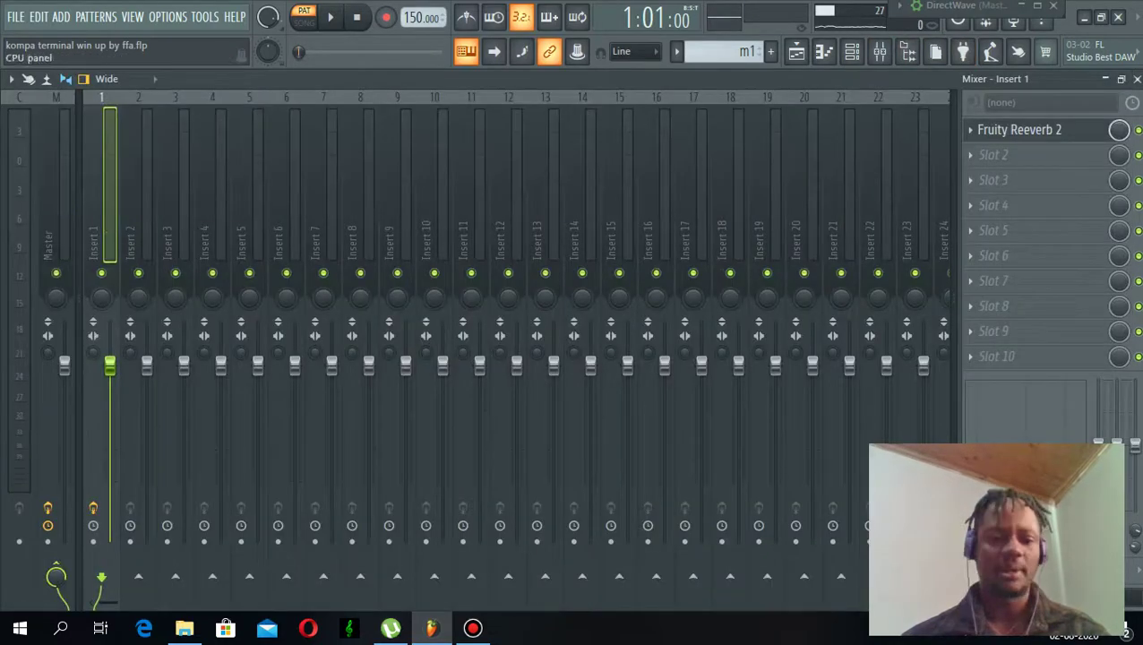
Play the 2524 audio clip once more with Fruity Reeverb 2 enabled and close its settings.
{"action": "left_click", "coordinate": [851, 51]}
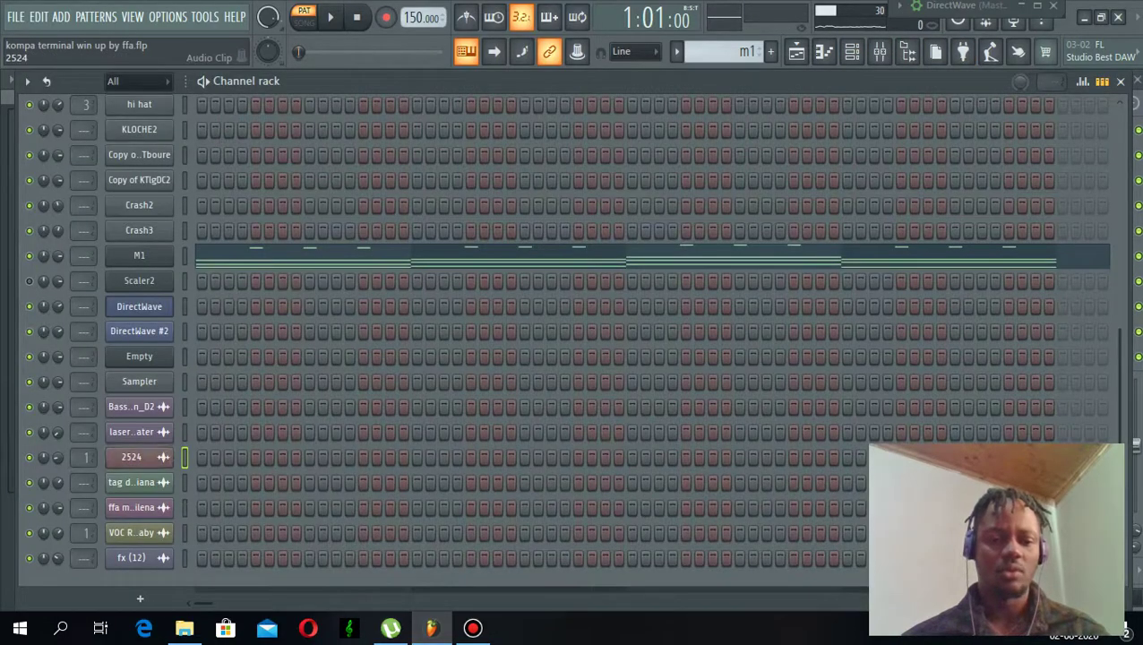
{"action": "left_click", "coordinate": [131, 456]}
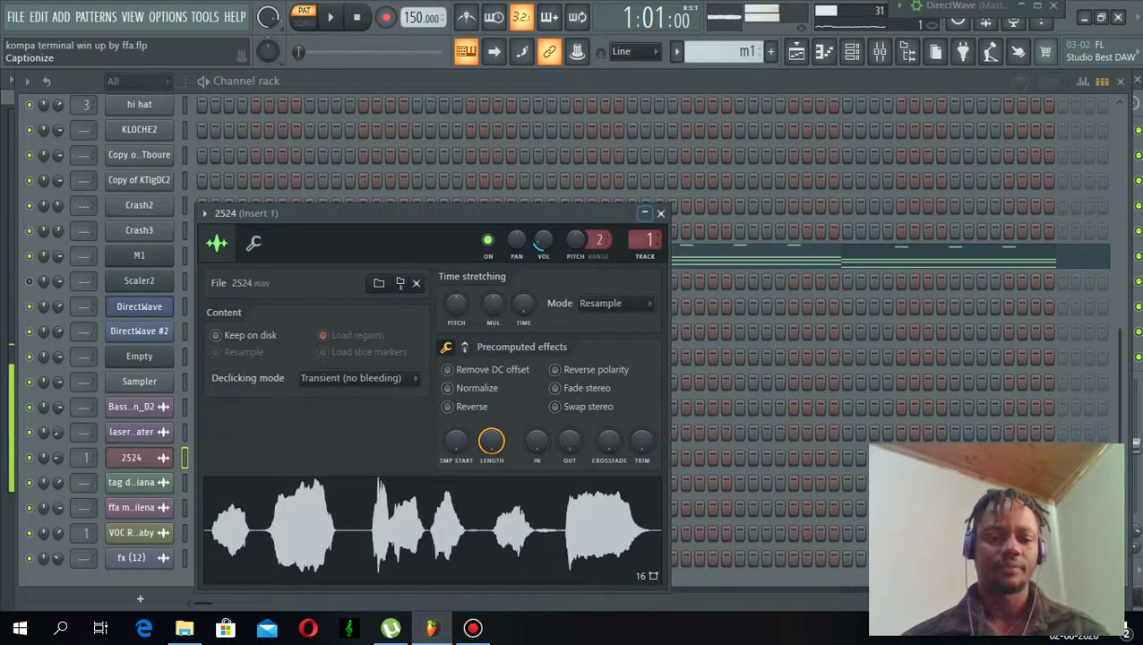
{"action": "left_click", "coordinate": [660, 213]}
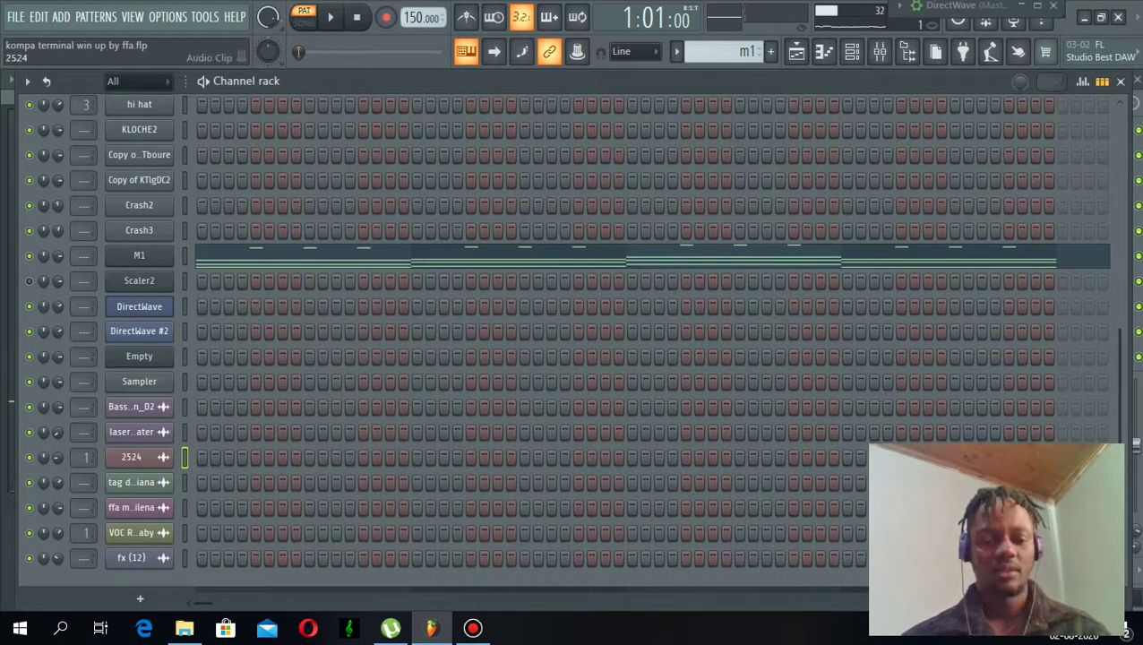
Review the tag dabo$$ and ffa music telf factory tag audio clips in the channel rack, playing each one.
{"action": "left_click", "coordinate": [131, 481]}
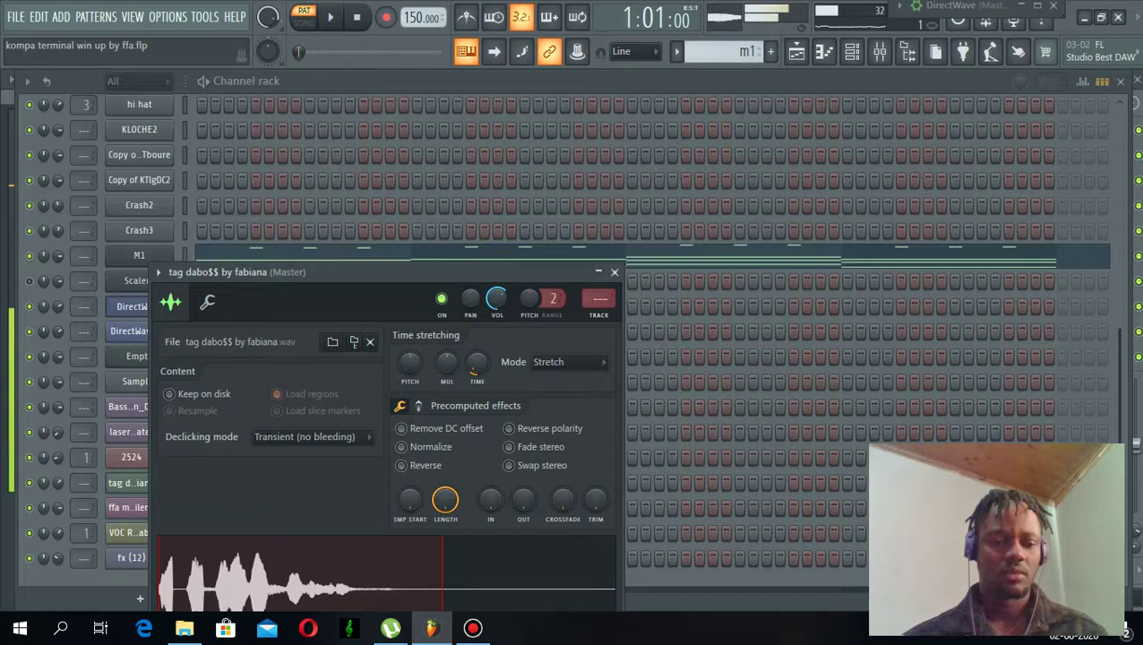
{"action": "left_click", "coordinate": [131, 482]}
{"action": "left_click", "coordinate": [131, 508]}
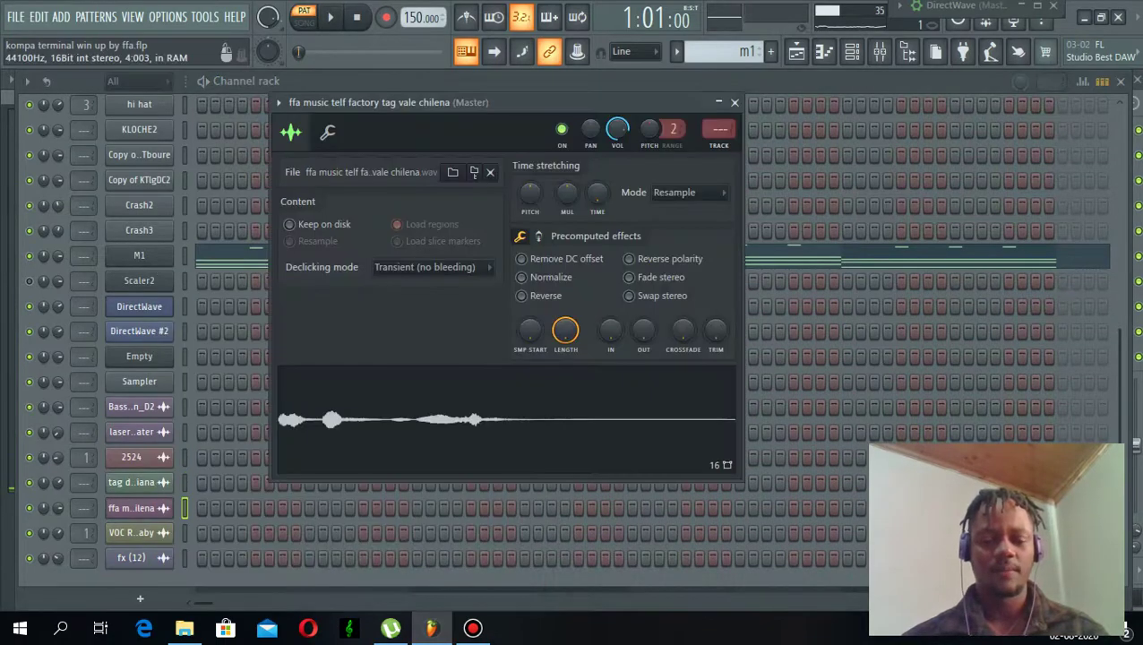
{"action": "left_click", "coordinate": [403, 420]}
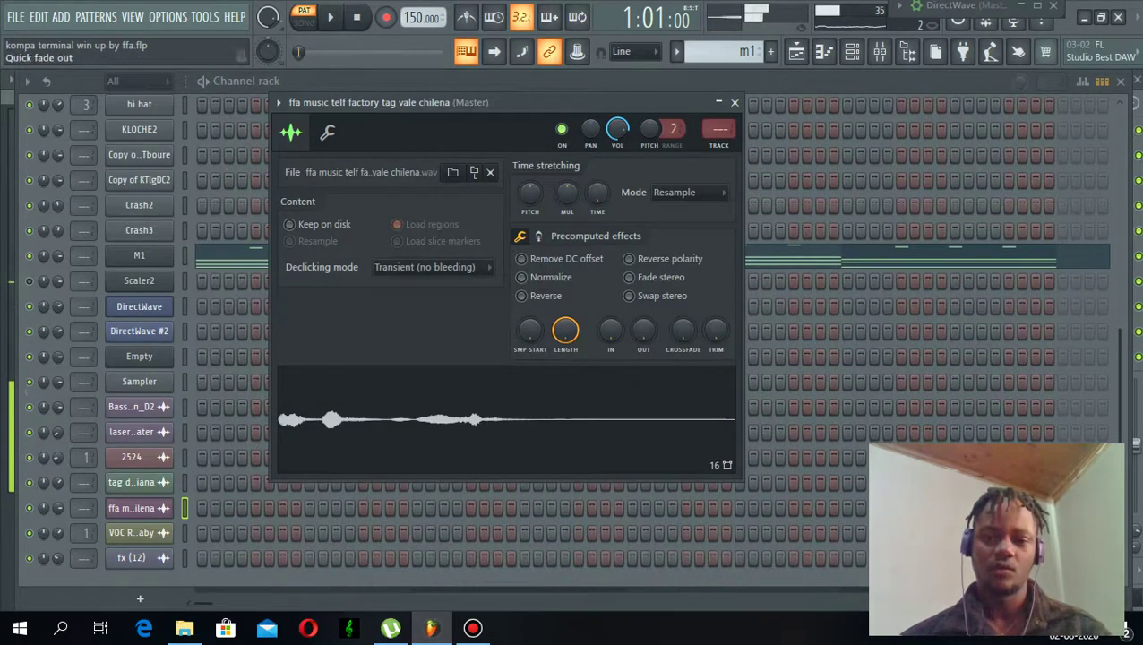
{"action": "left_click", "coordinate": [735, 103]}
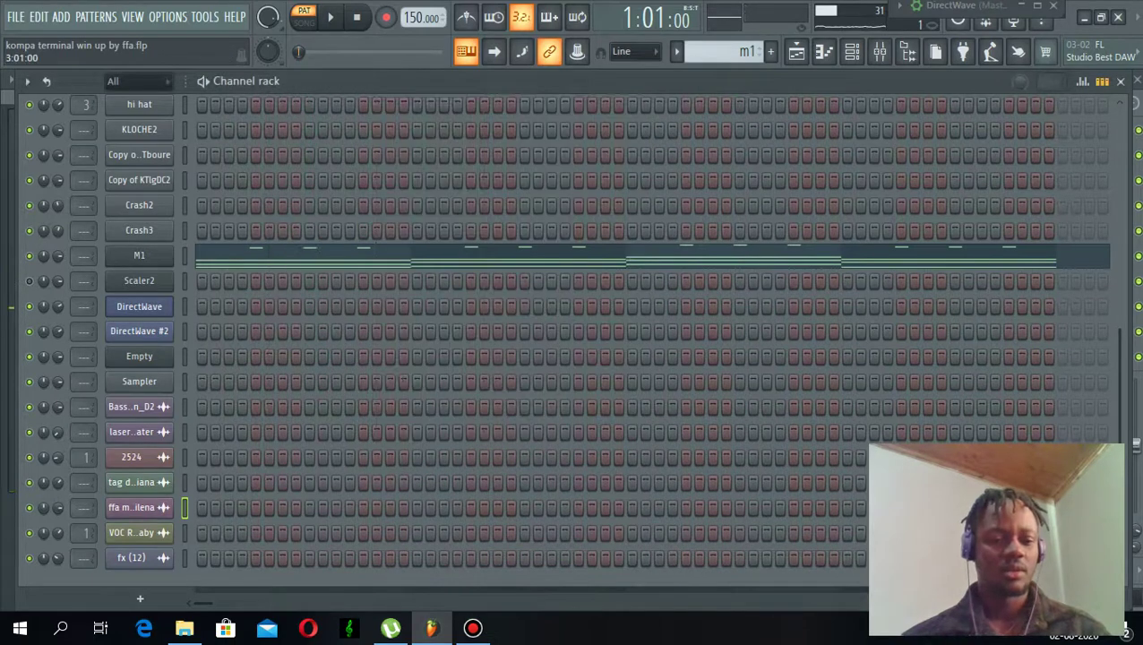
Inspect the VOC Rock Me Baby audio clip and play its placement on Track 4 around bar 24 of the playlist.
{"action": "left_click", "coordinate": [131, 532]}
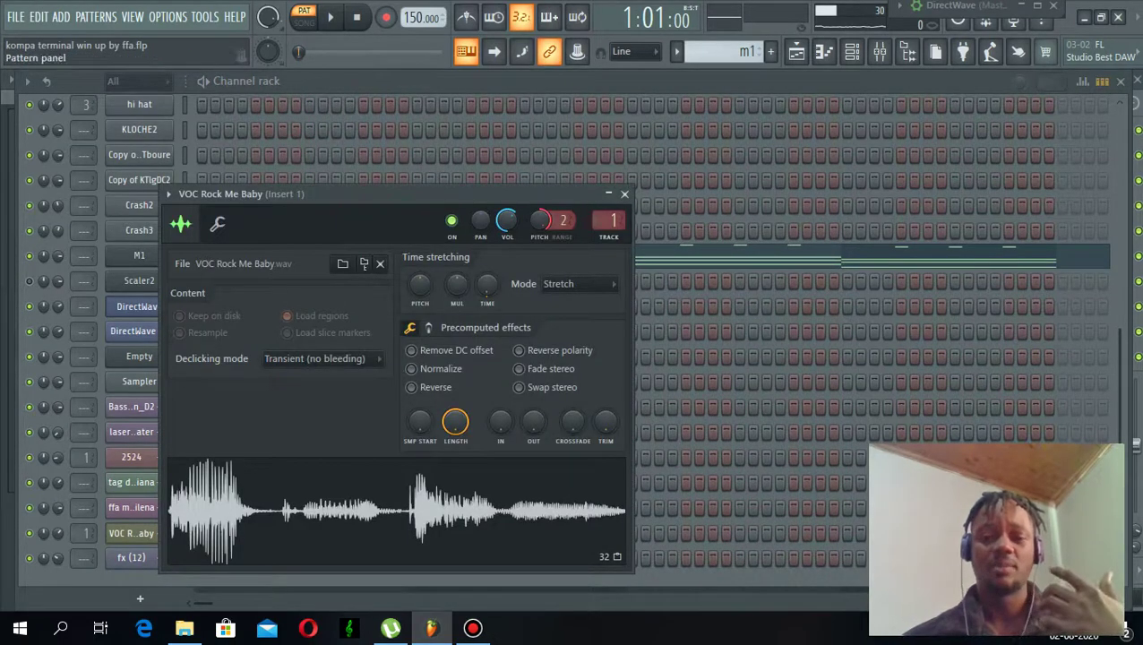
{"action": "left_click", "coordinate": [795, 51]}
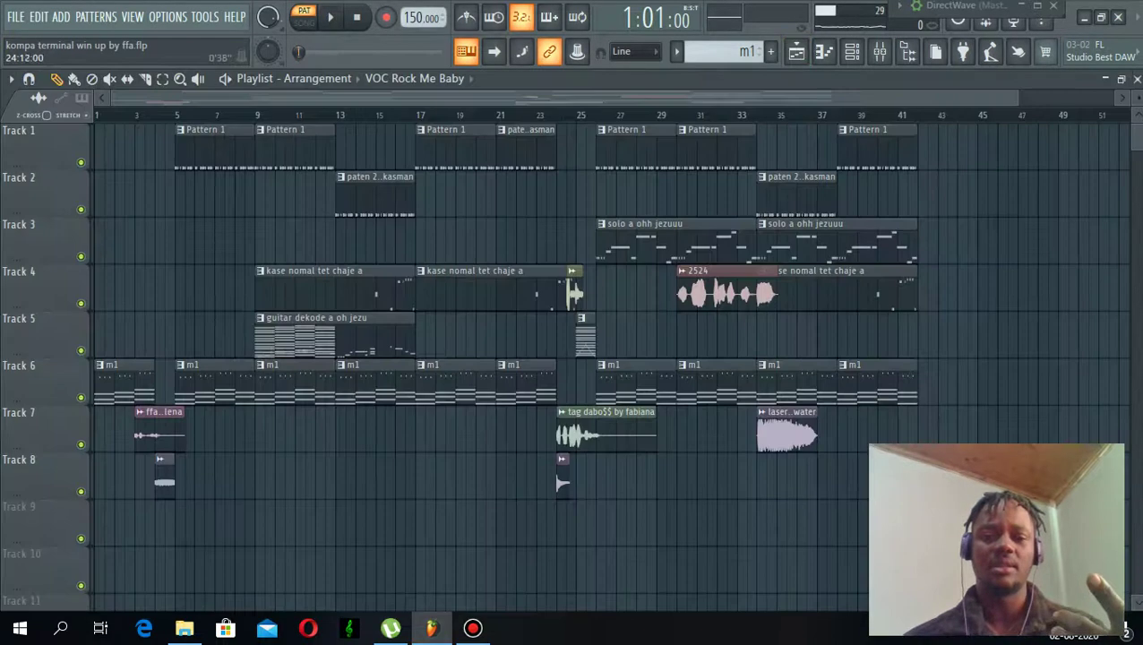
{"action": "left_click", "coordinate": [575, 114]}
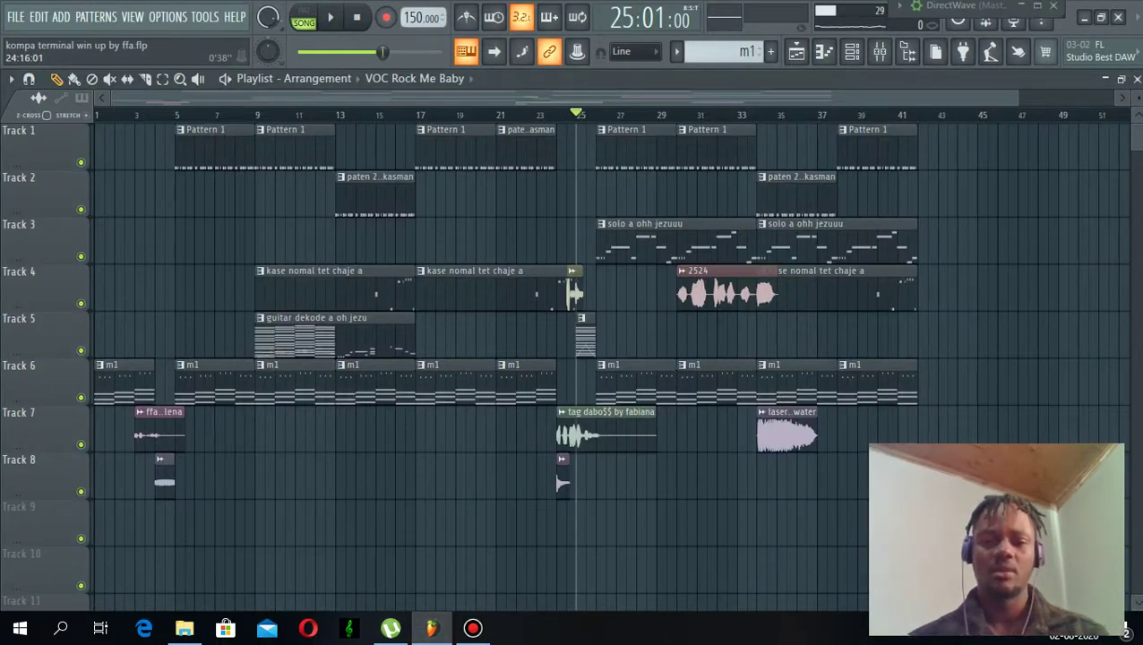
{"action": "key", "text": "space"}
{"action": "key", "text": "space"}
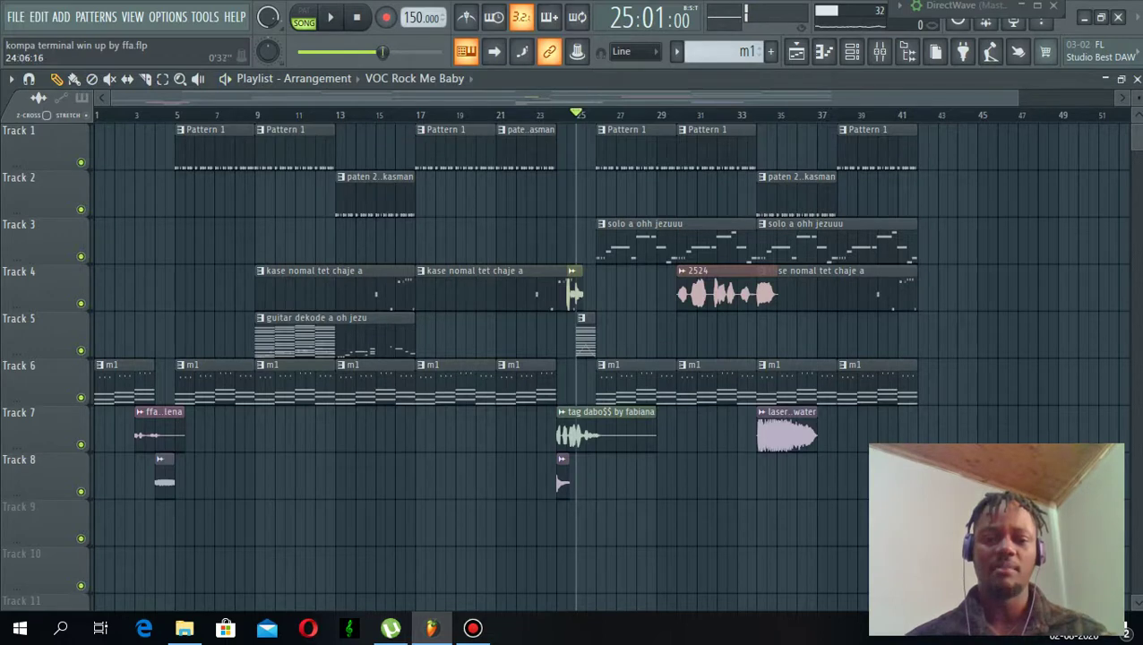
{"action": "key", "text": "space"}
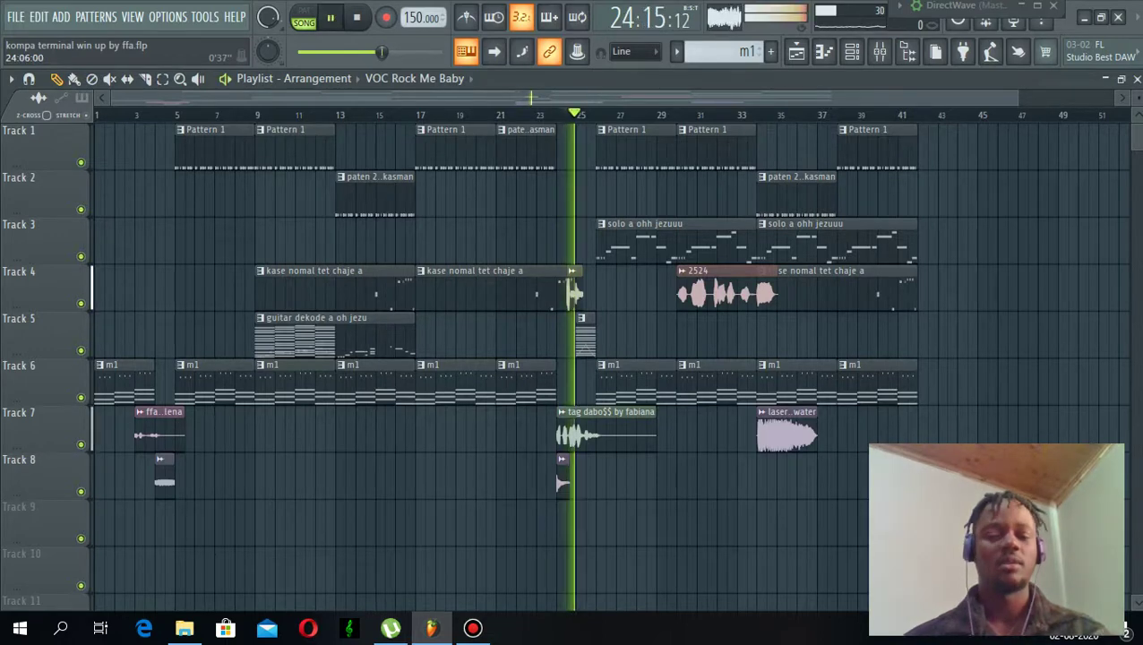
{"action": "key", "text": "space"}
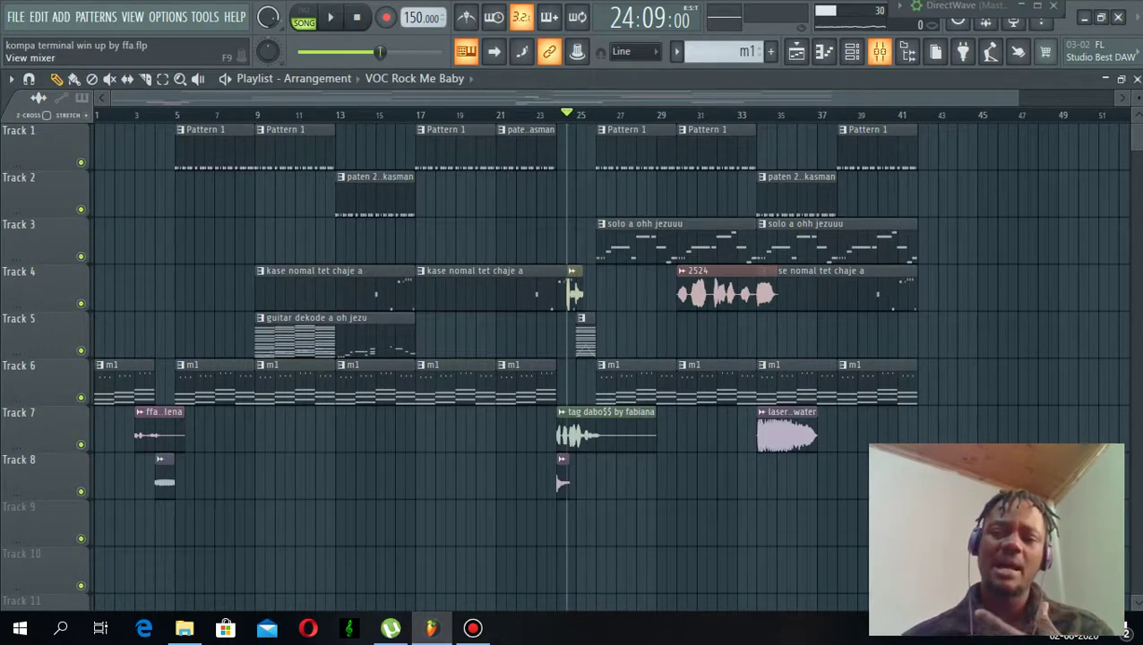
Check the effect on mixer Insert 1 and audition the VOC Rock Me Baby clip from the channel rack.
{"action": "left_click", "coordinate": [879, 51]}
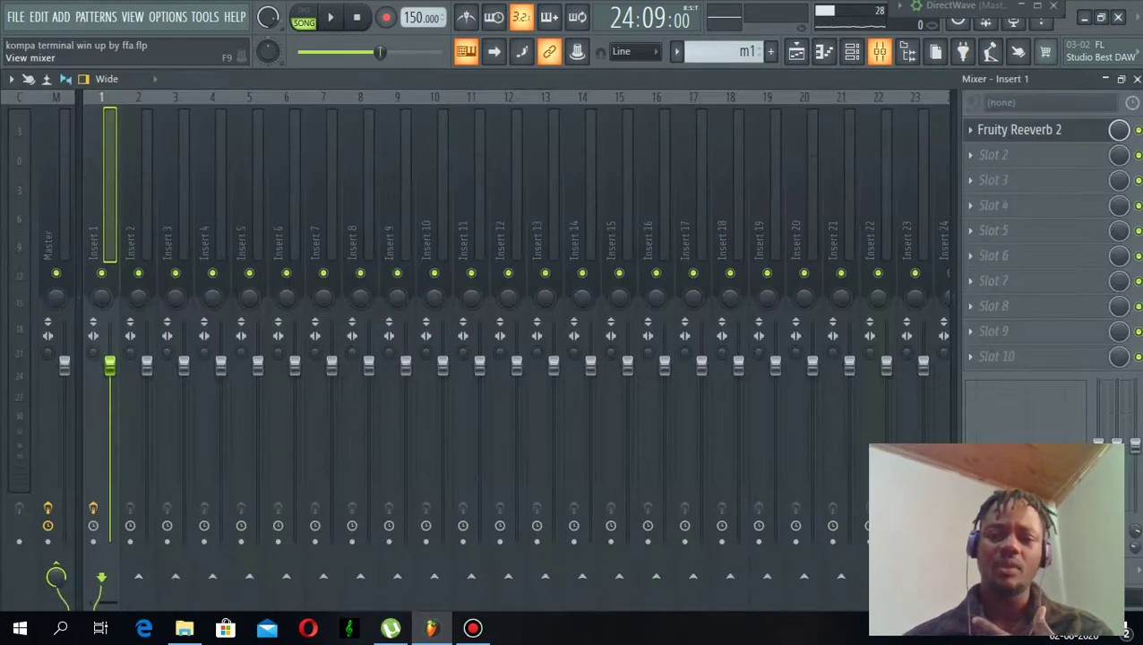
{"action": "key", "text": "F9"}
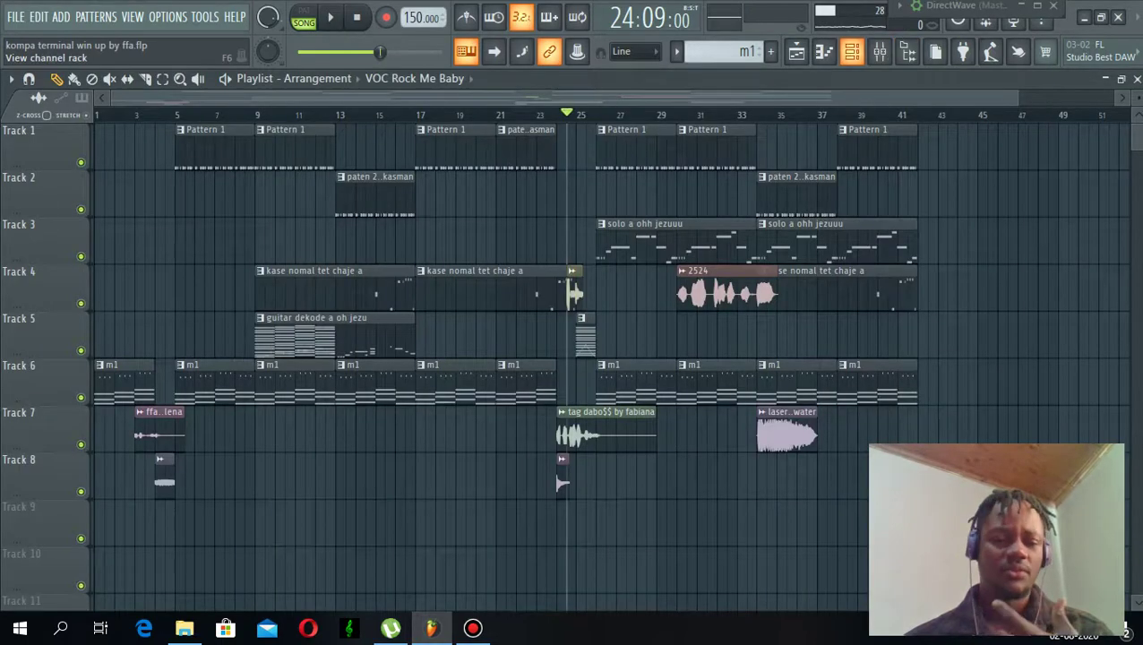
{"action": "left_click", "coordinate": [852, 51]}
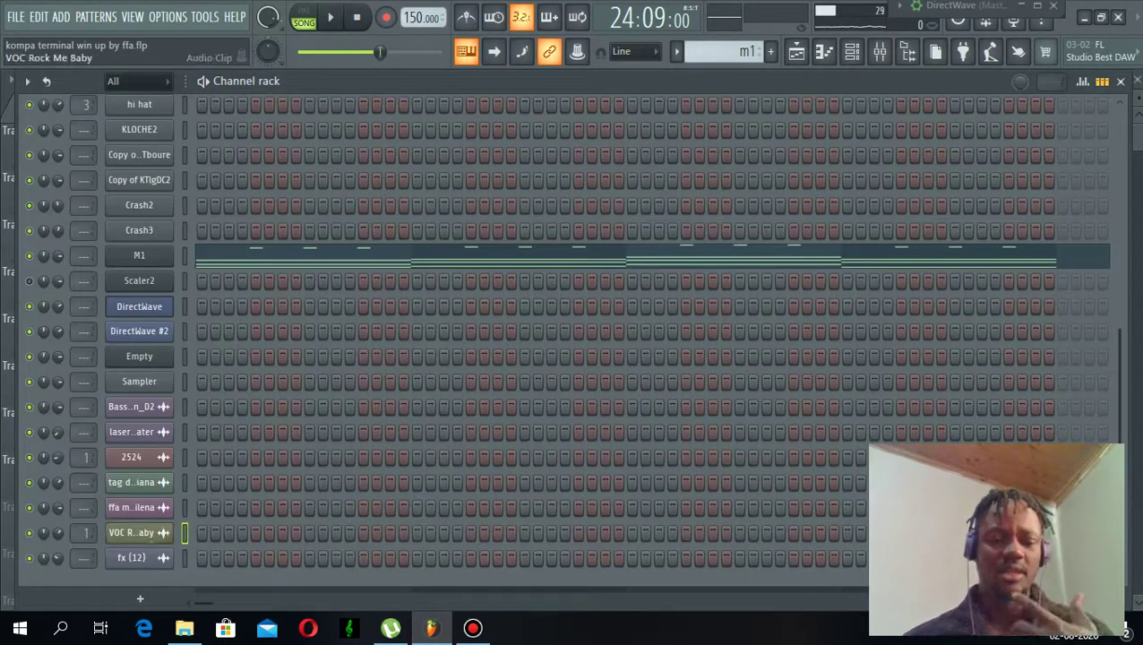
{"action": "left_click", "coordinate": [131, 531]}
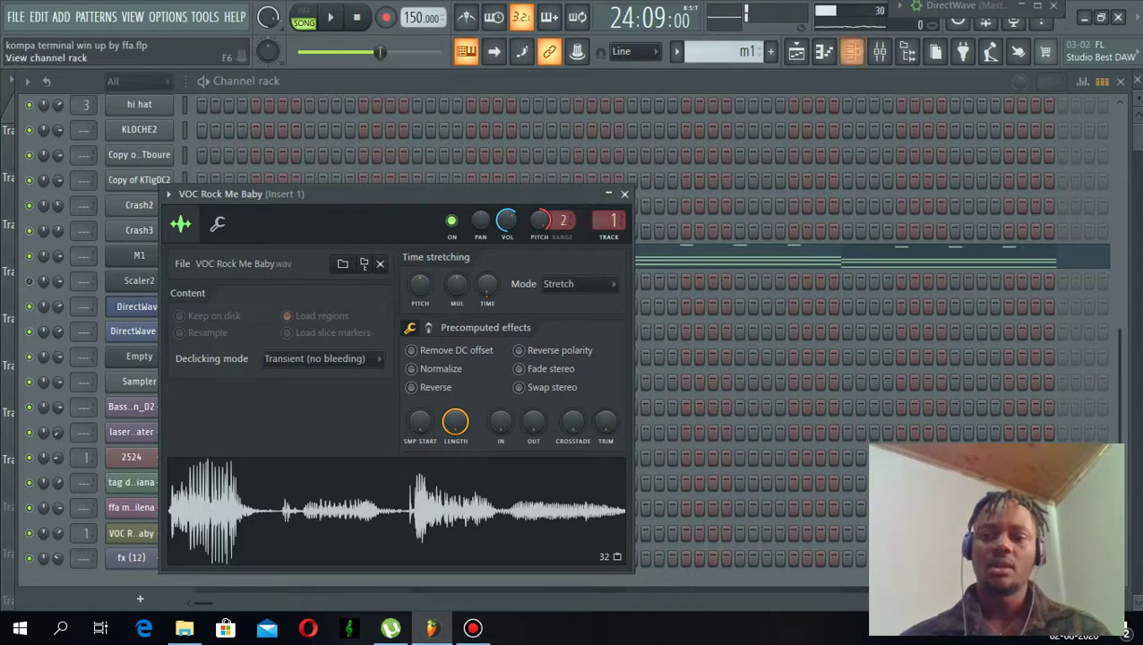
Compare the VOC Rock Me Baby clip with Fruity Reeverb 2 on Insert 1 switched off and back on.
{"action": "left_click", "coordinate": [879, 51]}
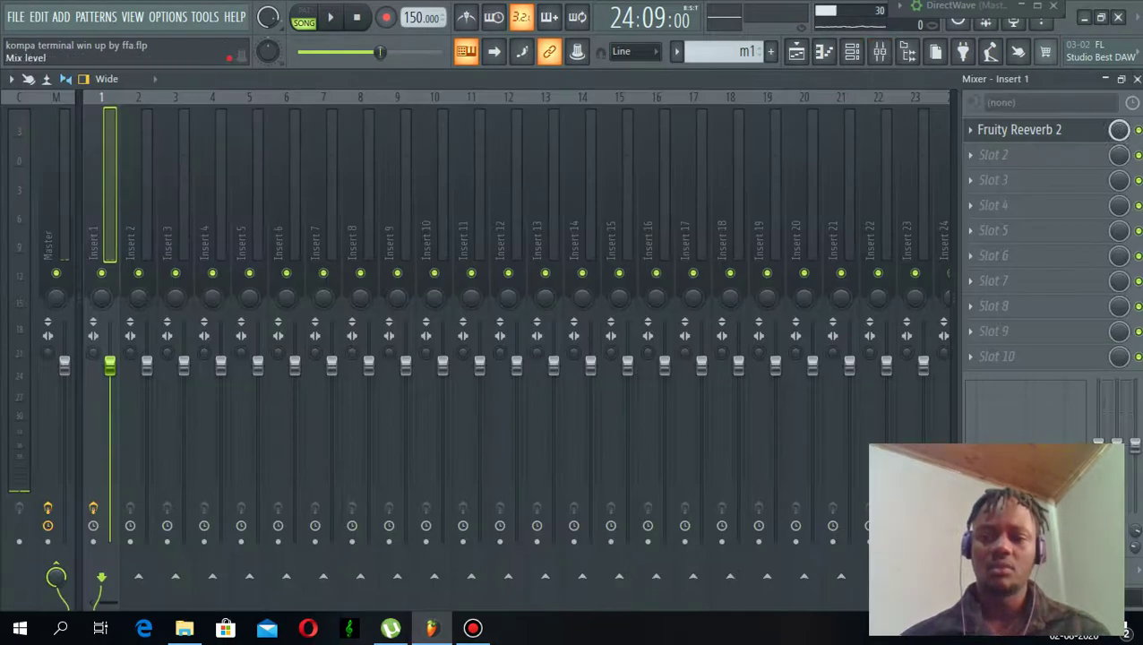
{"action": "left_click", "coordinate": [852, 51]}
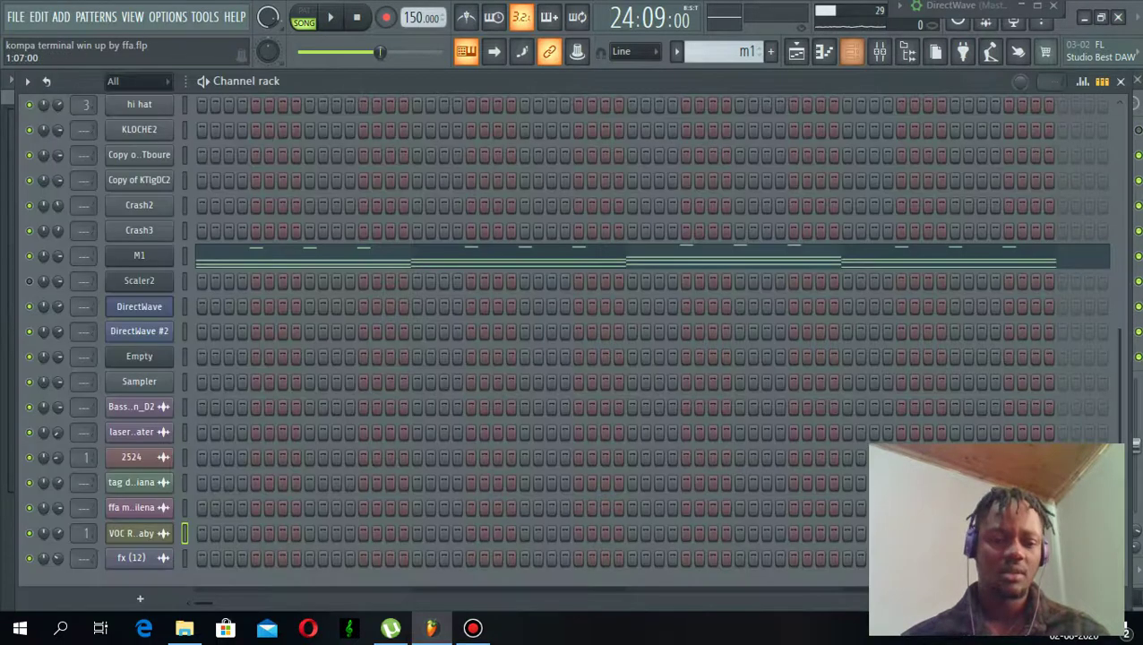
{"action": "left_click", "coordinate": [132, 533]}
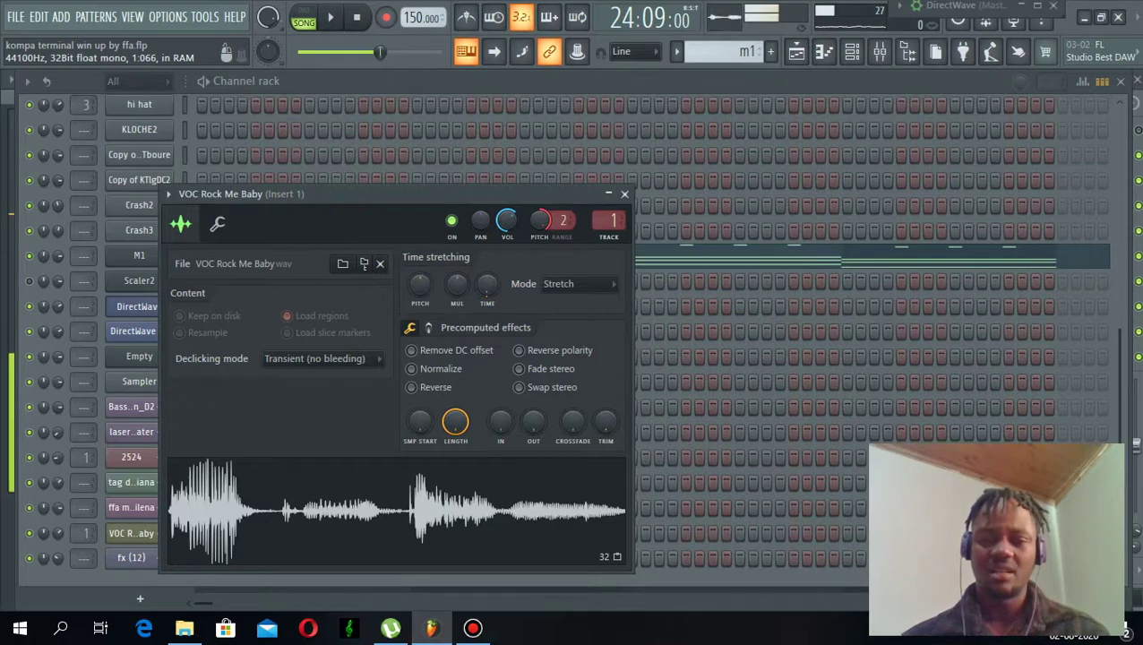
{"action": "left_click", "coordinate": [624, 195]}
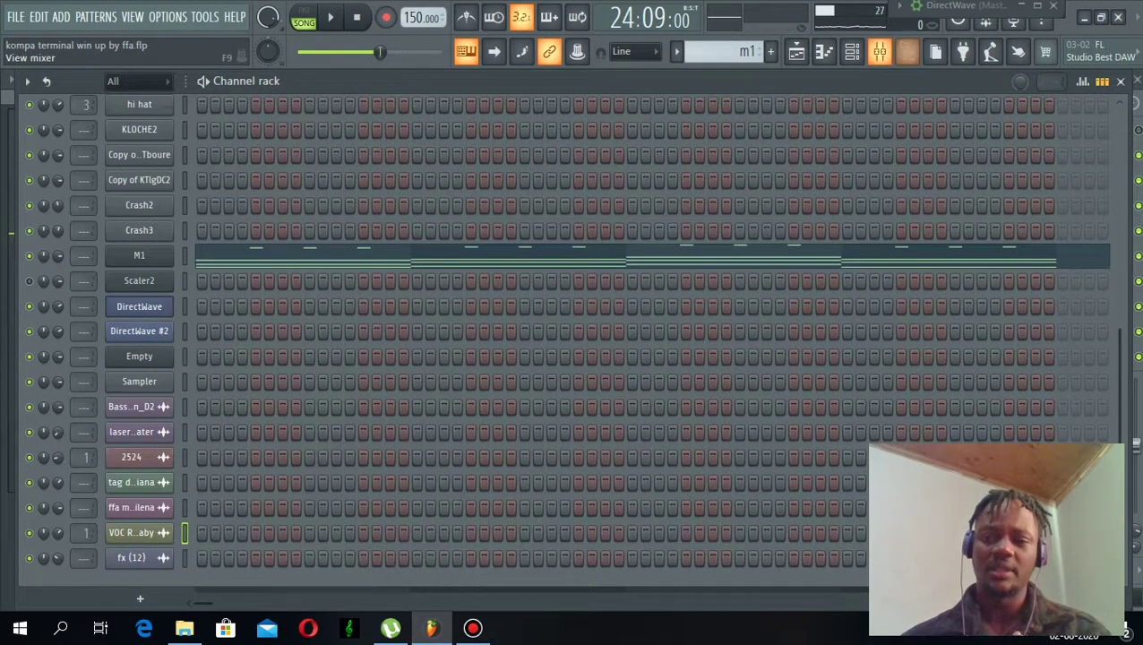
{"action": "left_click", "coordinate": [880, 51]}
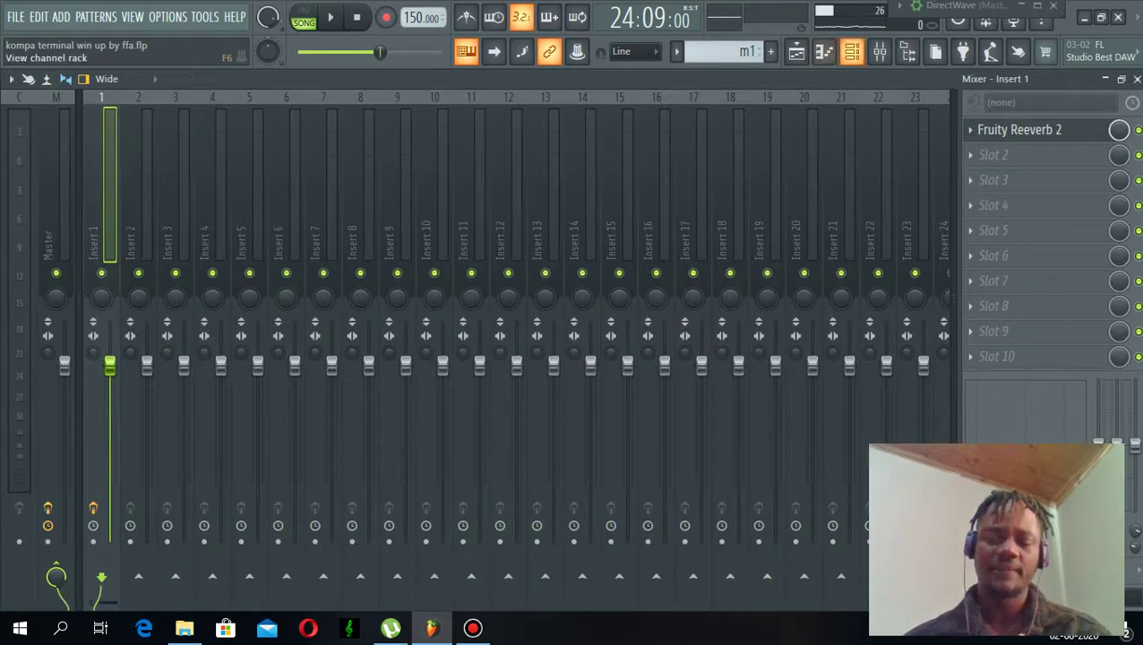
{"action": "left_click", "coordinate": [852, 51]}
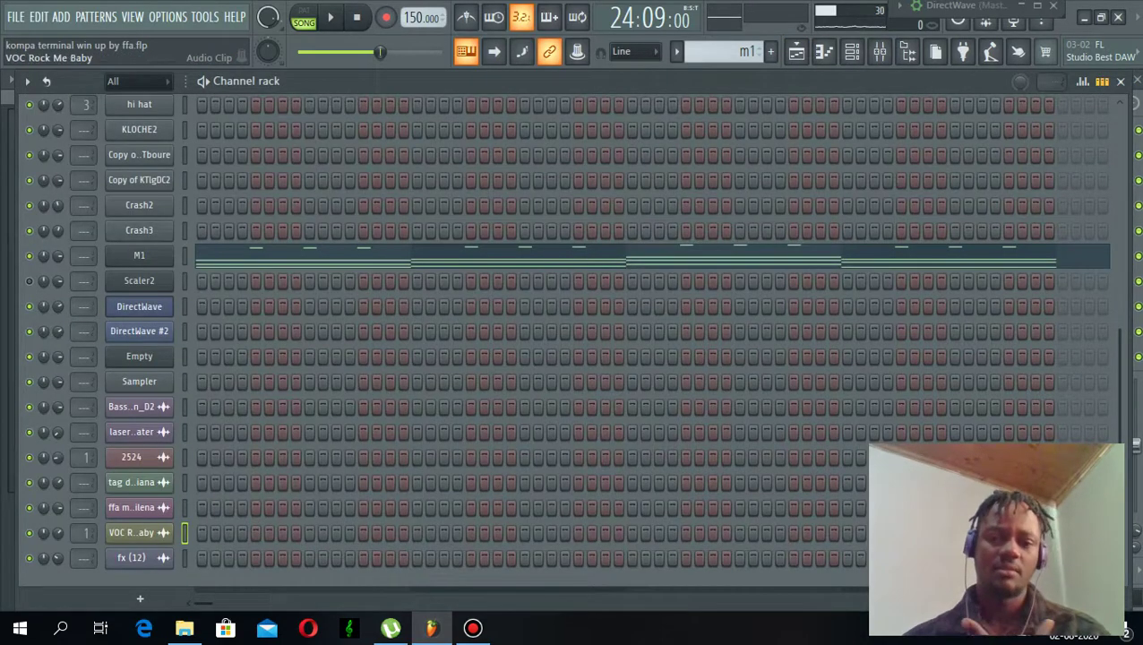
{"action": "left_click", "coordinate": [132, 532]}
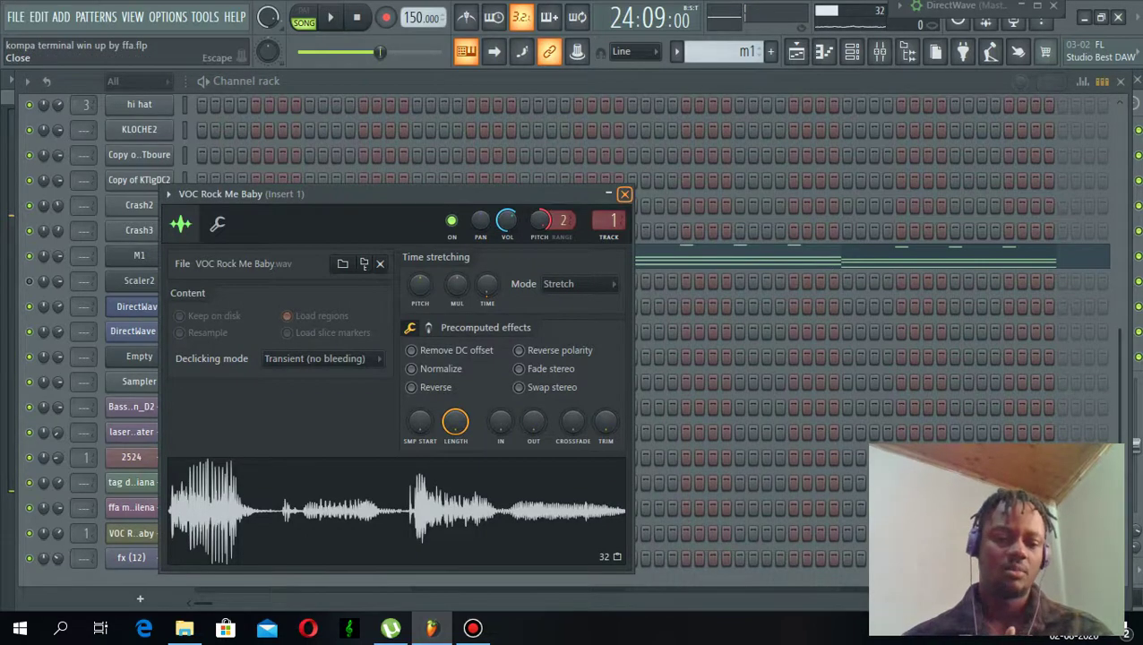
{"action": "left_click", "coordinate": [625, 193]}
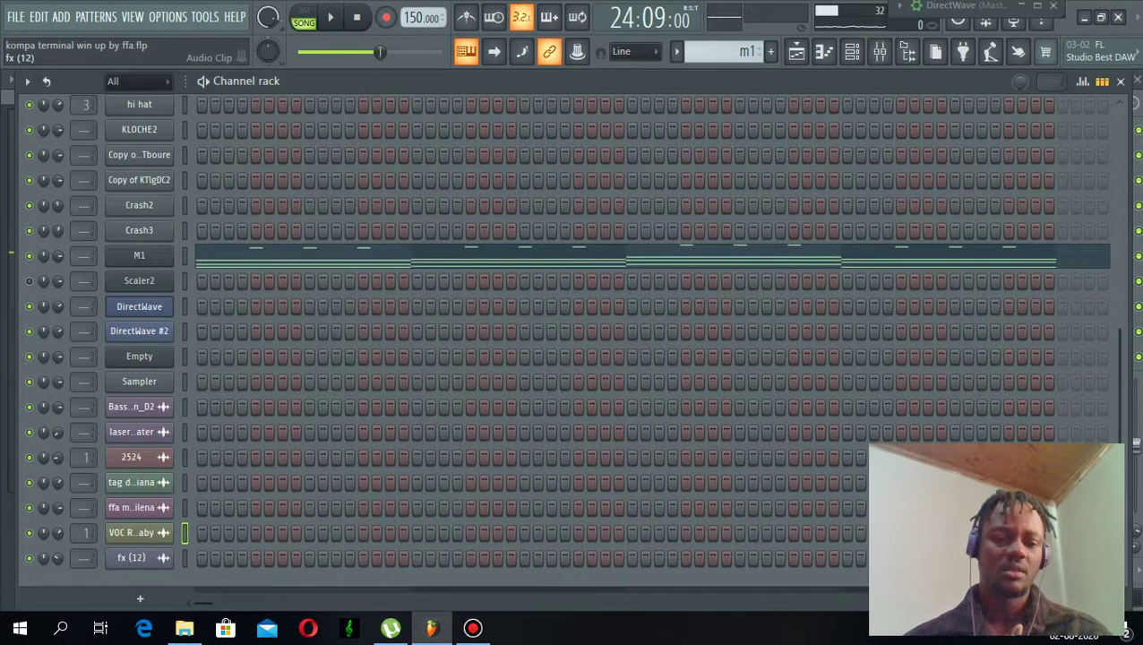
Review the fx (12) audio clip in the channel rack and return to the playlist arrangement.
{"action": "left_click", "coordinate": [131, 557]}
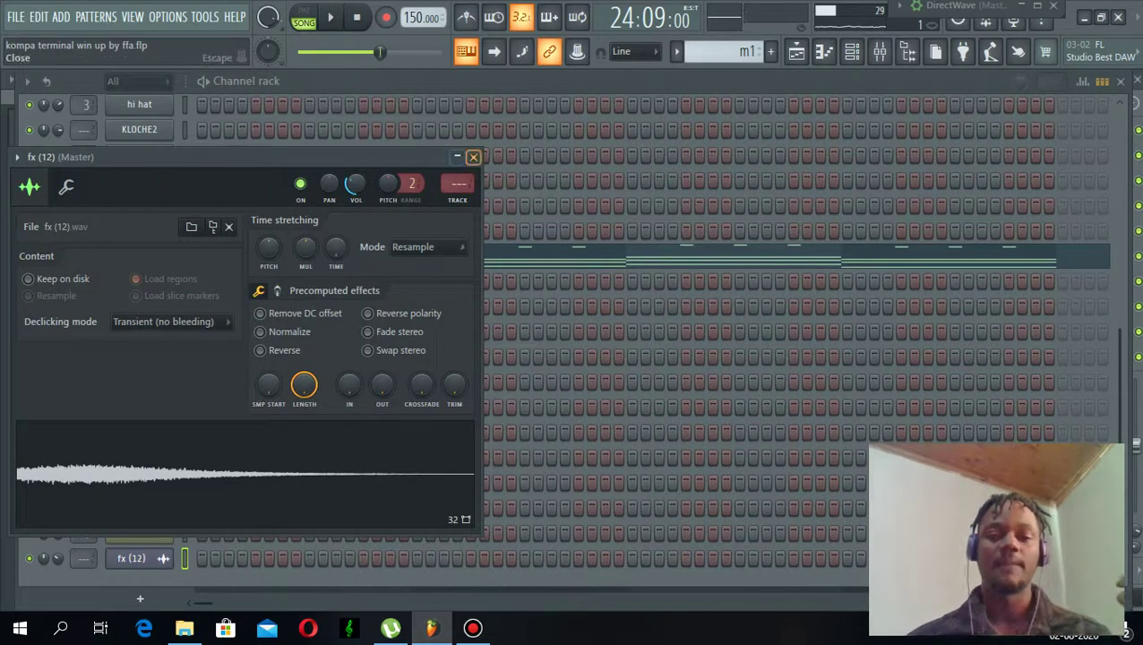
{"action": "left_click", "coordinate": [473, 157]}
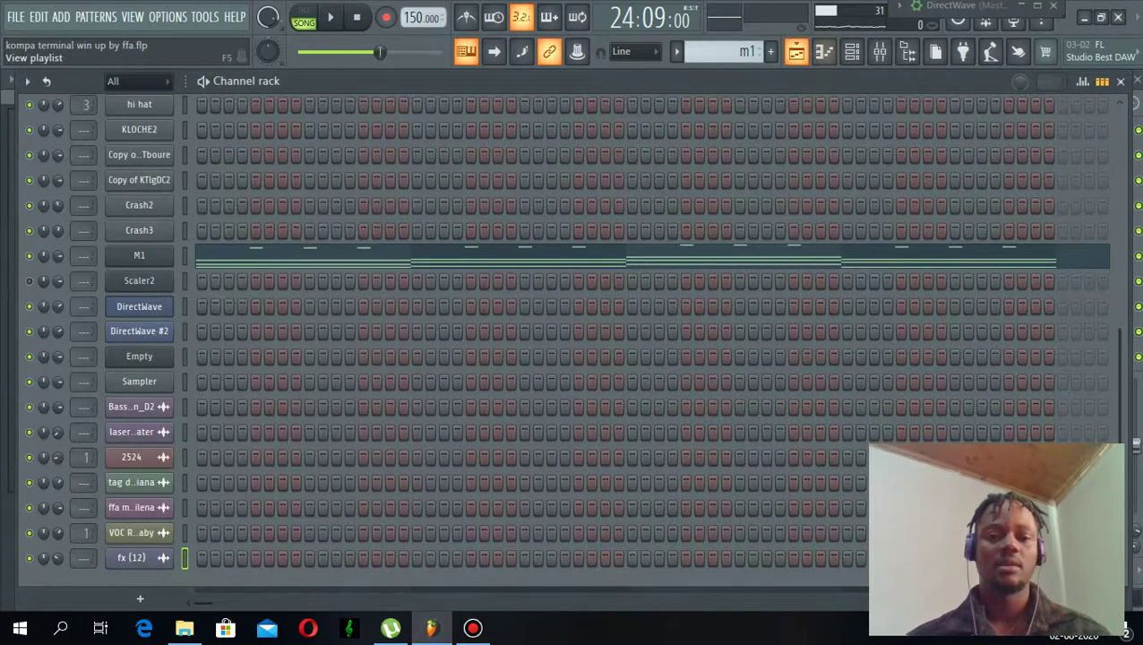
{"action": "left_click", "coordinate": [796, 51]}
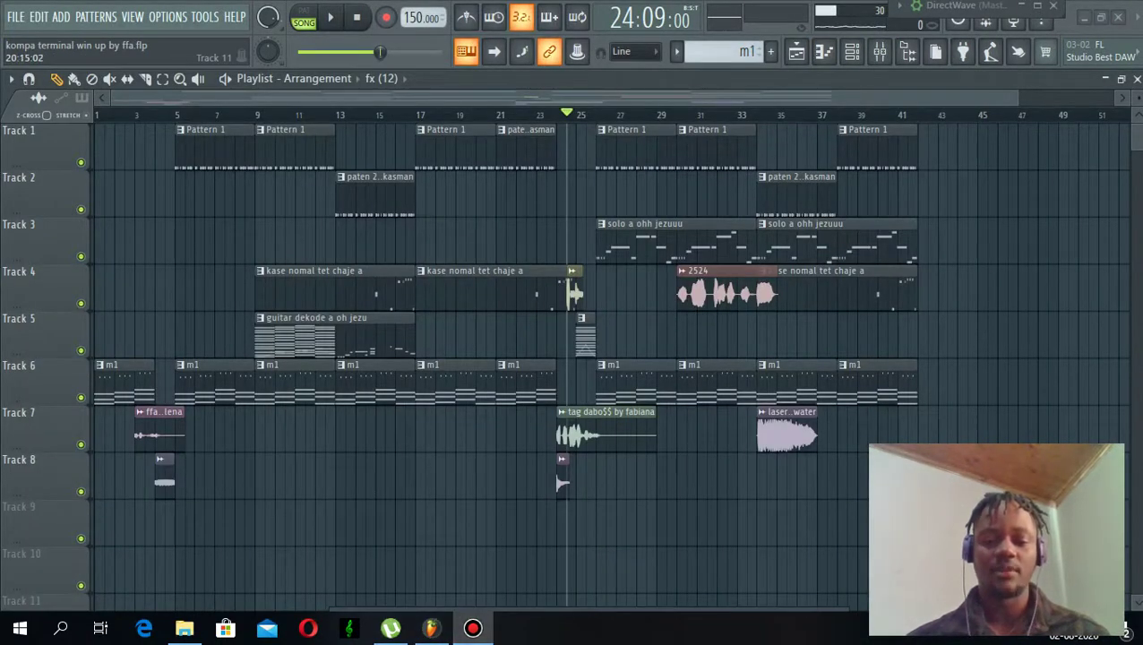
{"action": "left_click", "coordinate": [473, 628]}
{"action": "left_click_drag", "start_coordinate": [478, 473], "coordinate": [502, 617]}
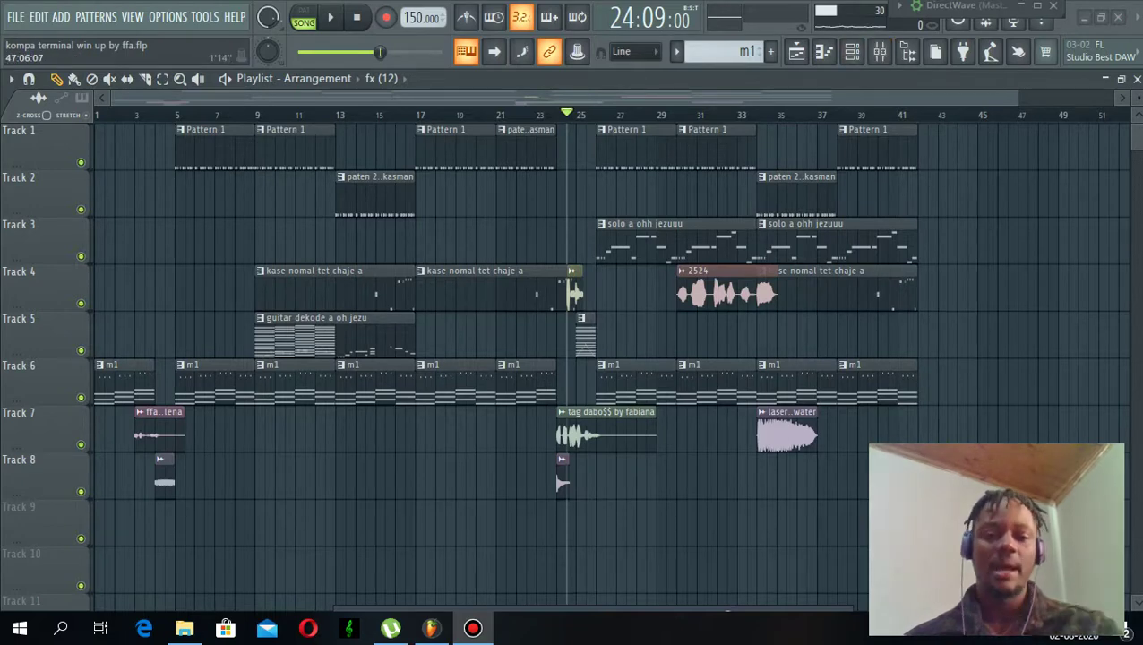
Fit more bars of the arrangement into the playlist view and play the whole song from bar 1 to its end.
{"action": "left_click_drag", "start_coordinate": [1019, 98], "coordinate": [1067, 98]}
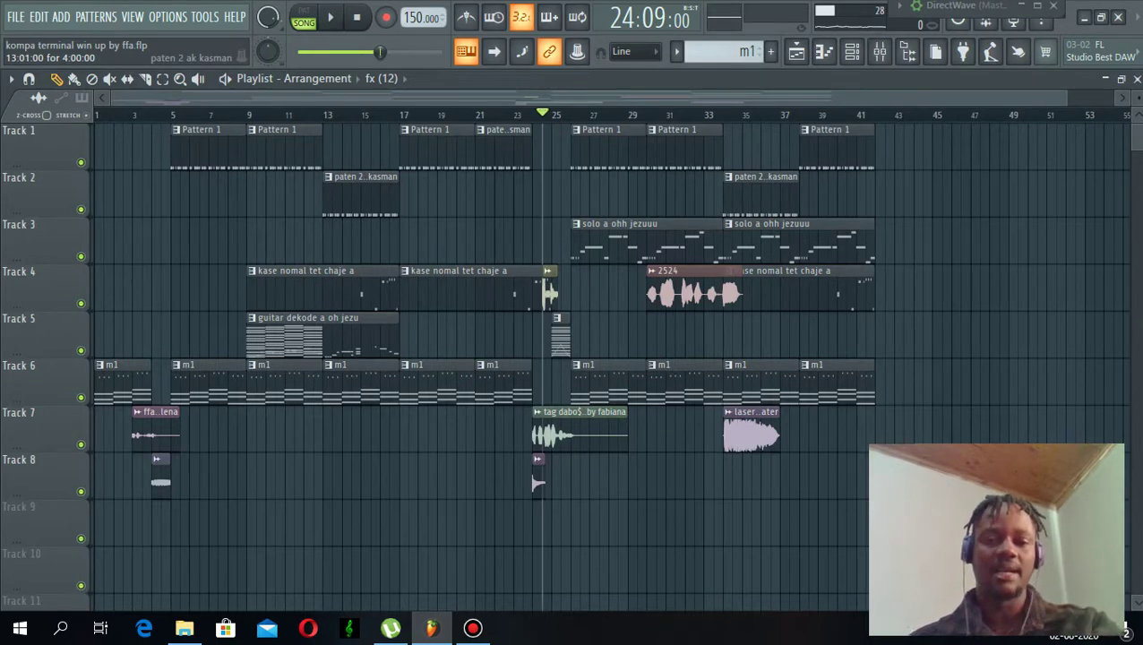
{"action": "left_click", "coordinate": [357, 17]}
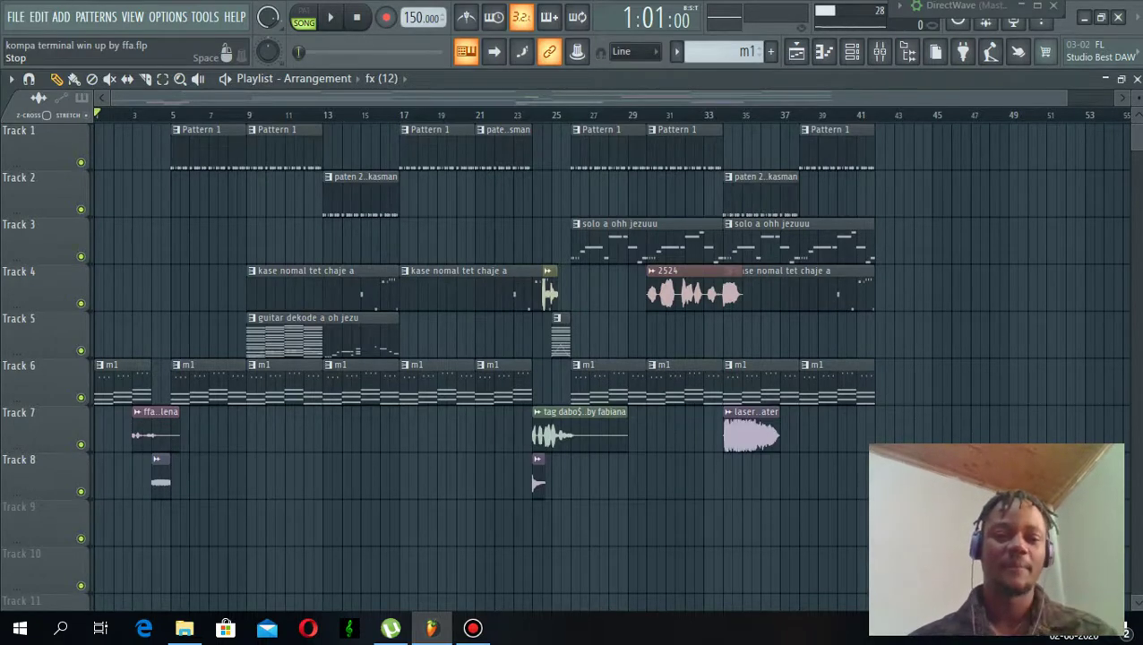
{"action": "key", "text": "space"}
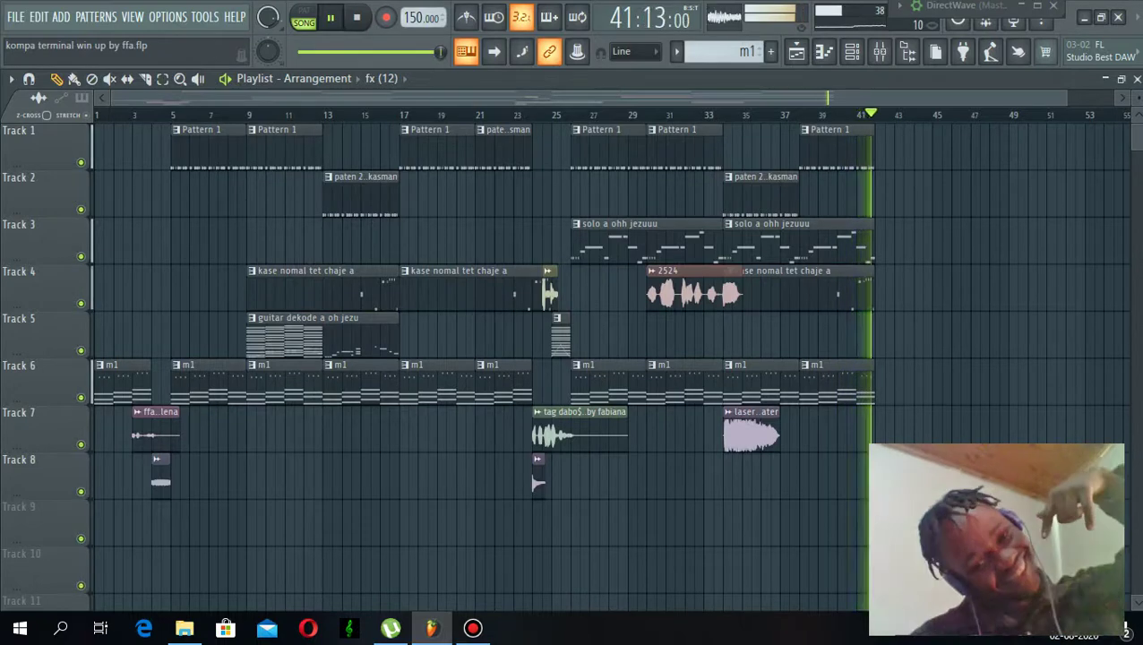
{"action": "key", "text": "space"}
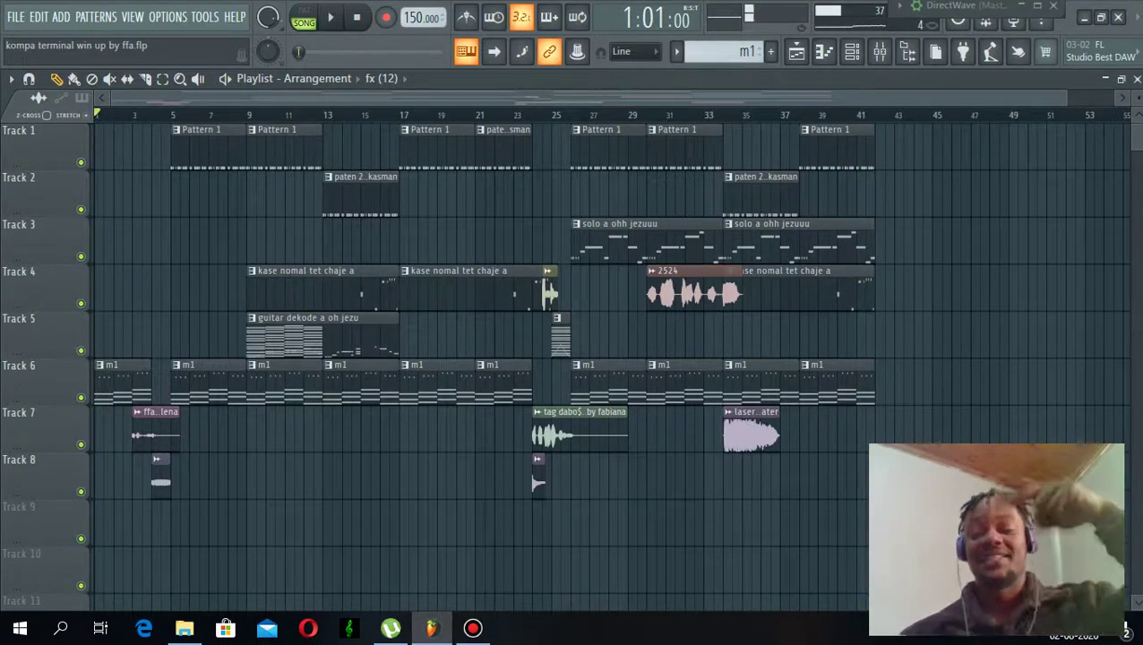